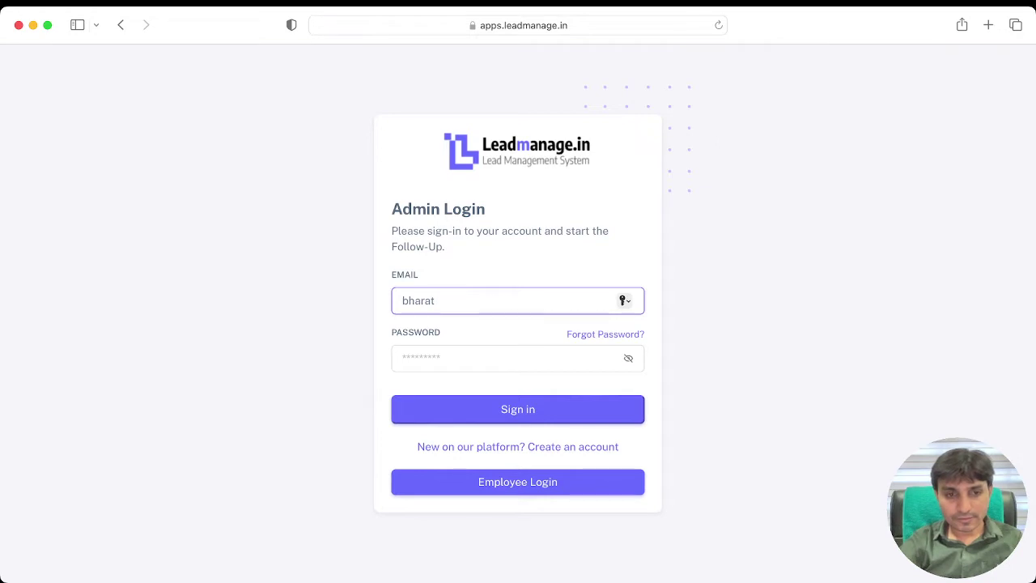
Step: Log in to the Leadmanage.in admin account with the work e-mail and the account password
type("@pcubeweb")
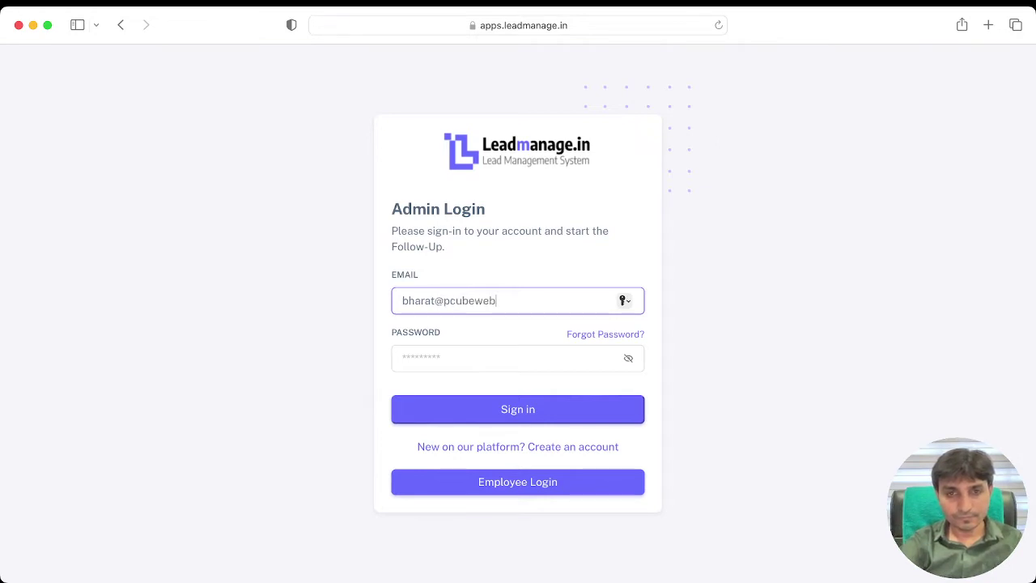
type(".com")
key("Tab")
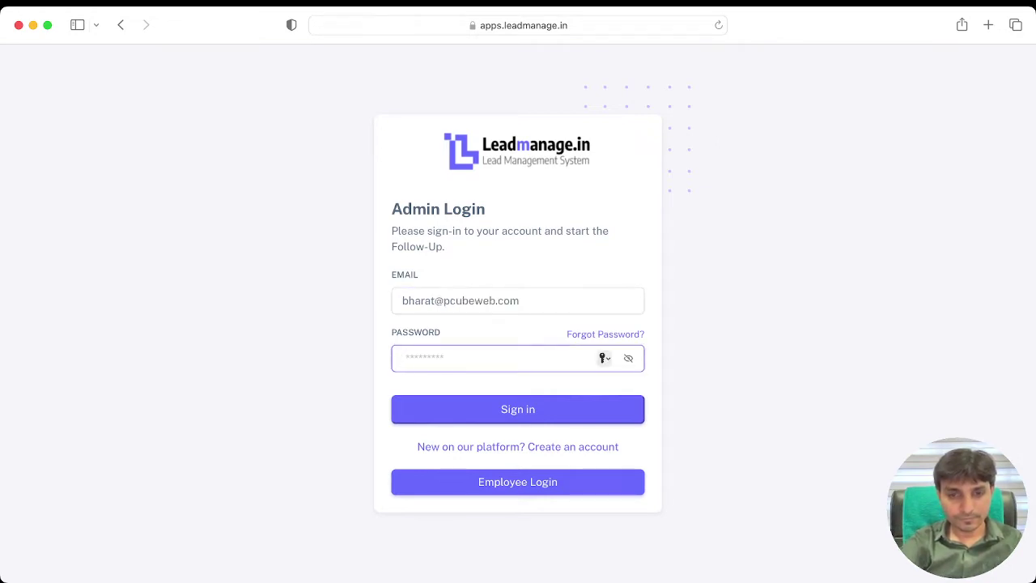
type("•••••••••")
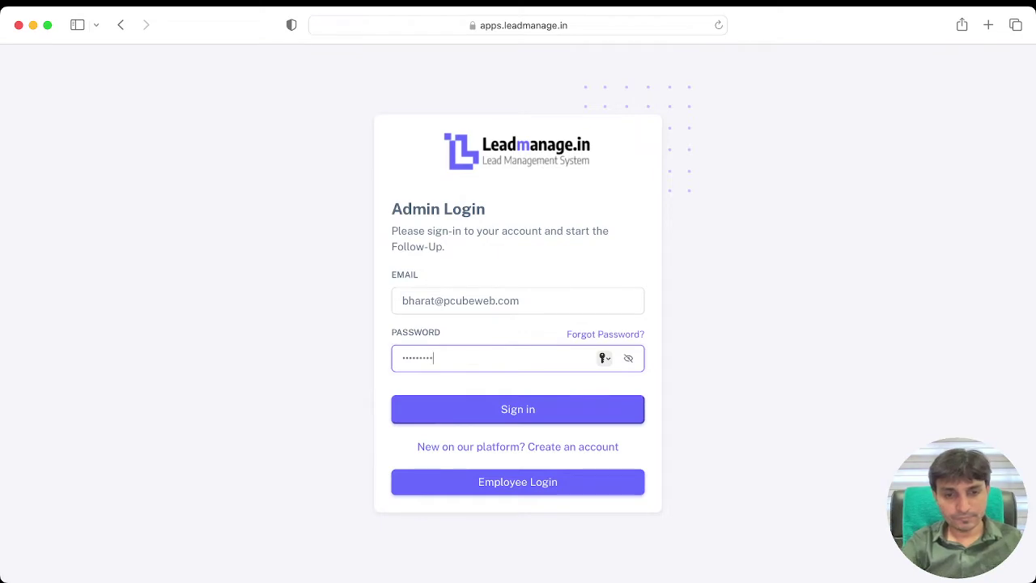
type("••")
left_click(484, 402)
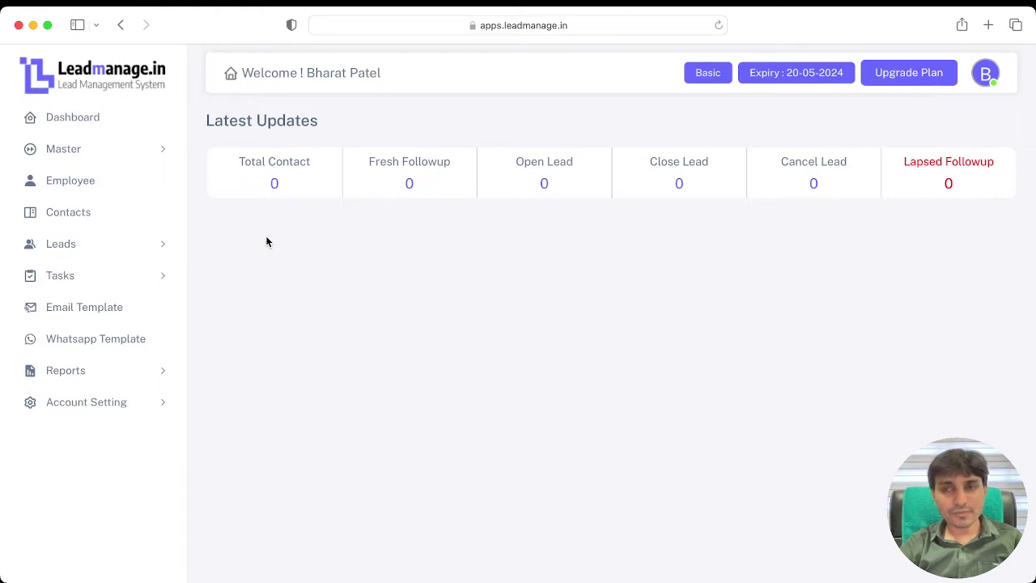
Step: Open Master > Lead For to view the lead categories
left_click(113, 153)
left_click(86, 181)
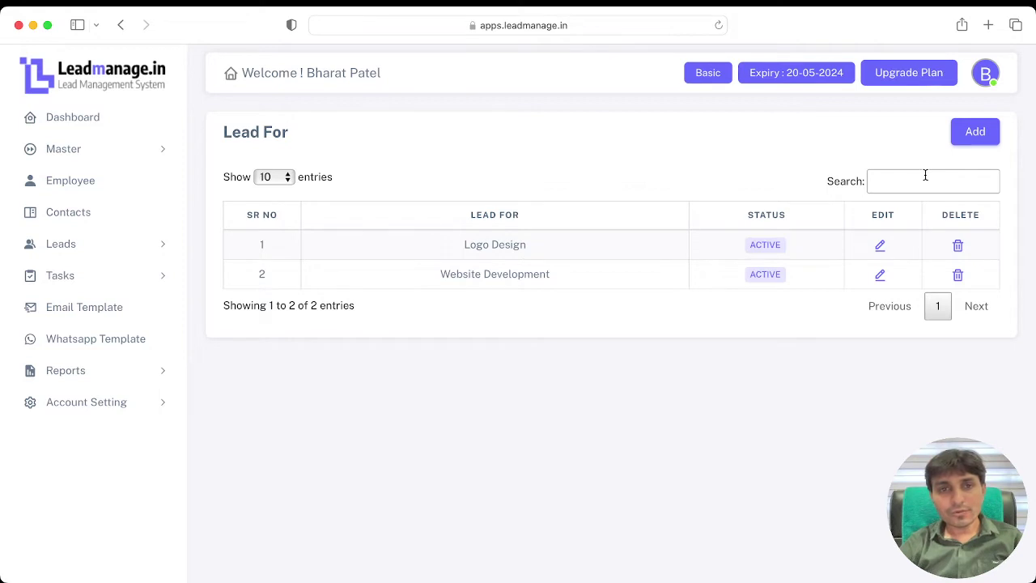
Step: Add 'SSL' as a new Lead For entry
left_click(993, 135)
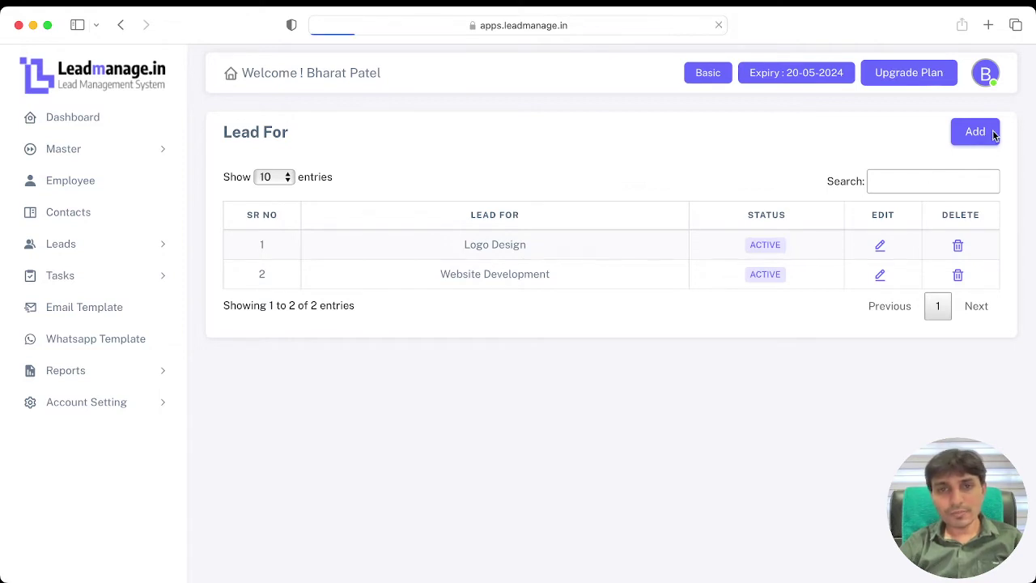
left_click(336, 225)
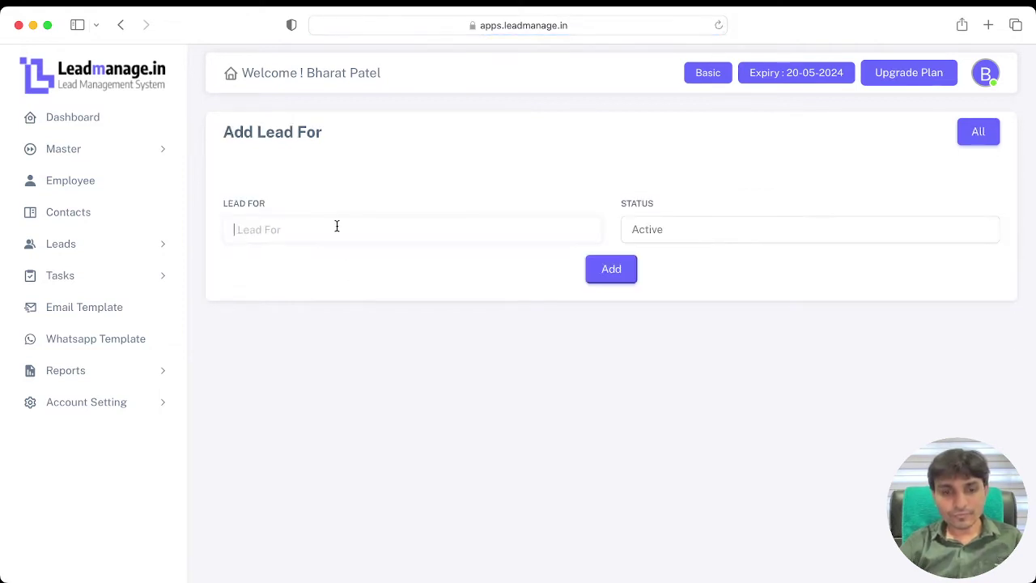
type("SSL")
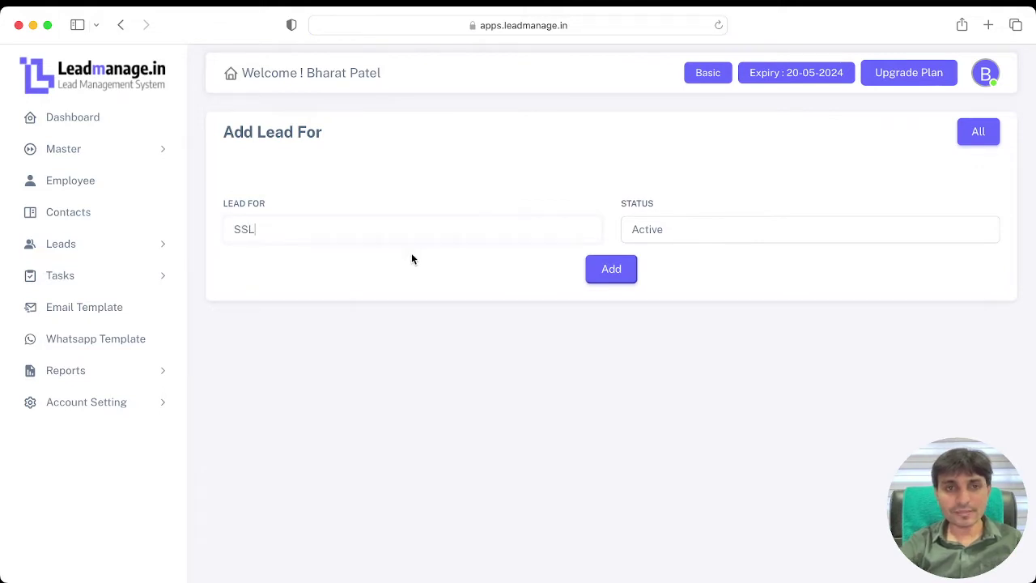
left_click(599, 269)
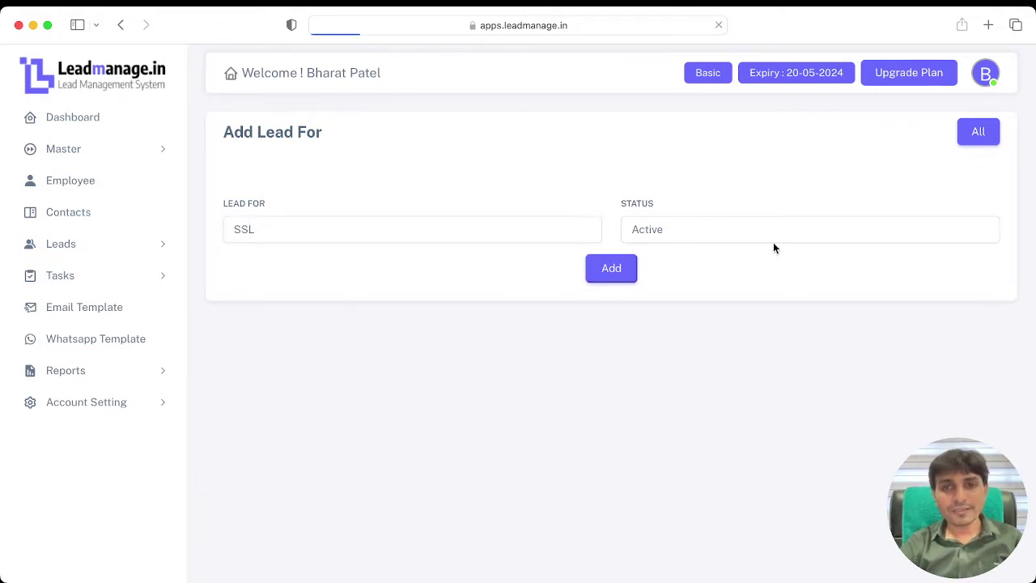
Step: Add 'Web hosting' as a Lead For entry, then open the Lead Source list
left_click(975, 132)
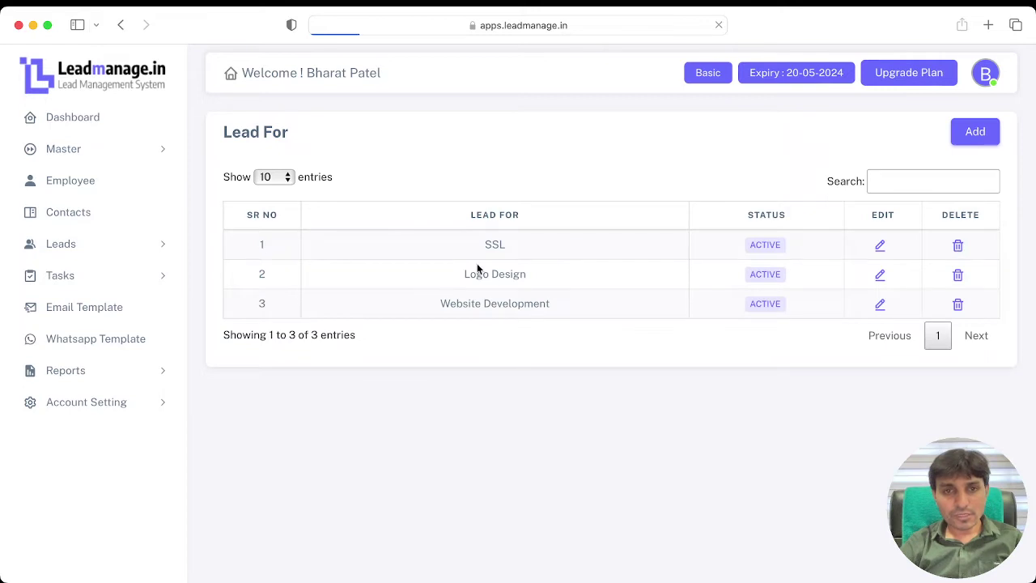
left_click(472, 230)
type("We")
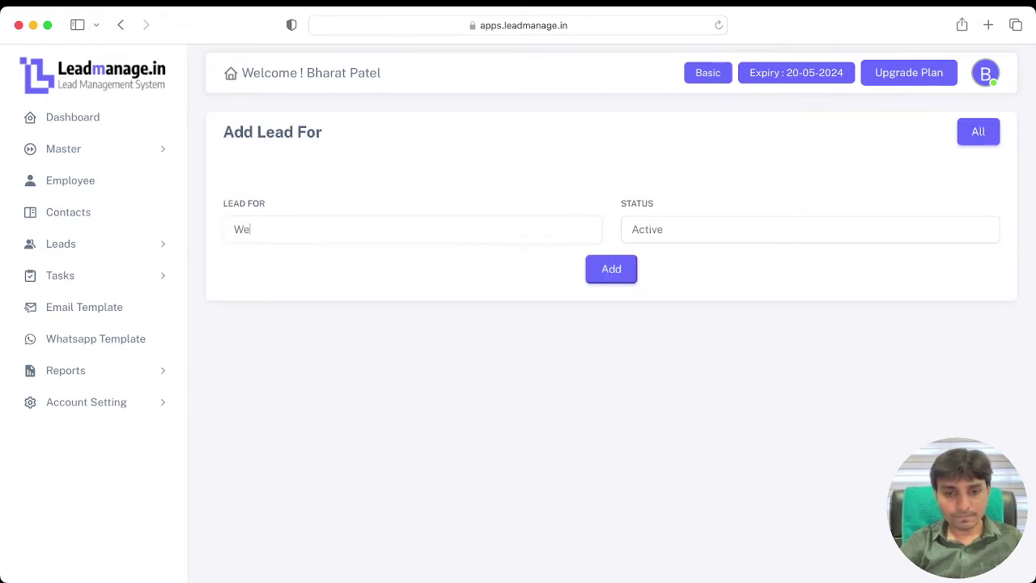
type("b hosting")
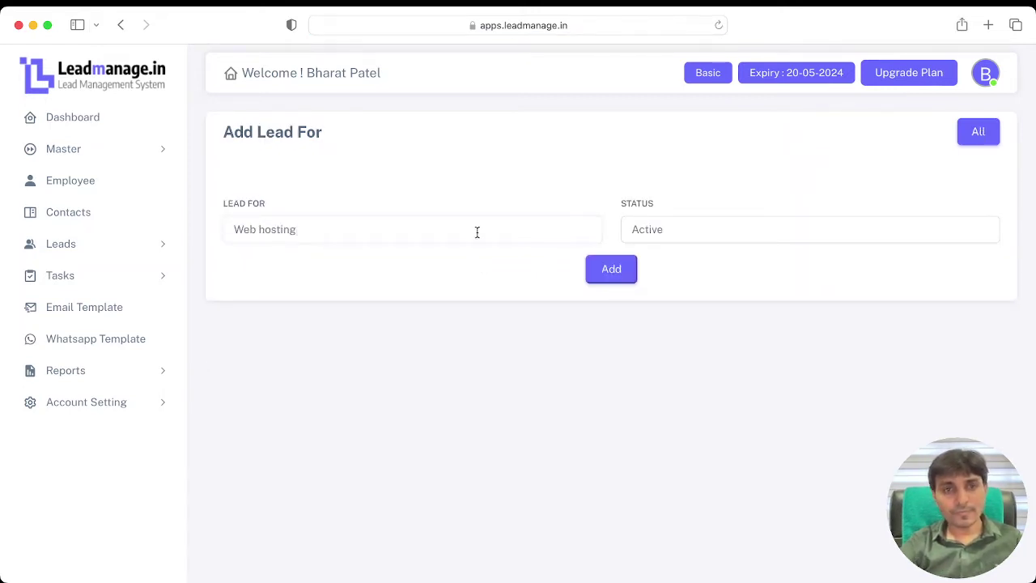
left_click(619, 271)
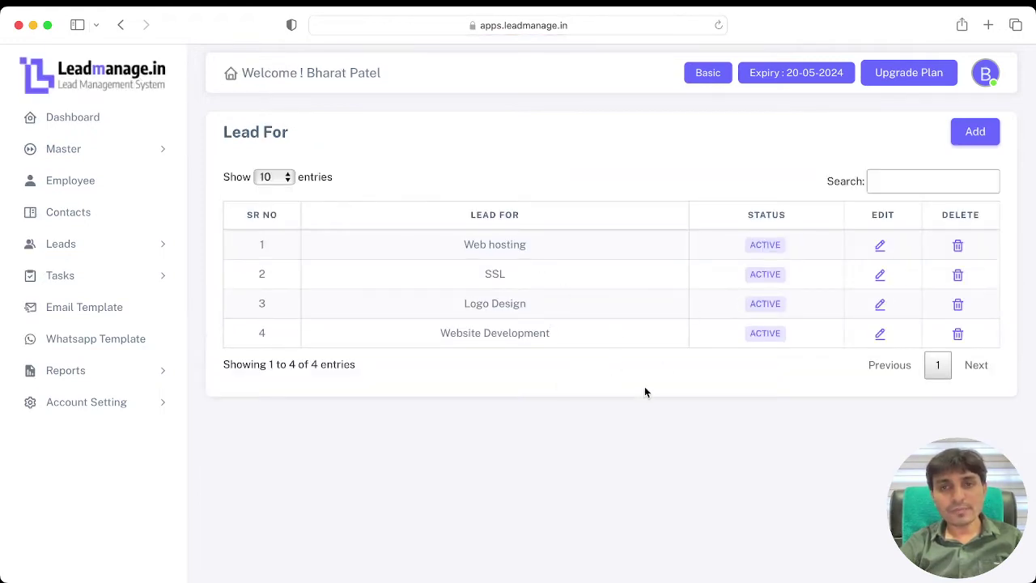
left_click(130, 153)
left_click(97, 213)
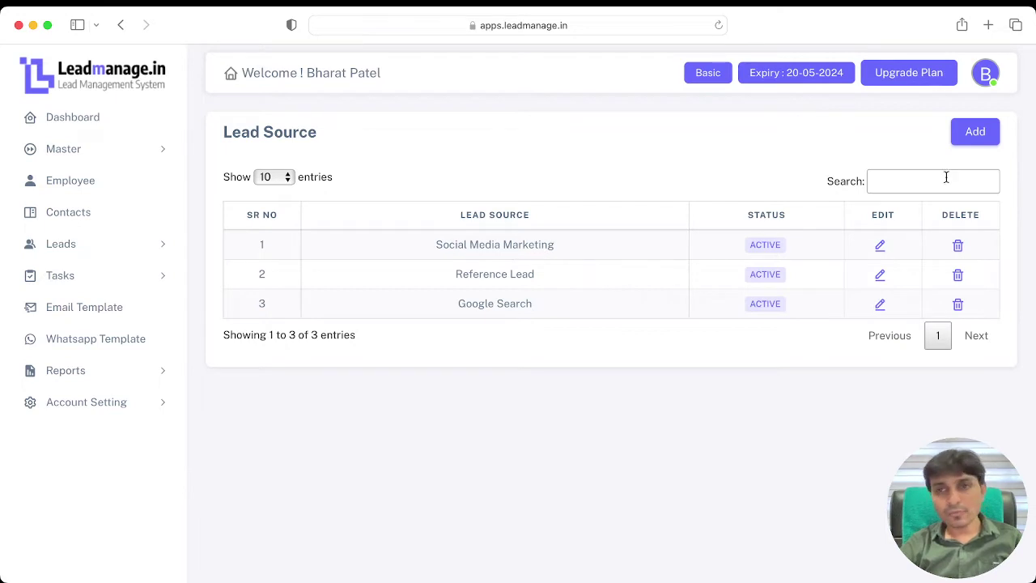
Step: Add 'News paper' as a new lead source and expand the Master group
left_click(965, 144)
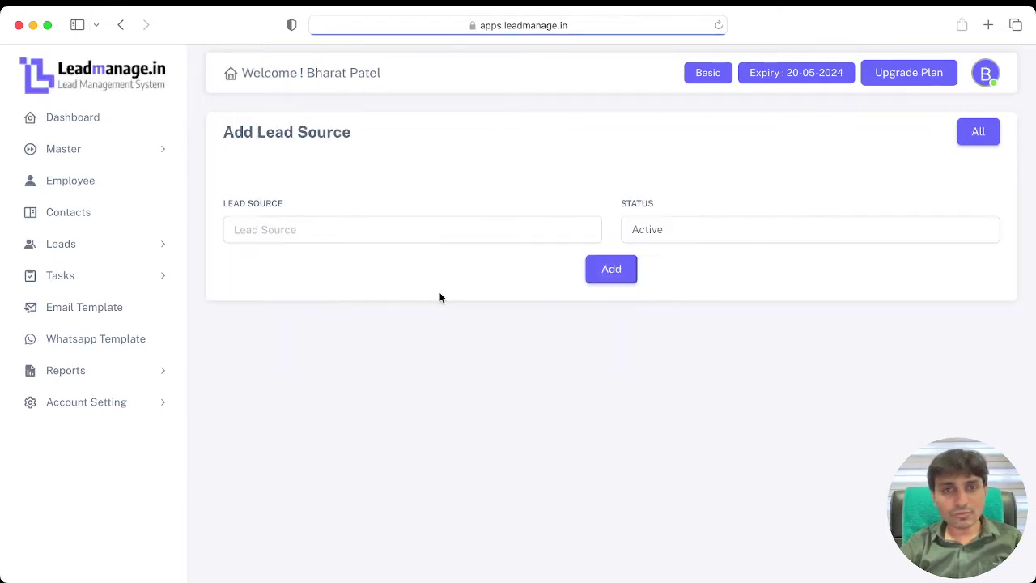
left_click(389, 237)
type("New")
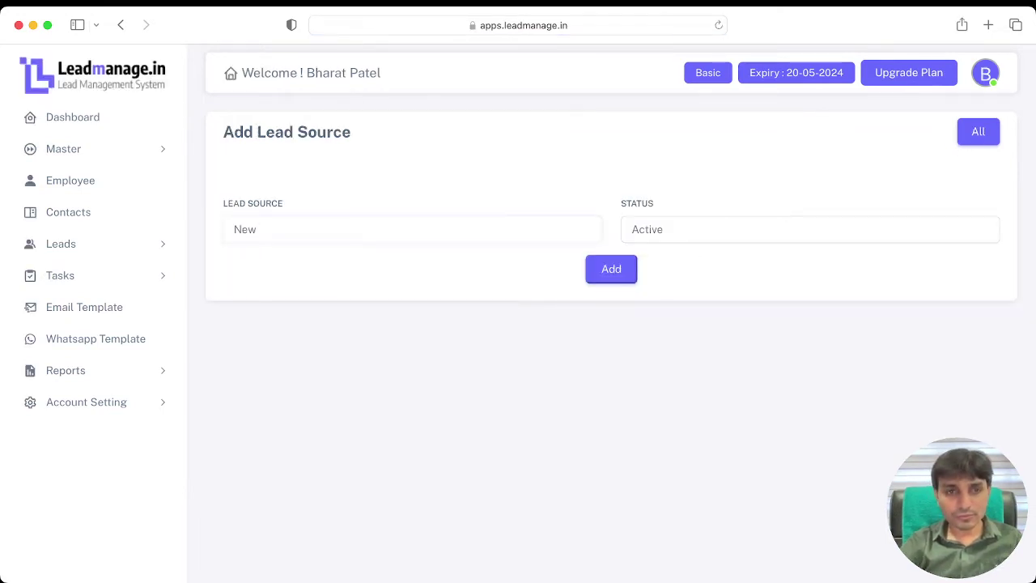
type("s paper")
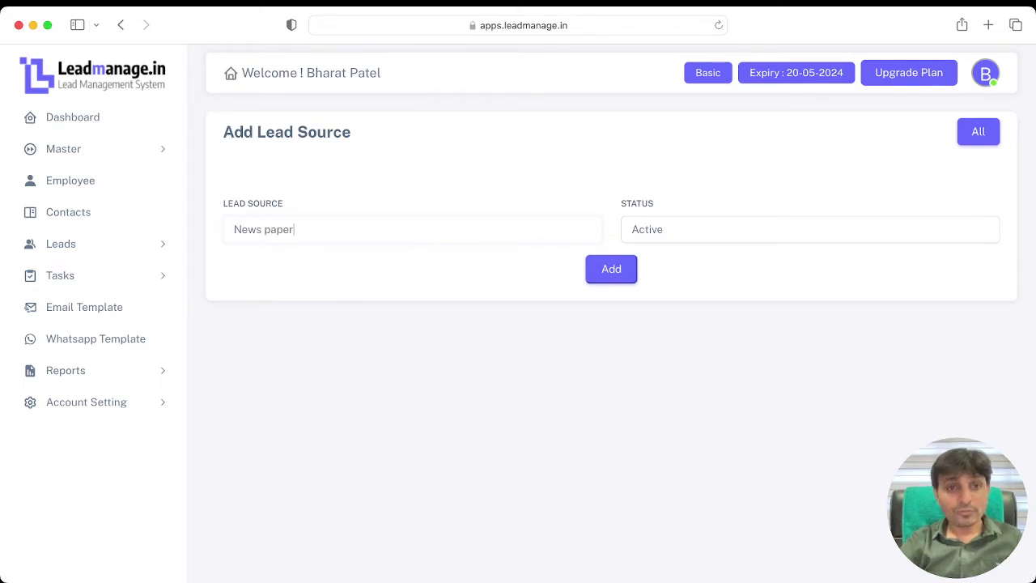
left_click(617, 275)
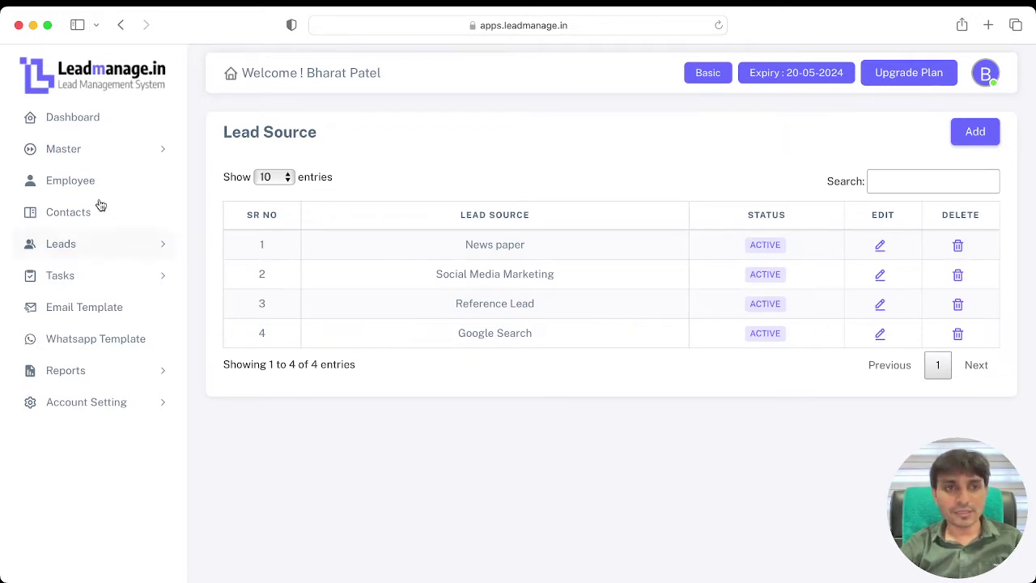
left_click(97, 150)
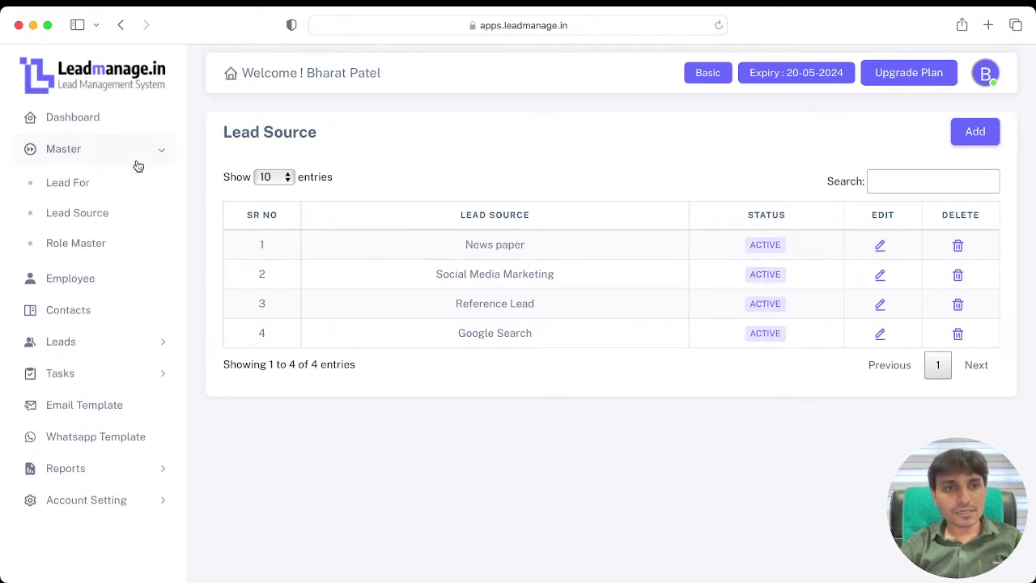
Step: Create a 'Sales Team' role in Role Master and open its functionality permissions
left_click(96, 244)
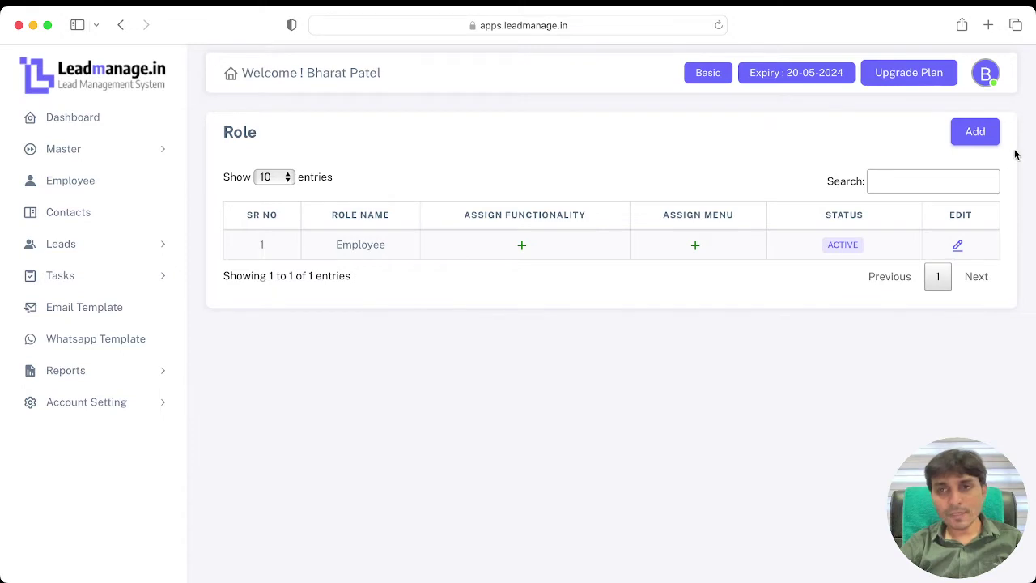
left_click(991, 138)
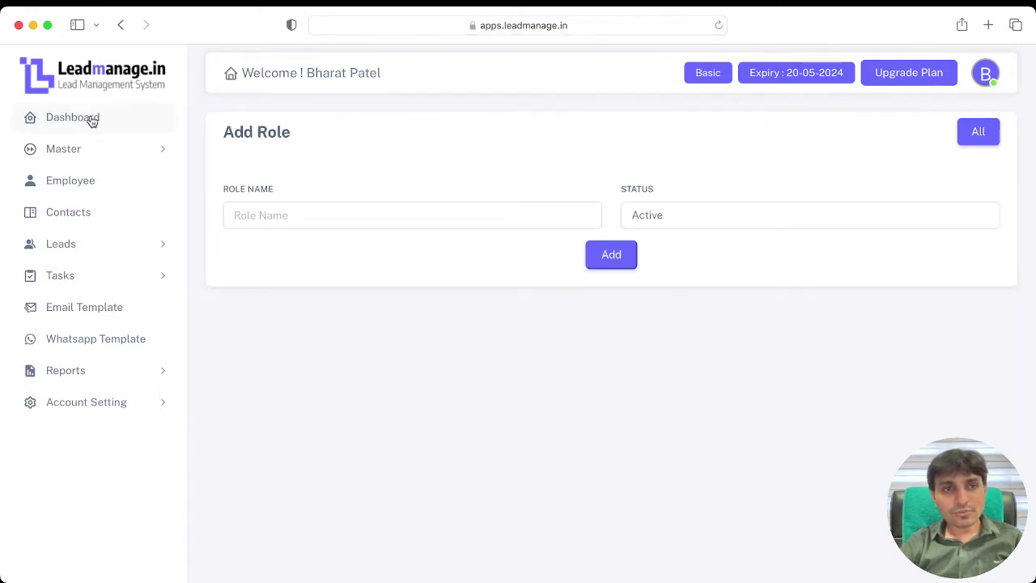
left_click(310, 215)
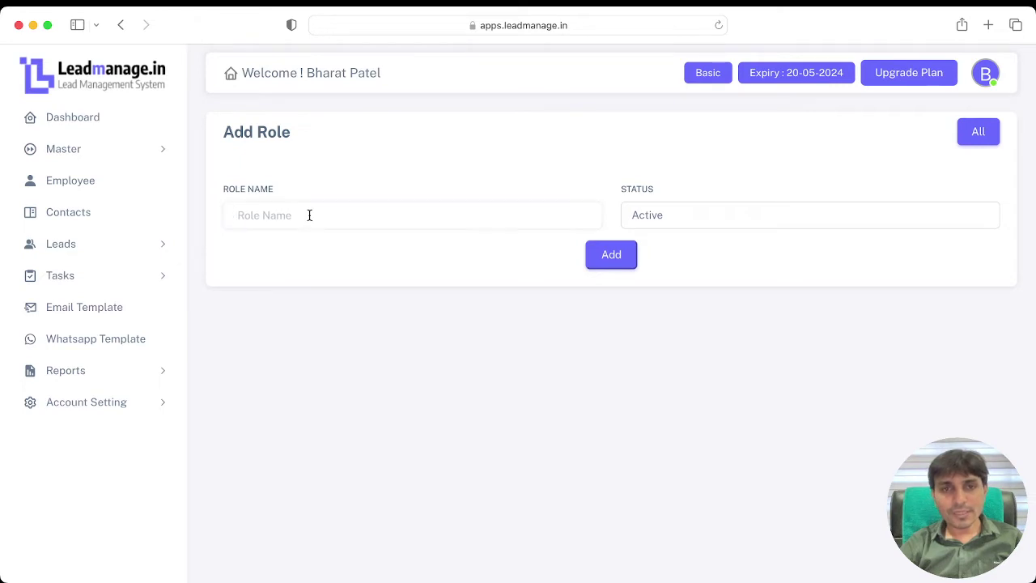
type("Sales ")
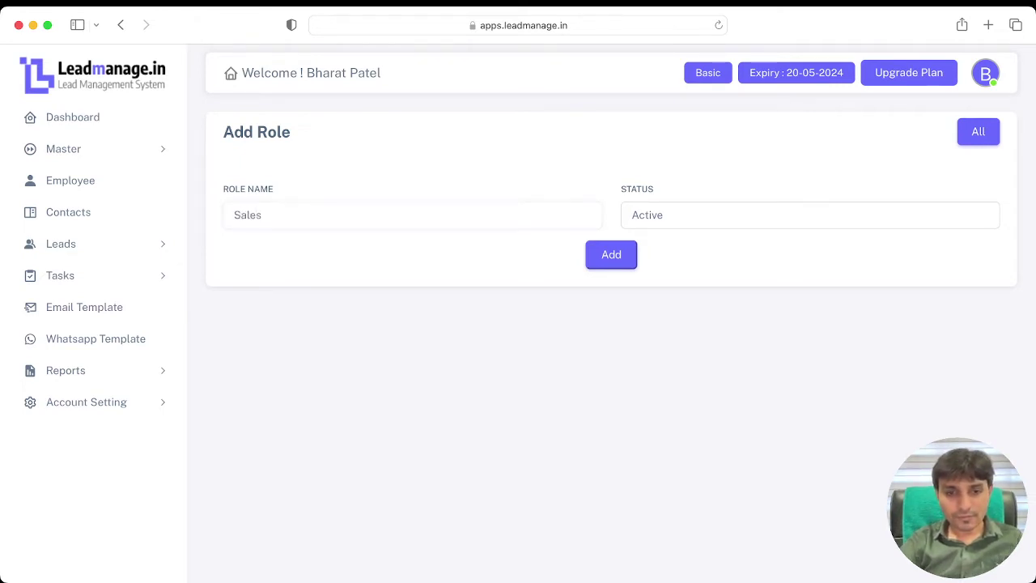
type("Team")
left_click(609, 256)
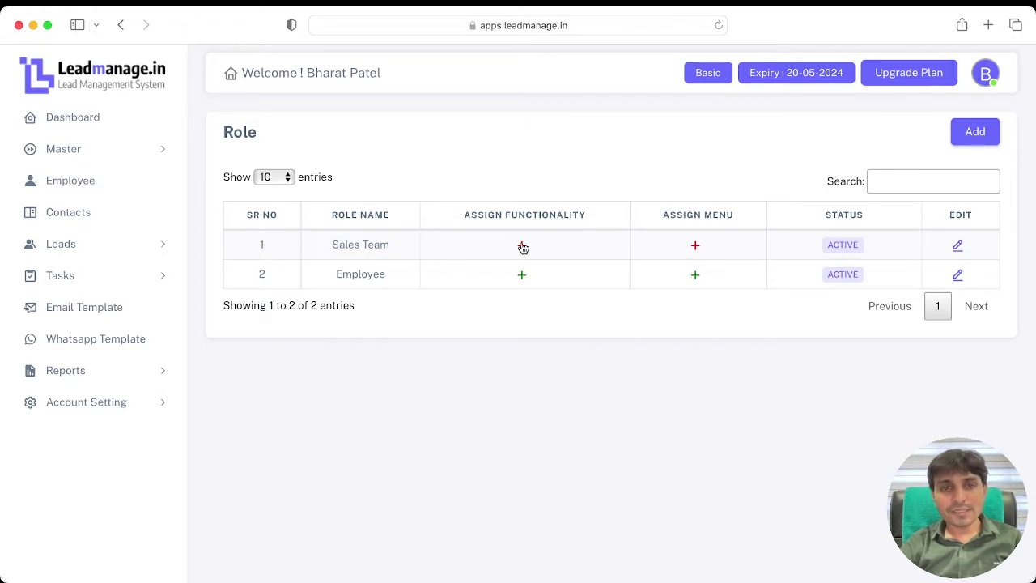
left_click(522, 245)
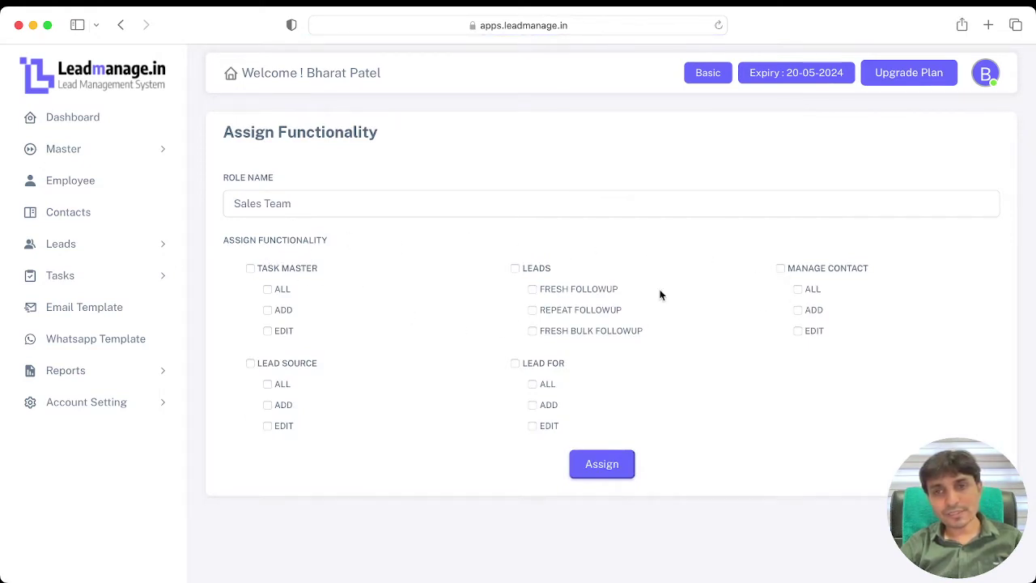
Step: Grant Sales Team full Task Master, Leads and Manage Contact permissions, then open its menu assignment
left_click(250, 269)
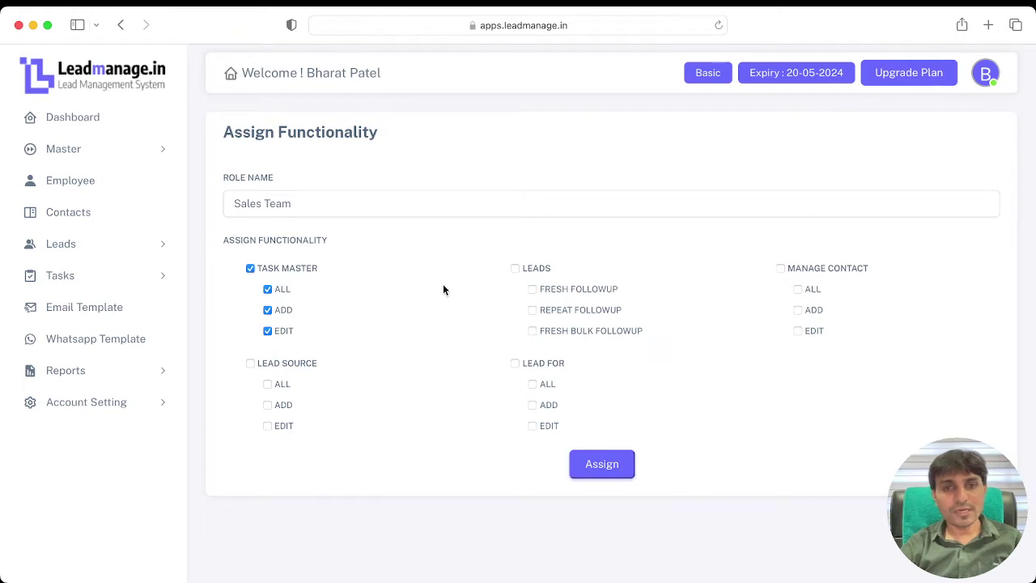
left_click(515, 269)
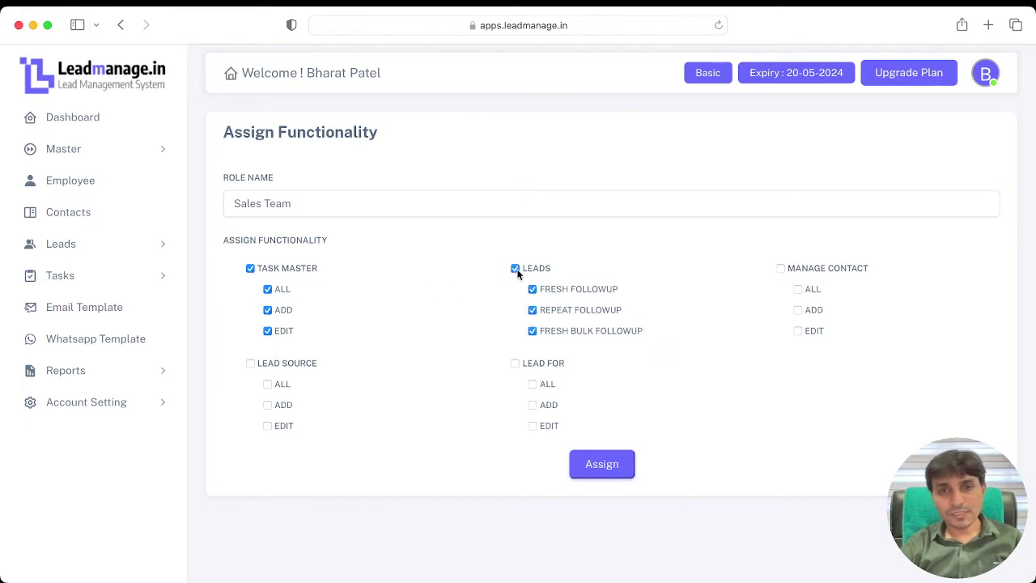
left_click(782, 268)
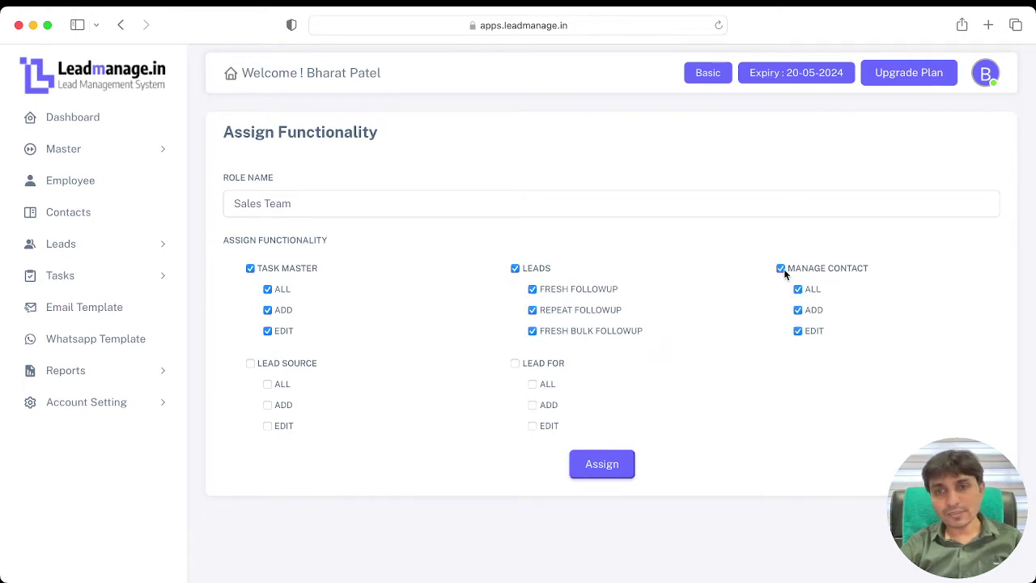
left_click(610, 474)
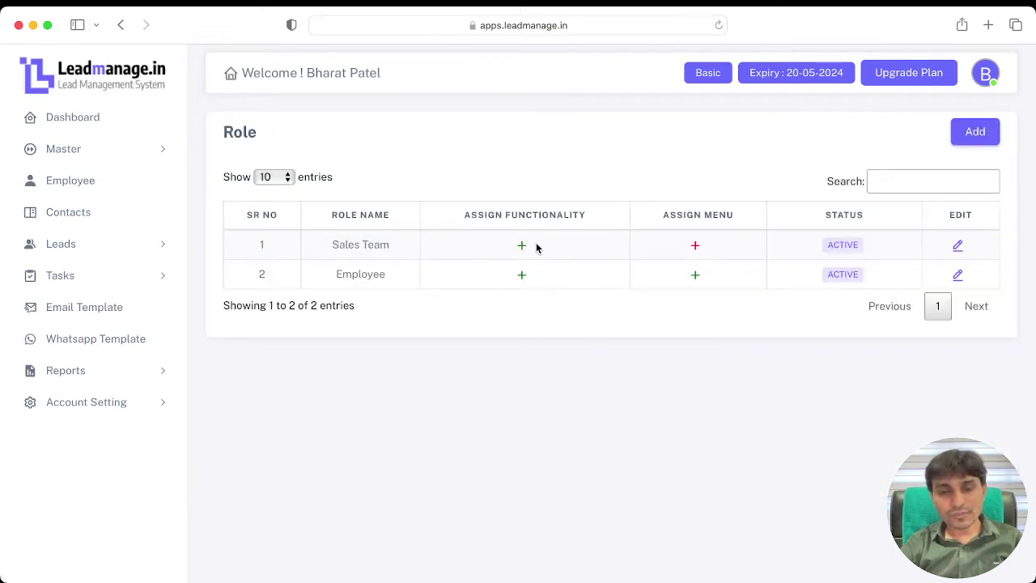
left_click(695, 245)
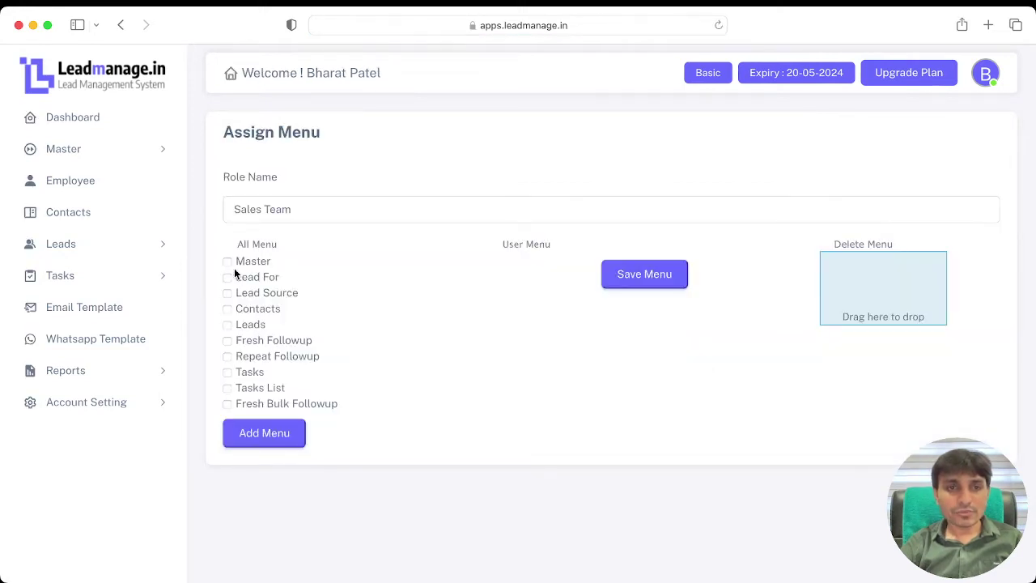
Step: Check Master, Lead Source, Contacts, Leads, the followups, Tasks and Tasks List, and add them to the menu
left_click(229, 261)
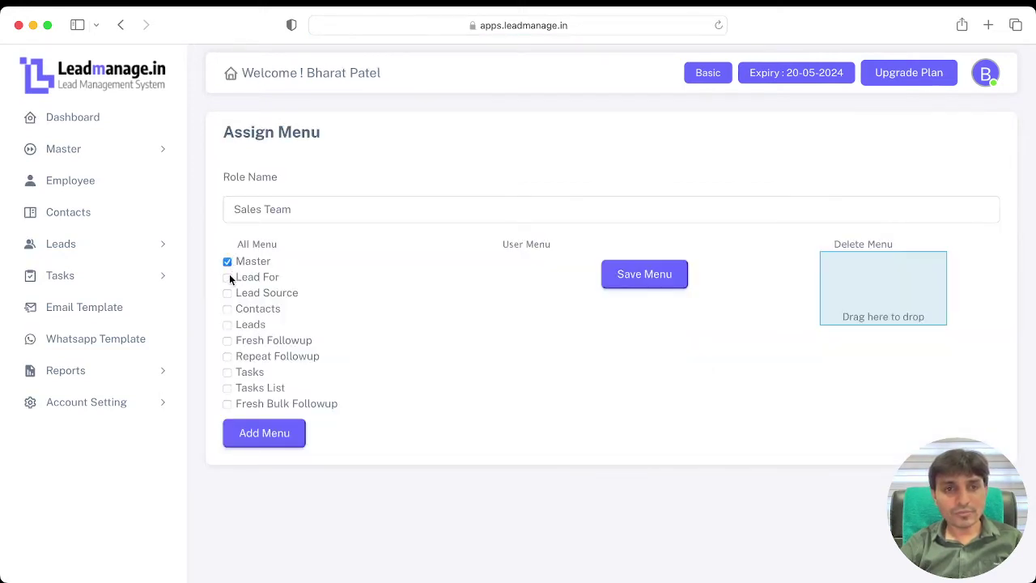
left_click(228, 293)
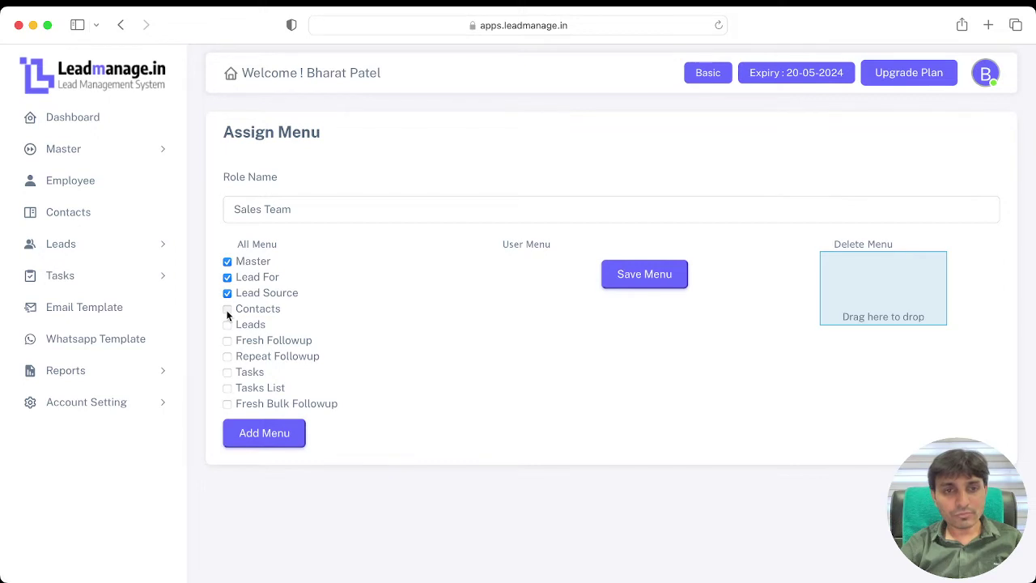
left_click(228, 309)
left_click(228, 326)
left_click(228, 341)
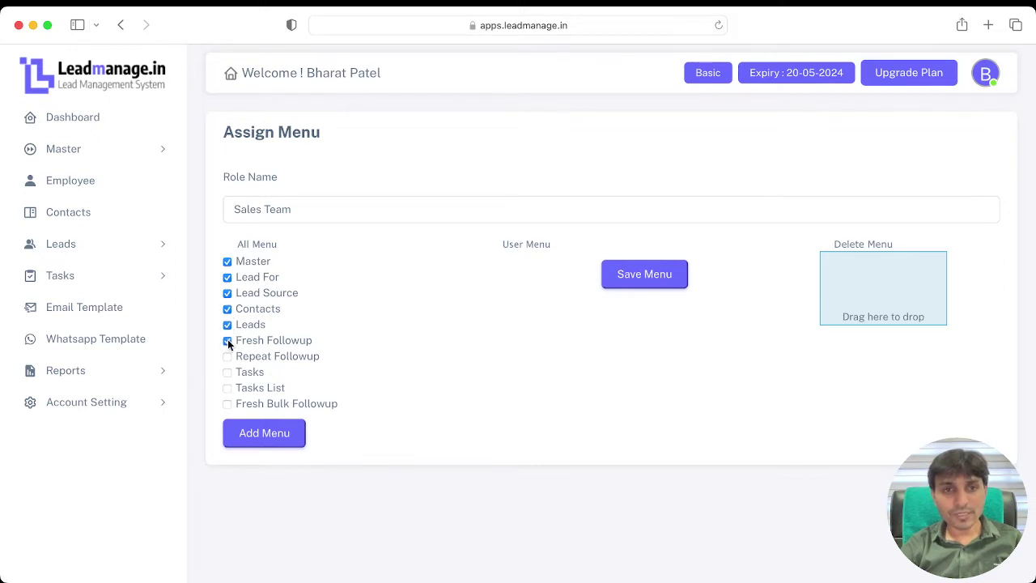
left_click(228, 357)
left_click(227, 372)
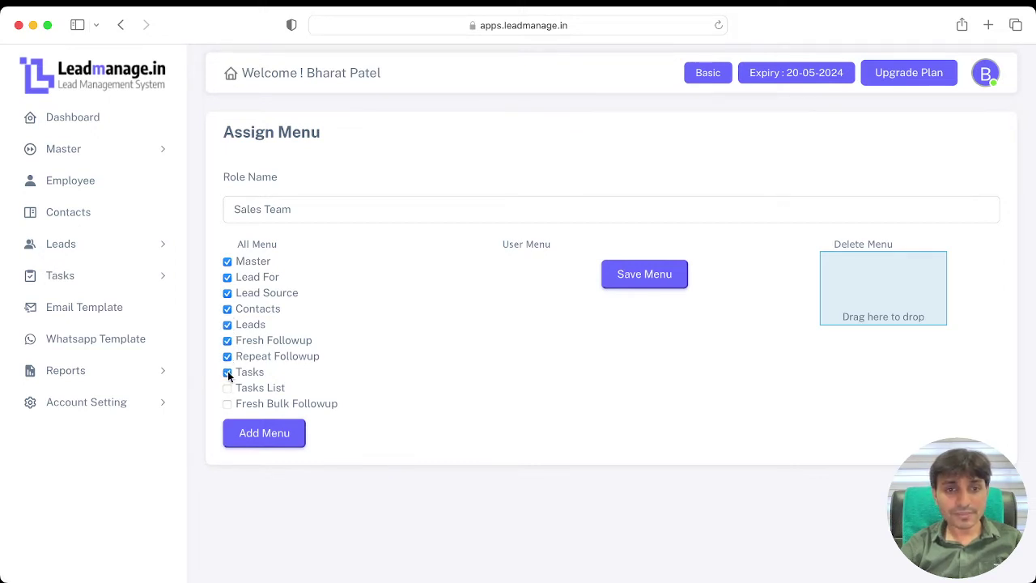
left_click(227, 389)
left_click(227, 404)
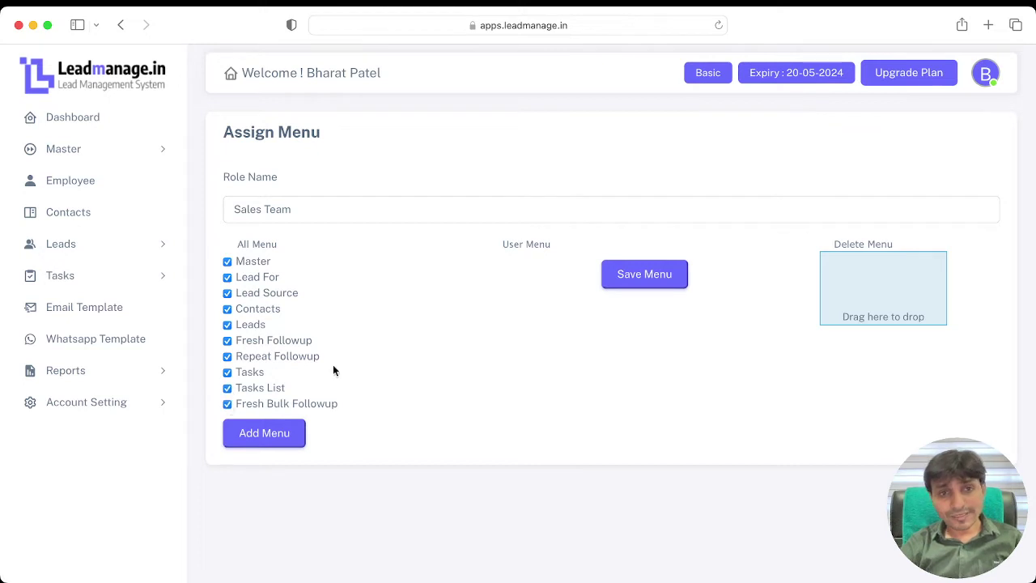
left_click(286, 439)
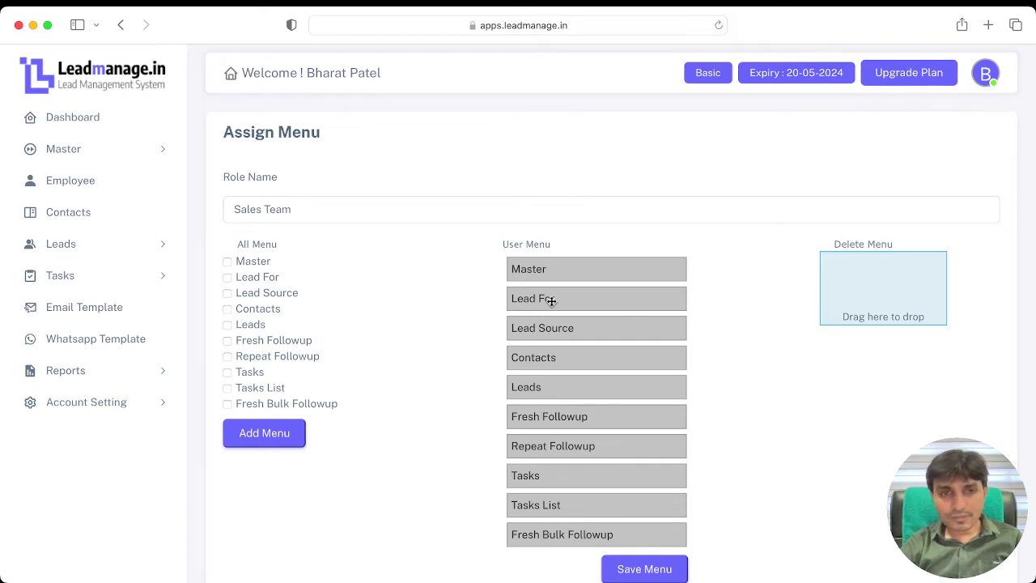
Step: Delete Master, nest the followups under Leads, save the menu, and open the Employee list
left_click_drag(551, 301, 599, 327)
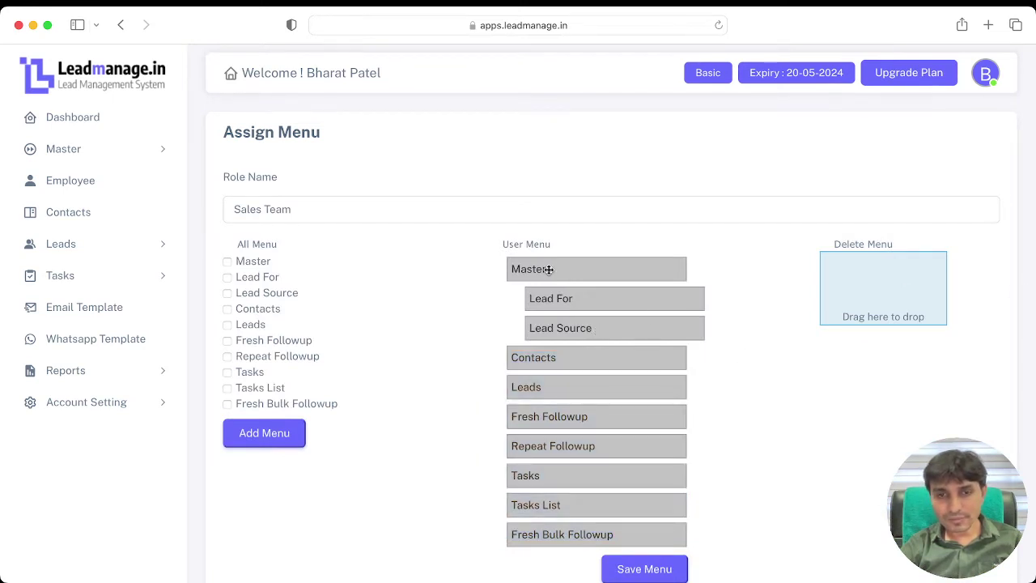
left_click_drag(549, 269, 872, 268)
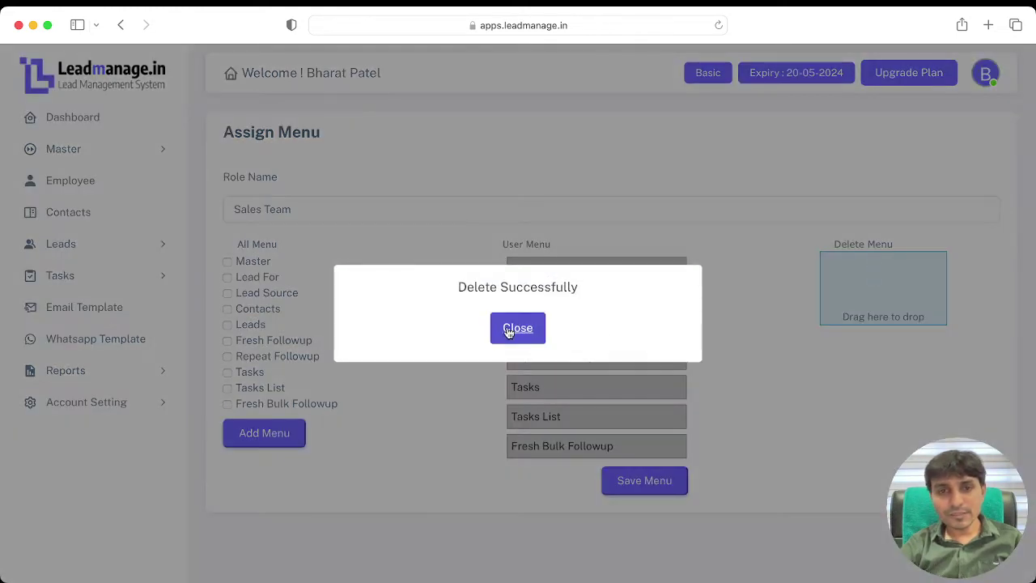
left_click(508, 334)
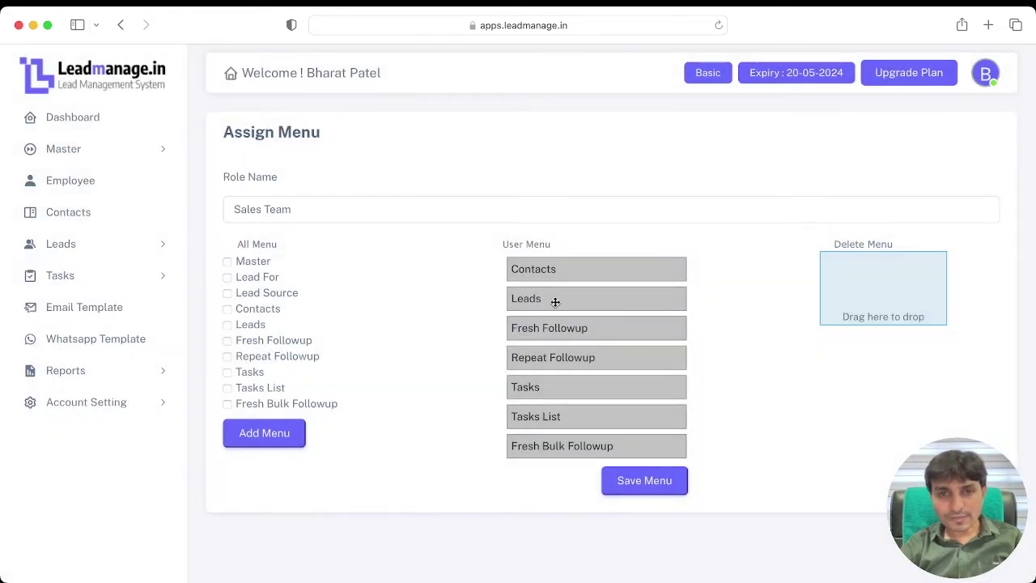
left_click_drag(548, 326, 591, 359)
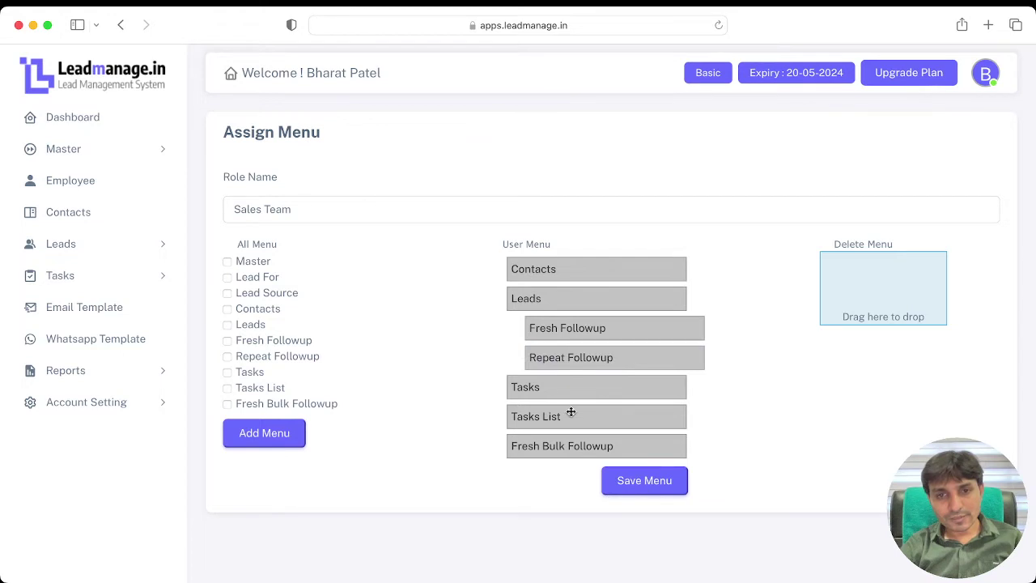
left_click_drag(572, 413, 597, 383)
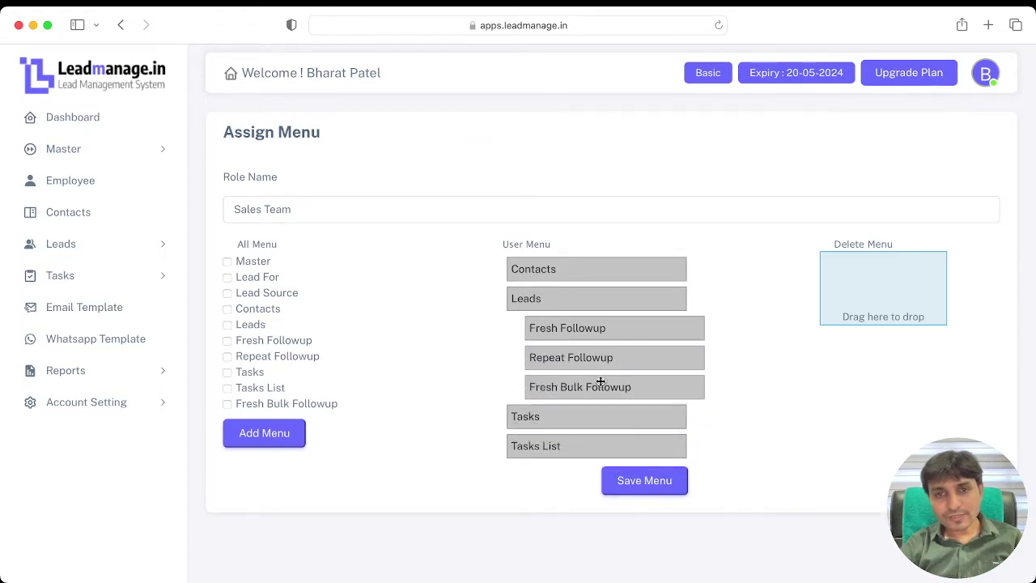
left_click_drag(566, 446, 589, 448)
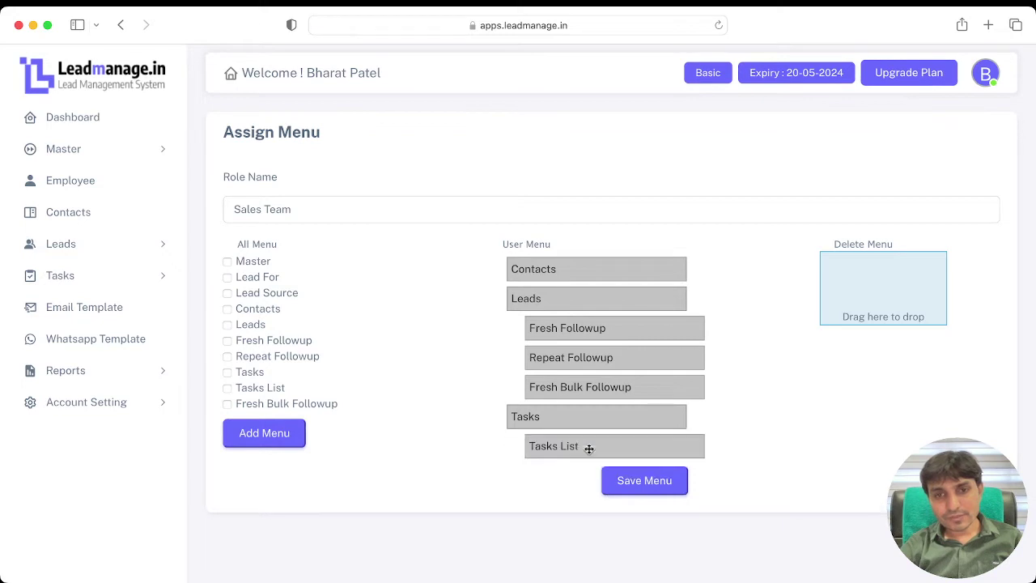
left_click(625, 479)
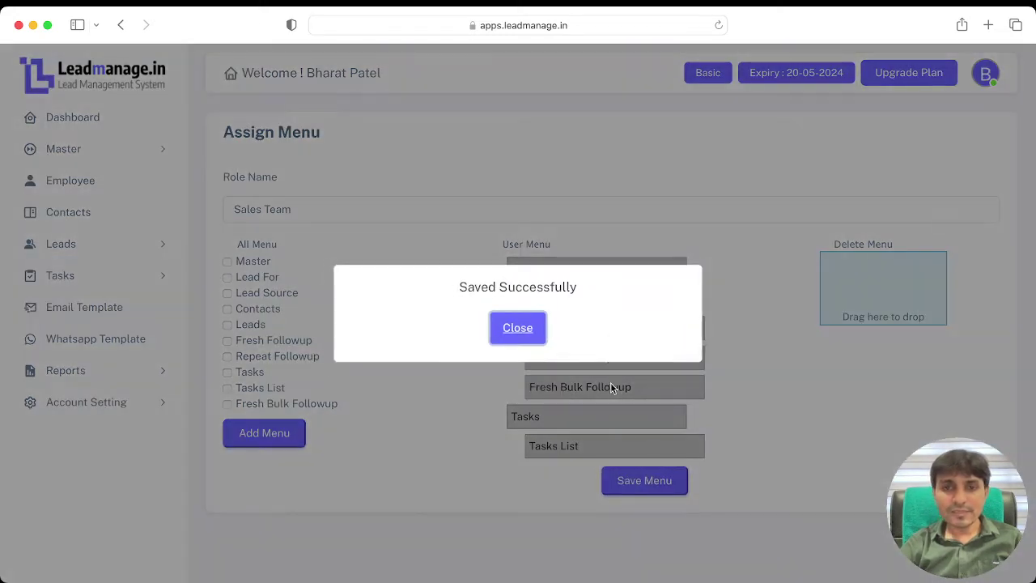
left_click(530, 331)
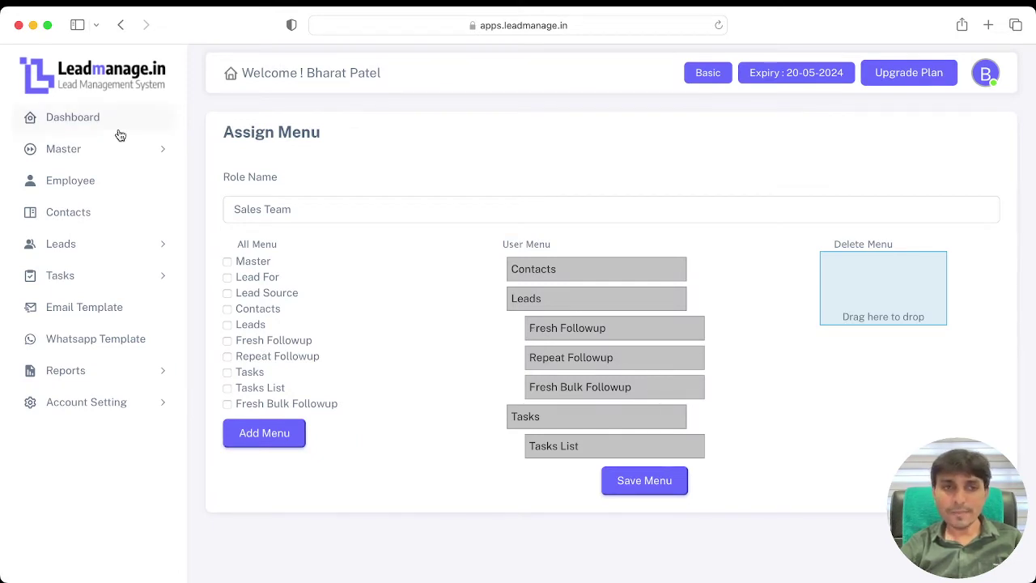
left_click(101, 149)
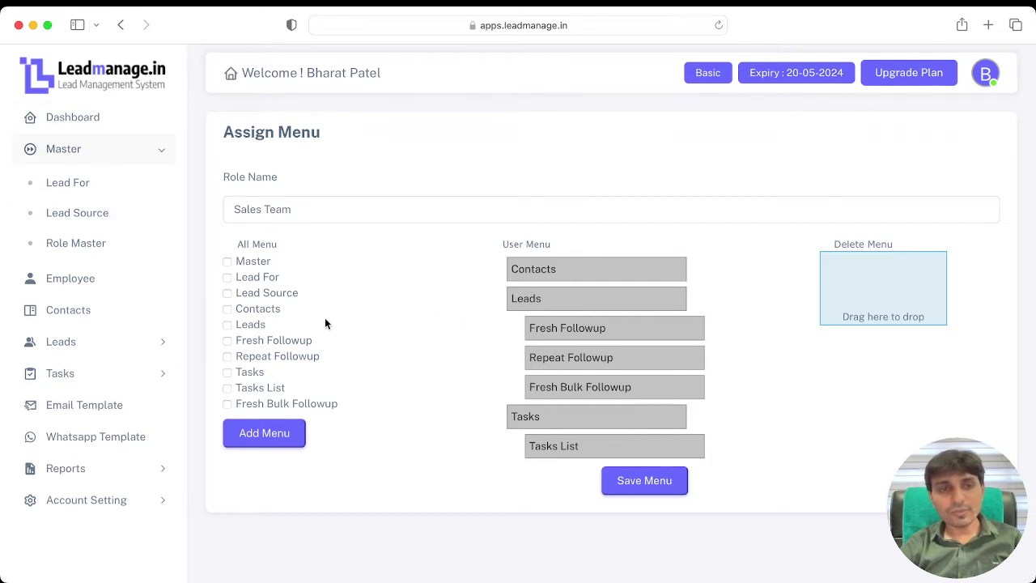
left_click(88, 280)
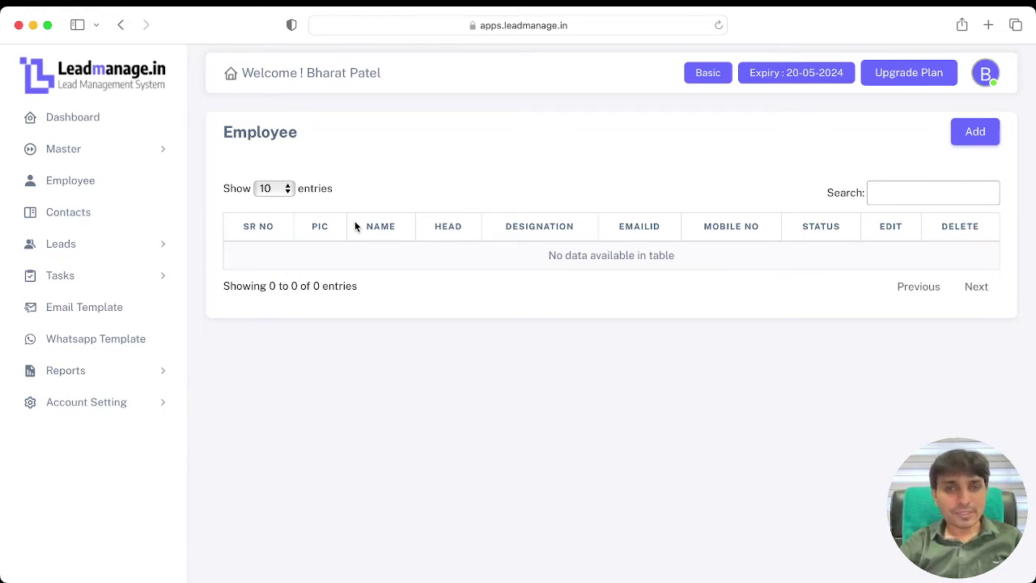
Step: Start a new employee with the full name, 'Sales Manager' designation and e-mail address
left_click(972, 141)
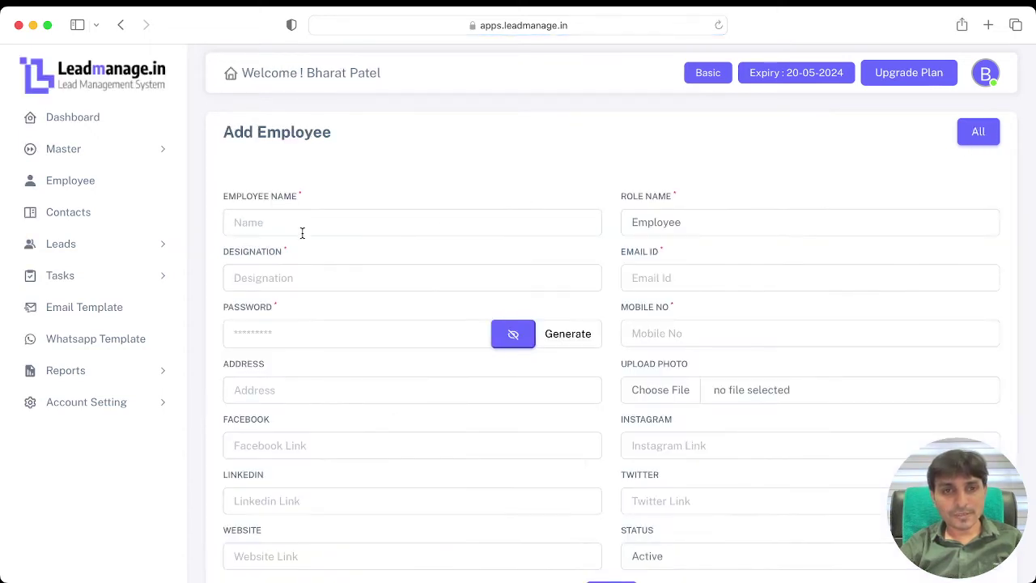
left_click(301, 226)
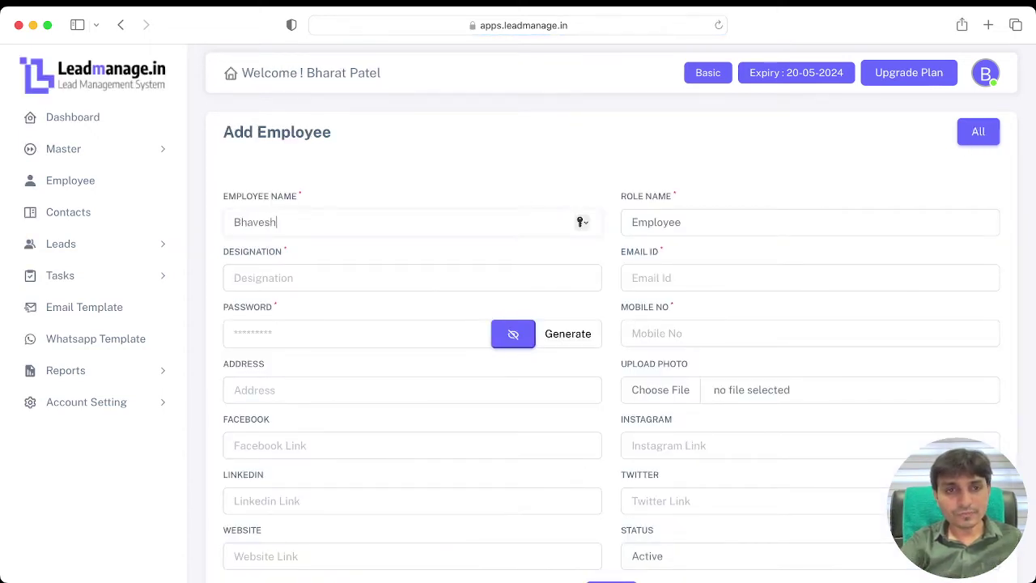
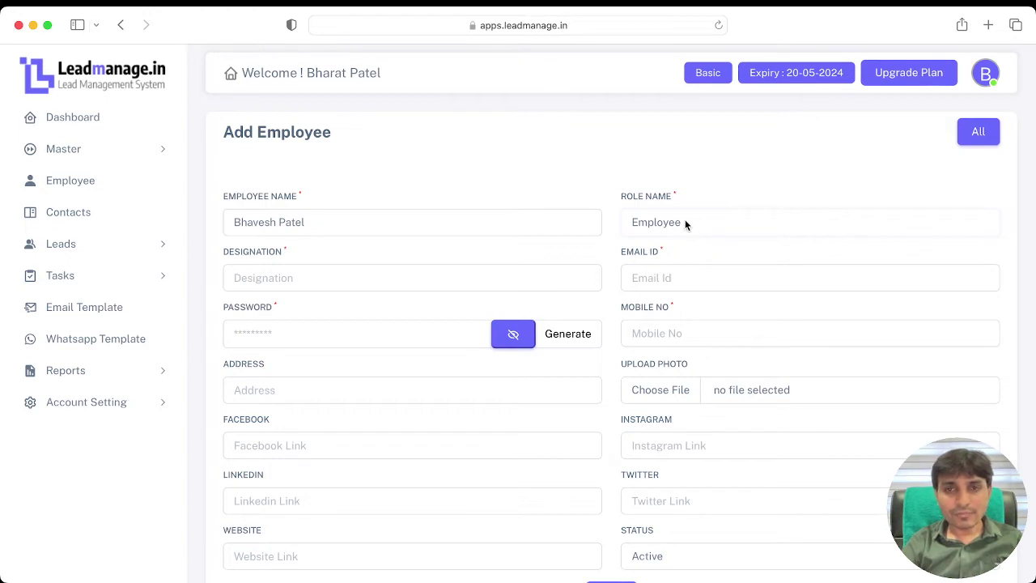
left_click(284, 277)
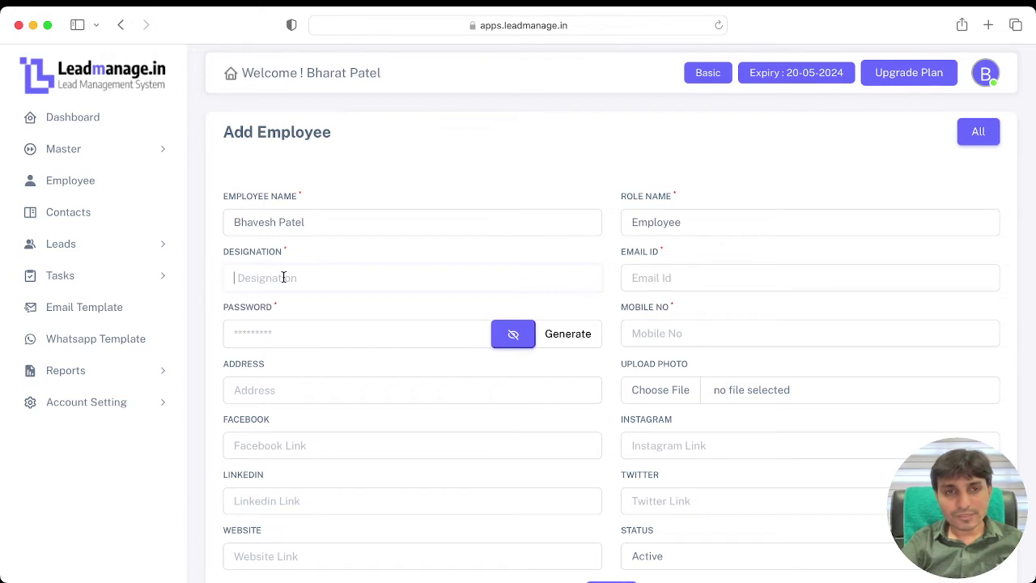
type("Sa")
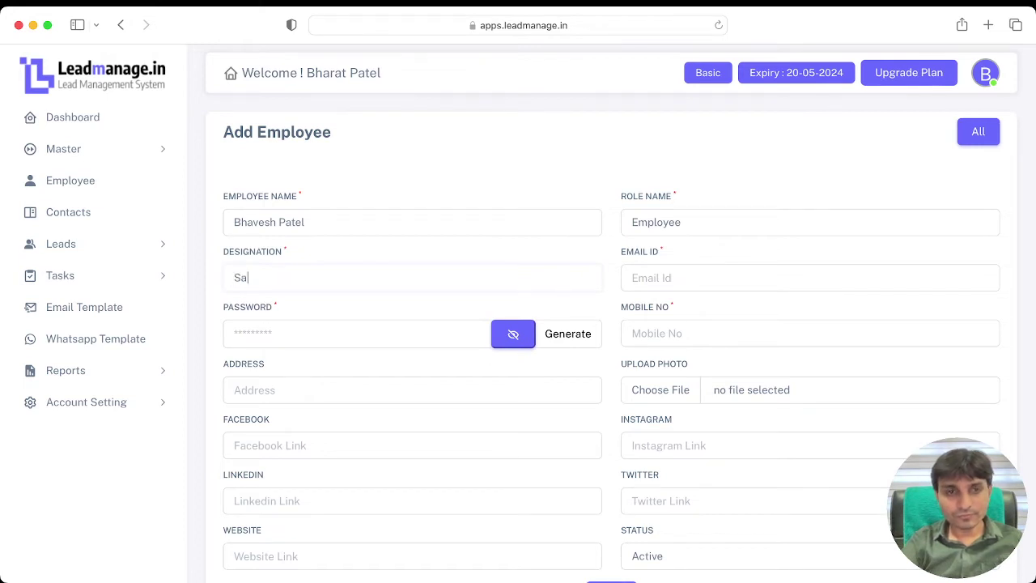
type("les ")
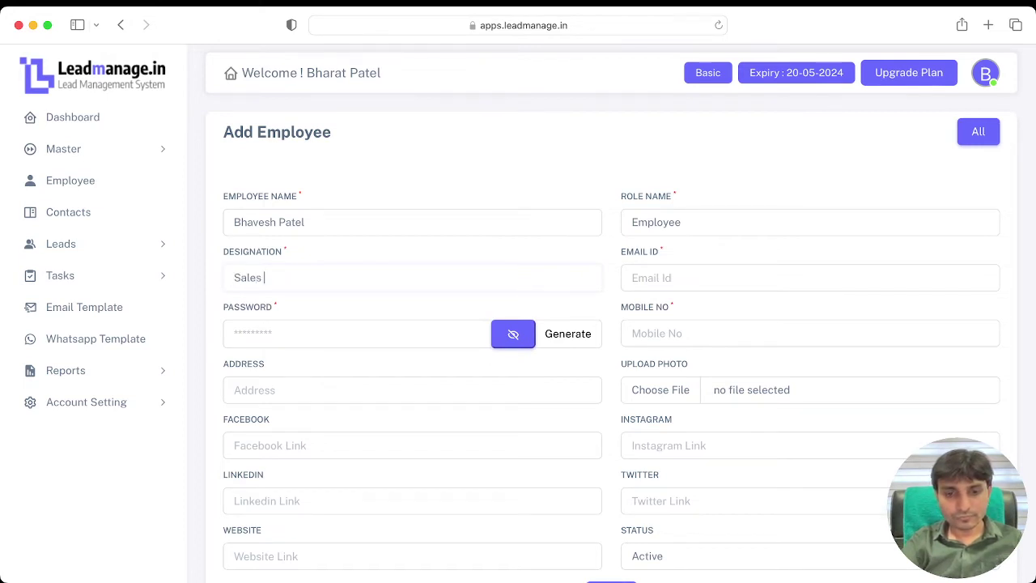
type("Manager")
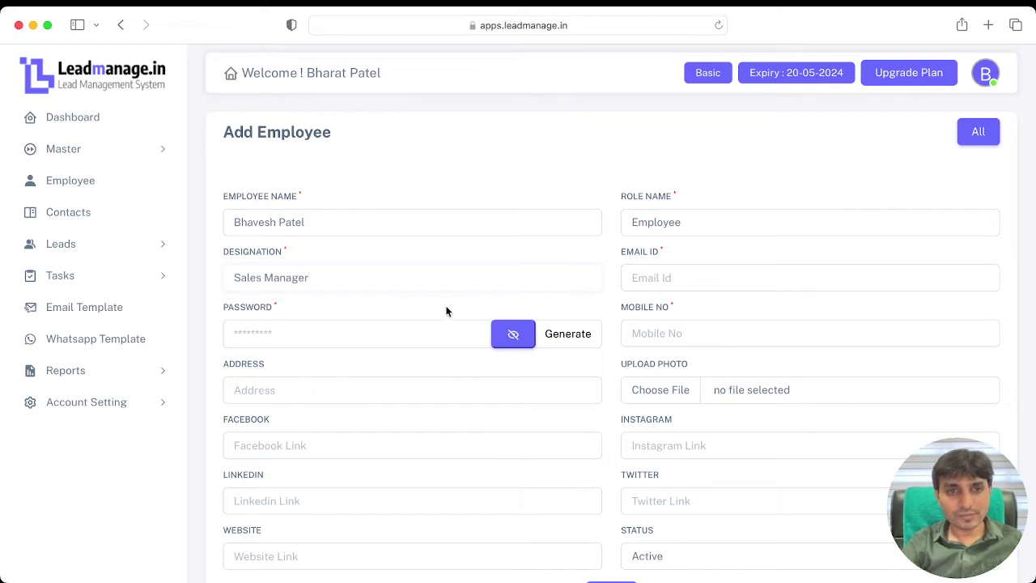
left_click(682, 278)
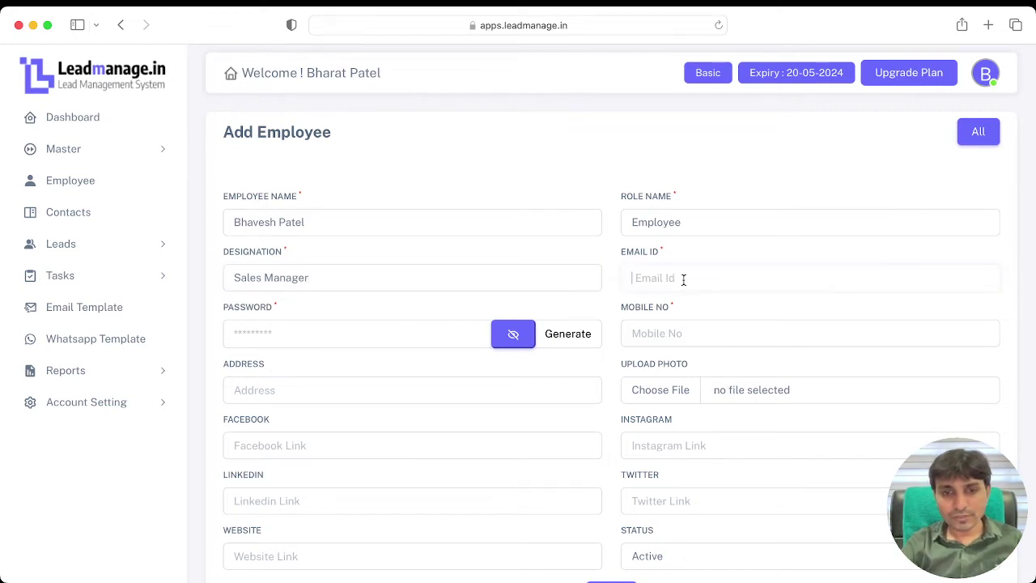
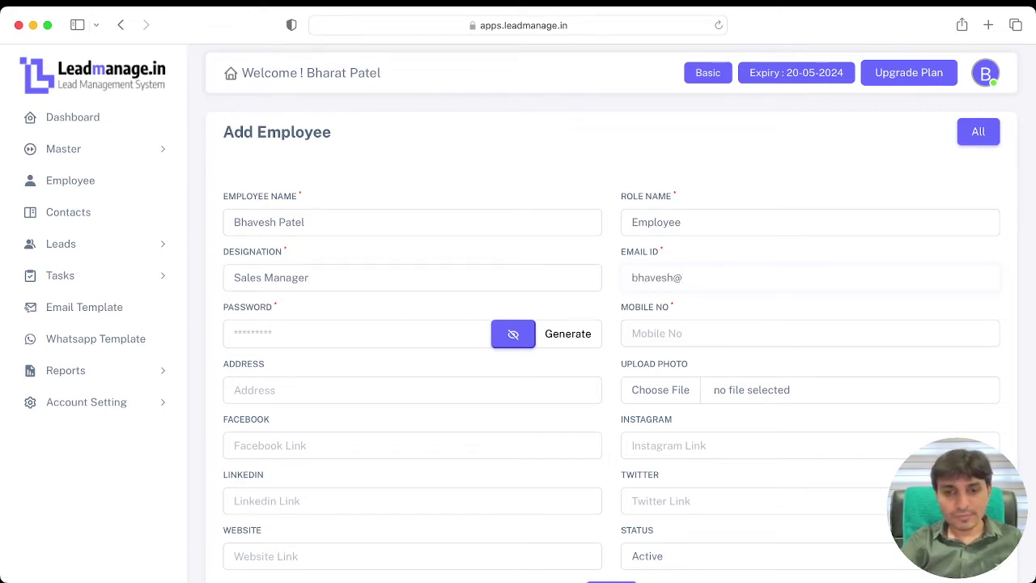
Step: Give the employee a generated password and mobile number, then submit the record
key("Tab")
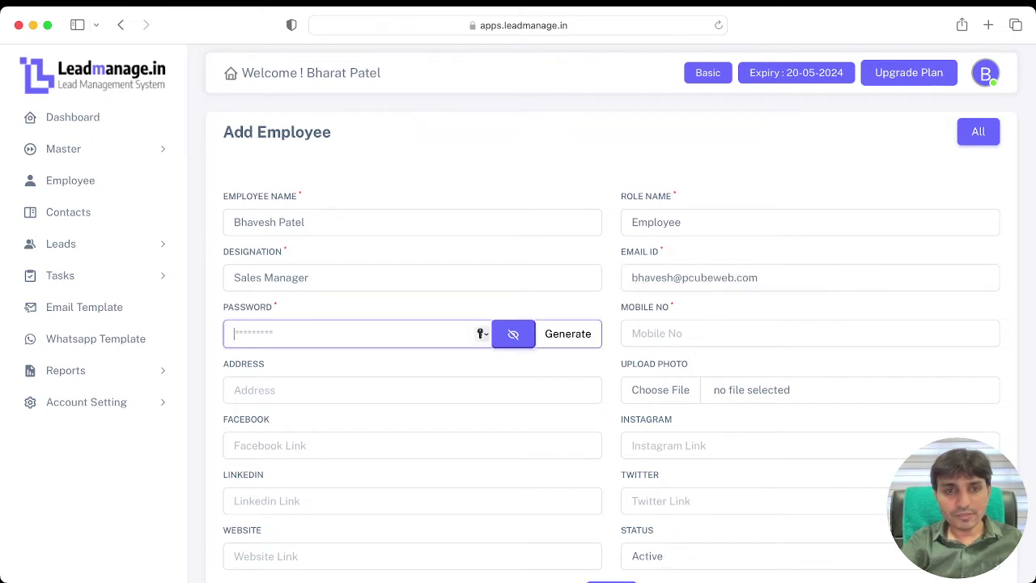
type("123456")
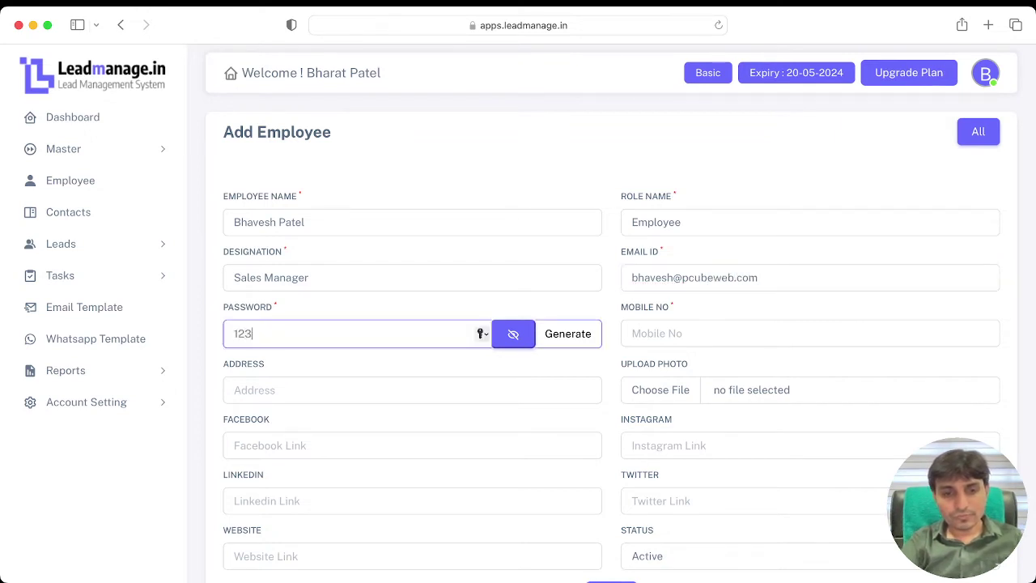
left_click(579, 334)
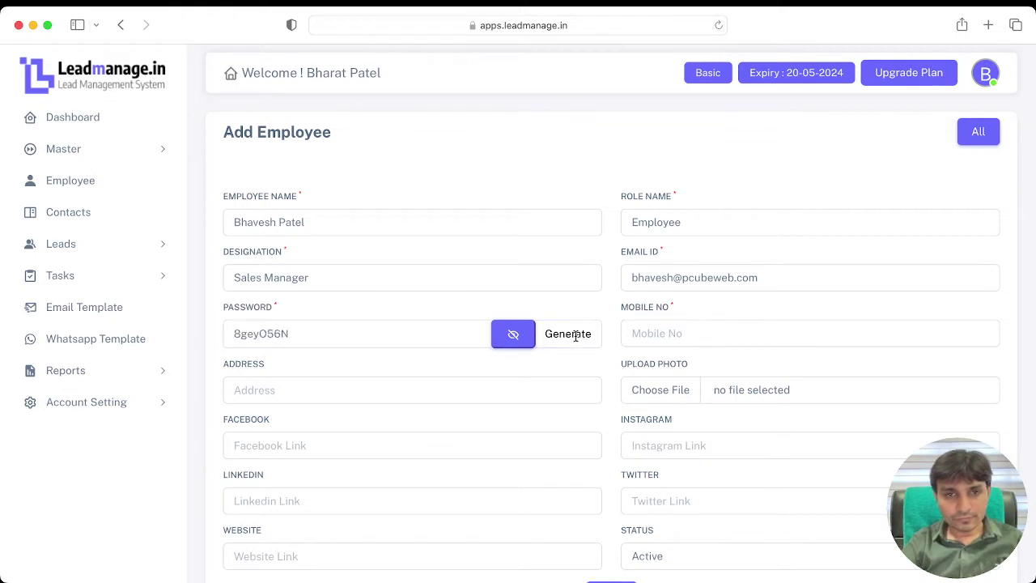
left_click_drag(339, 334, 237, 332)
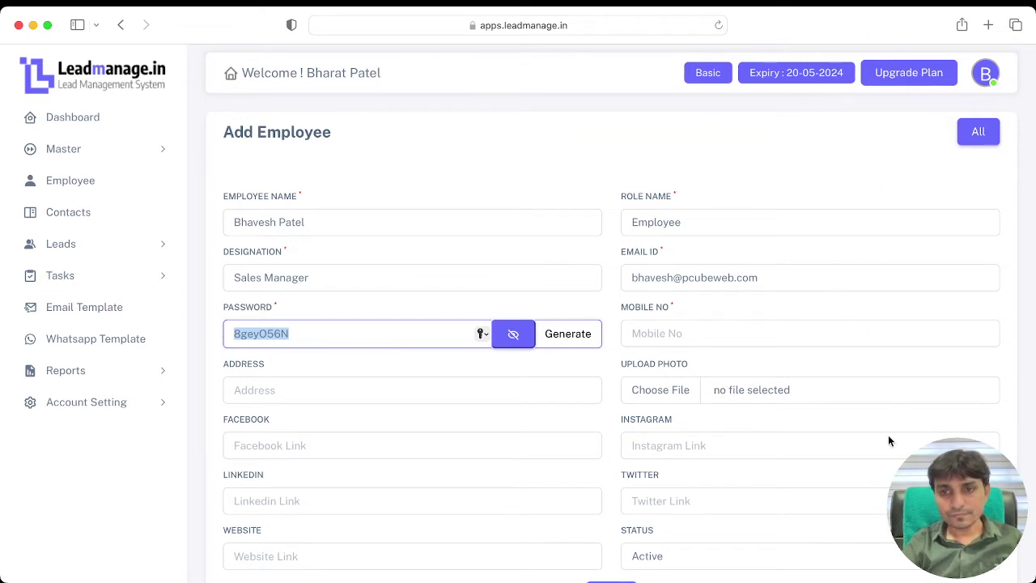
left_click(684, 334)
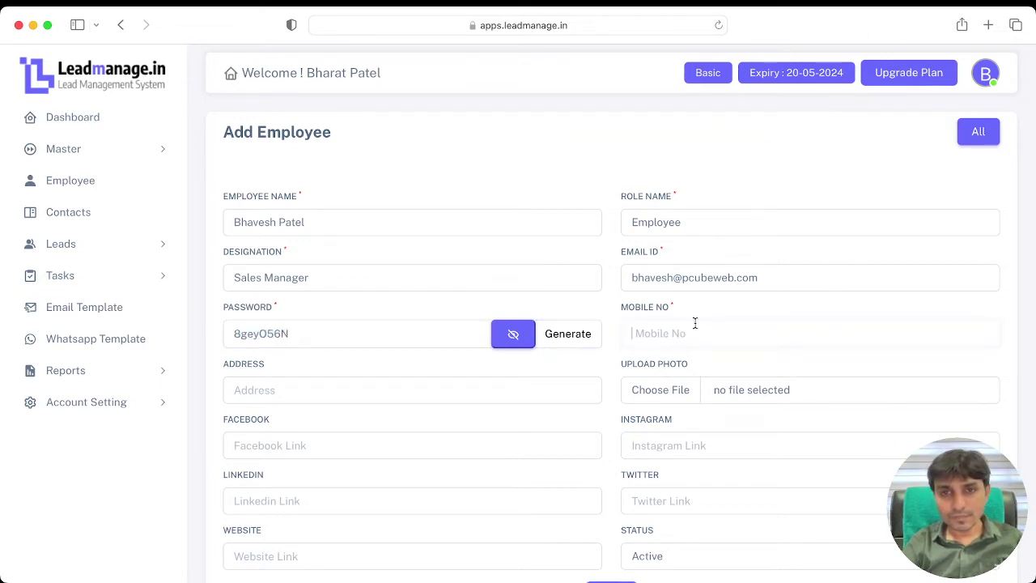
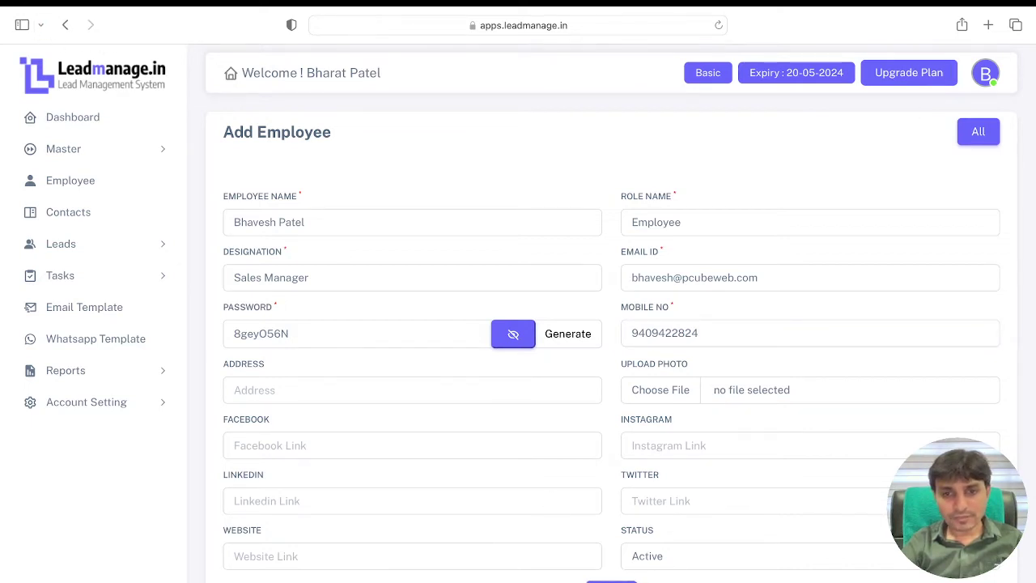
left_click(612, 581)
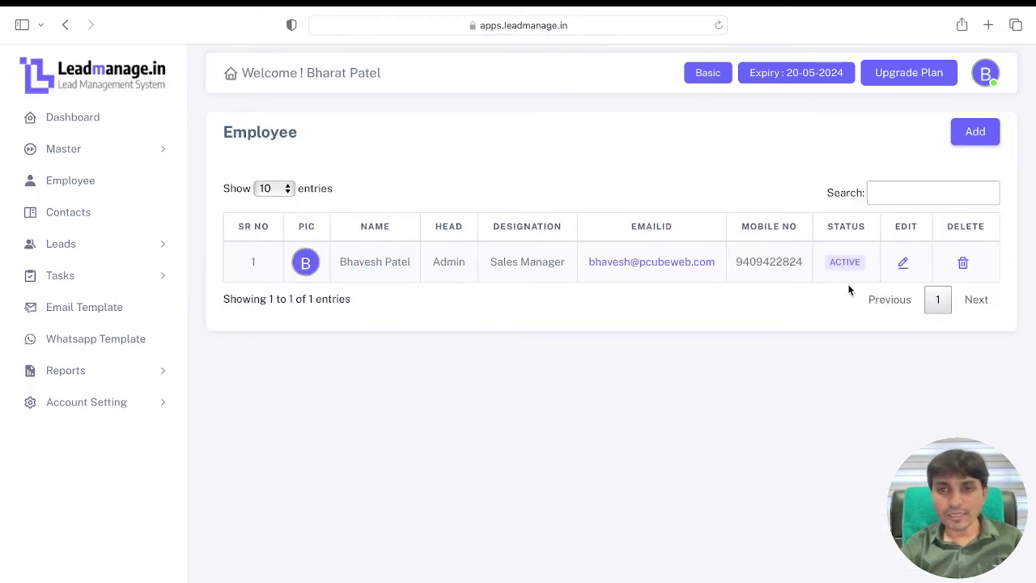
Step: Open a new Add Employee form set to create the user under Employee instead of Admin
left_click(984, 139)
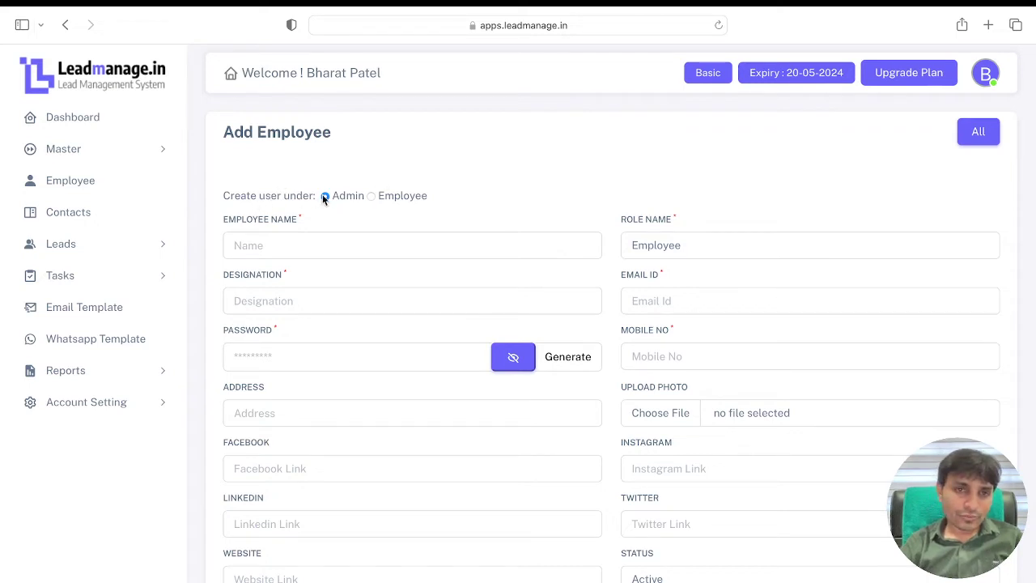
left_click(370, 195)
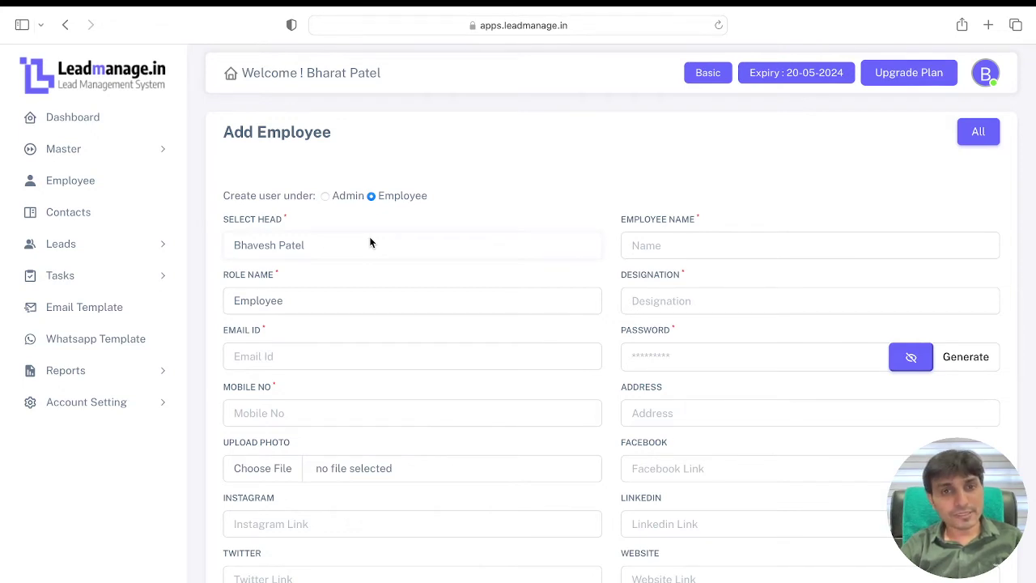
left_click(325, 197)
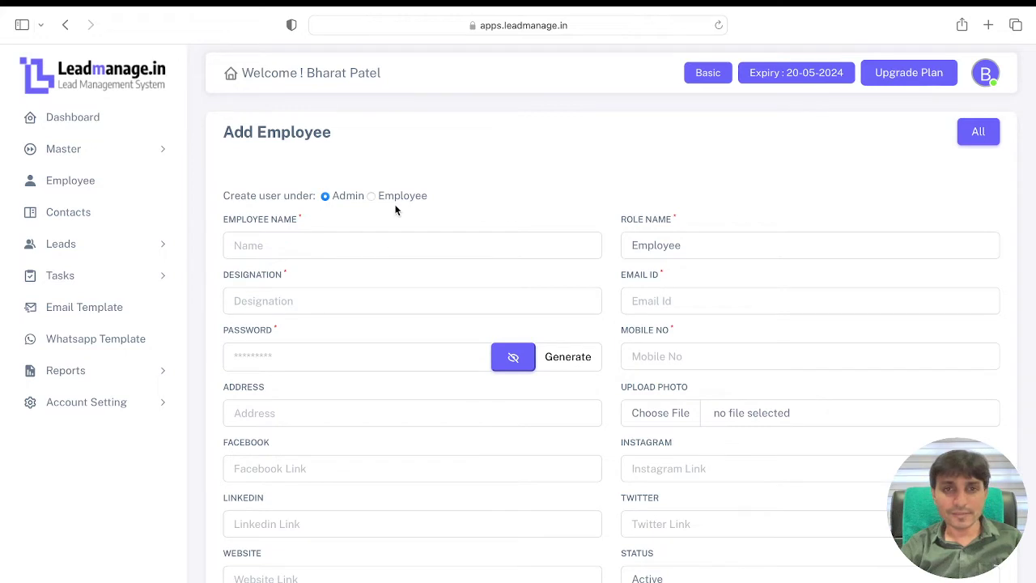
left_click(373, 196)
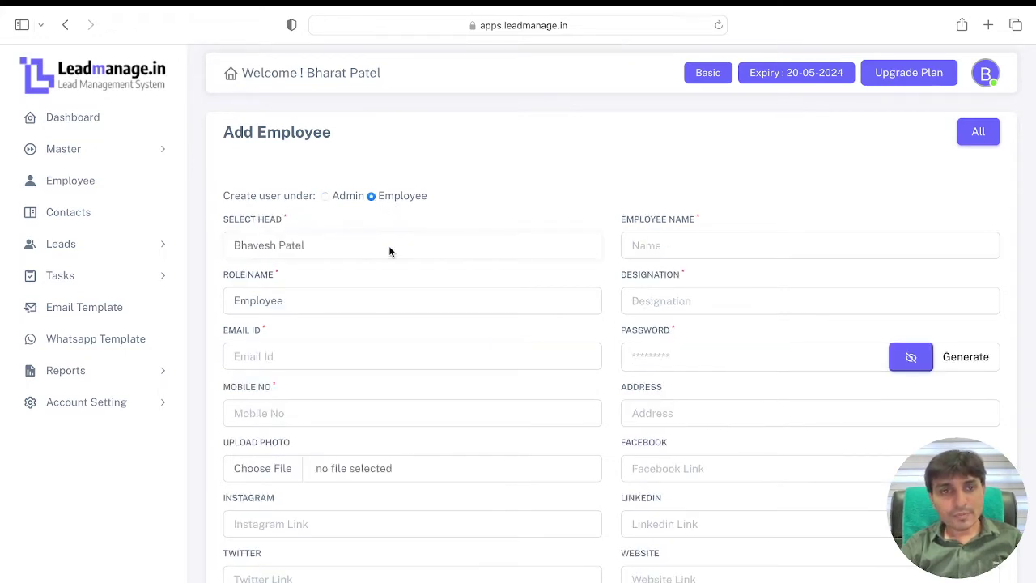
Step: Enter the employee's full name, 'Area Manager' designation and corrected work e-mail address
left_click(670, 240)
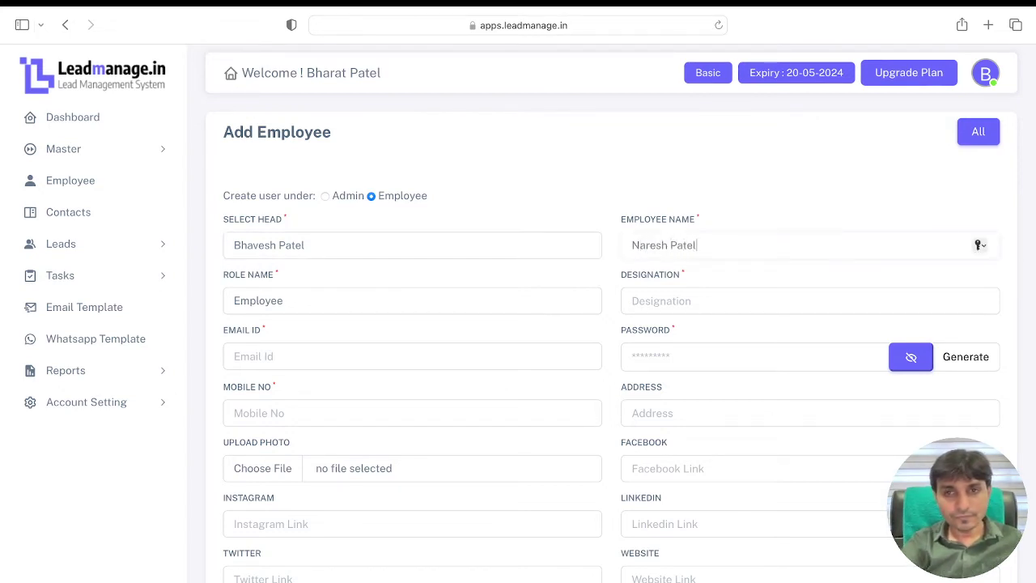
key("Tab")
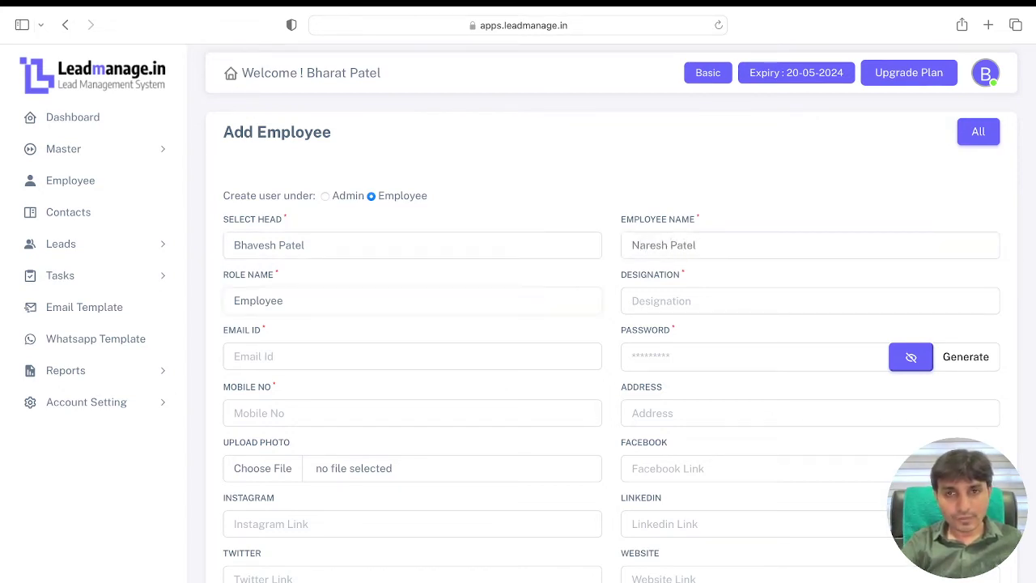
left_click(716, 311)
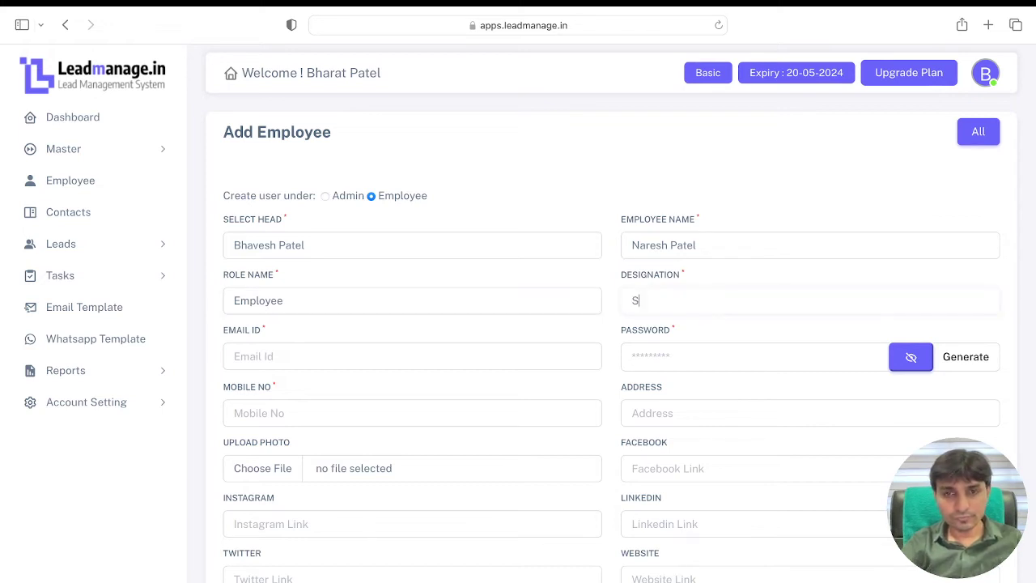
type("Area")
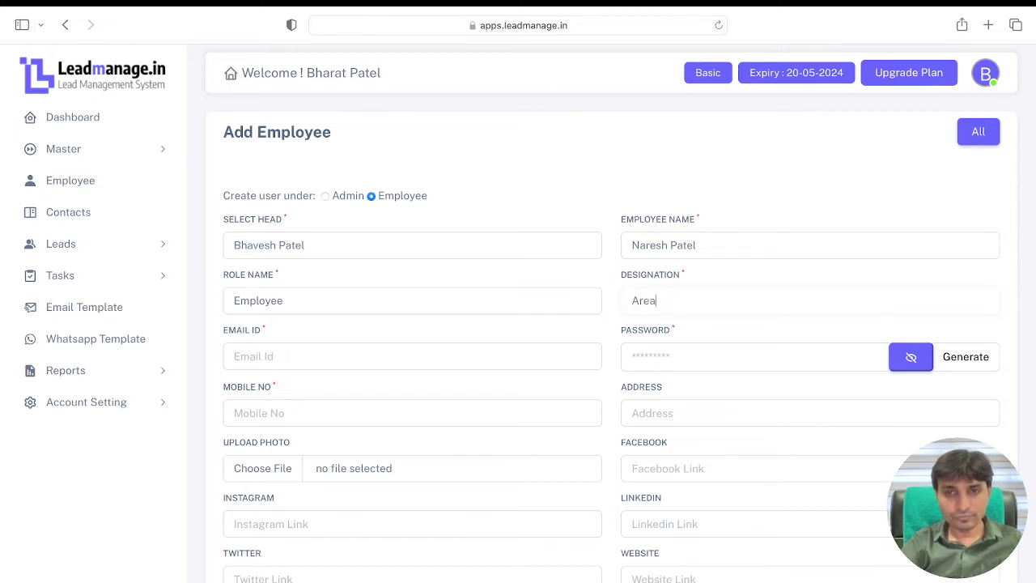
type(" Manager")
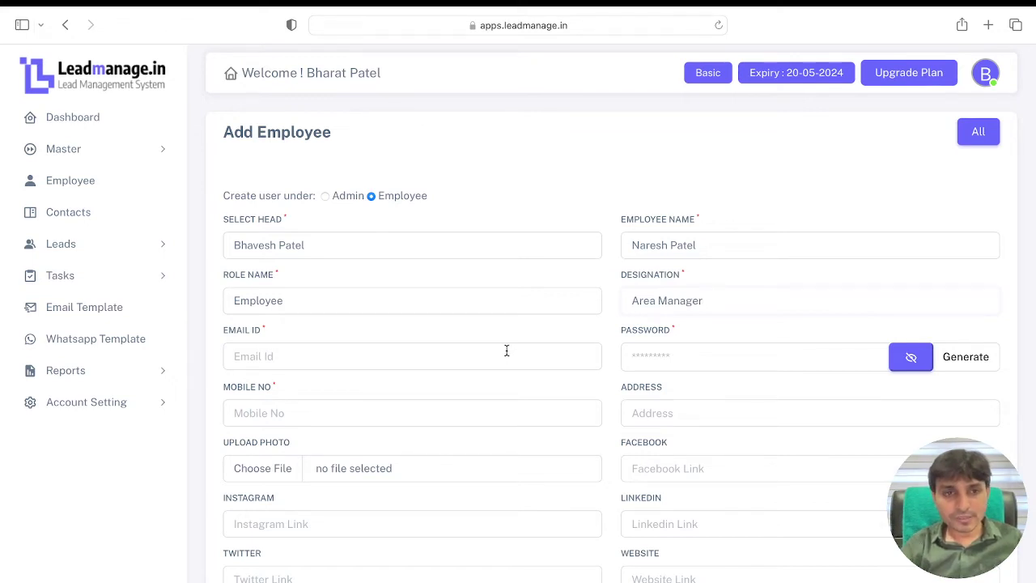
left_click(414, 364)
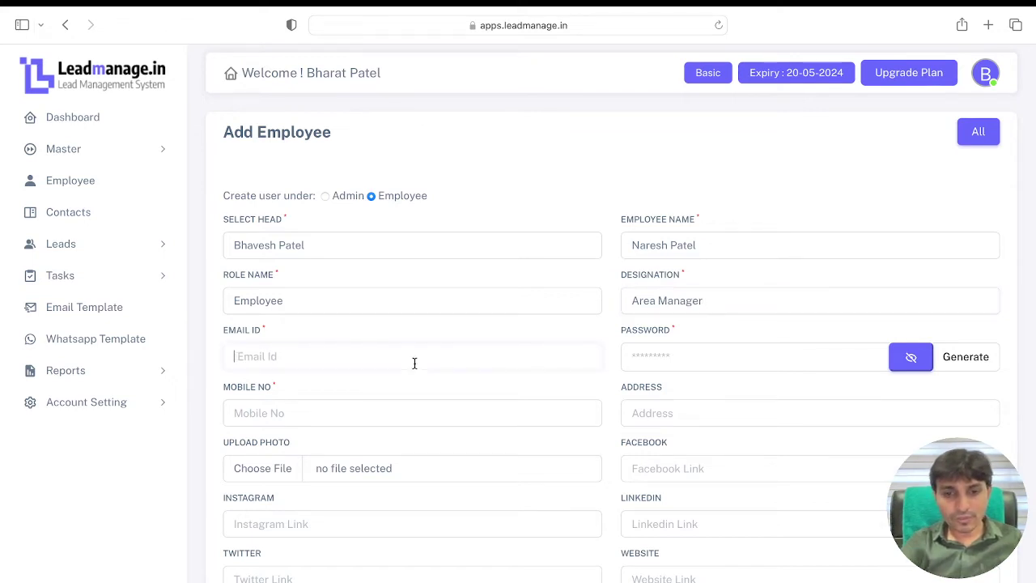
type("info@nb")
type("te")
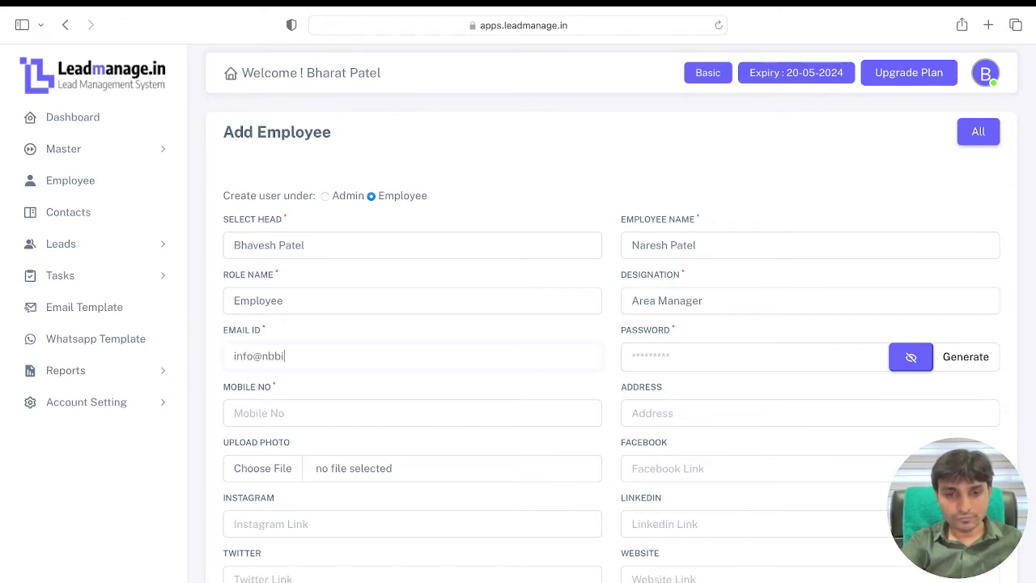
key("BackSpace")
key("BackSpace")
key("BackSpace")
key("BackSpace")
key("BackSpace")
key("BackSpace")
key("BackSpace")
key("BackSpace")
key("BackSpace")
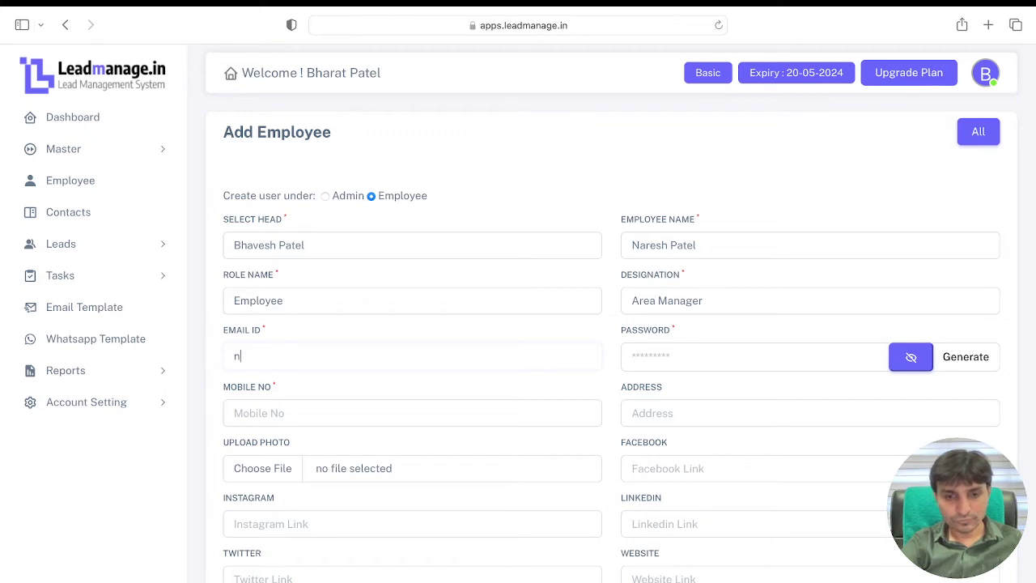
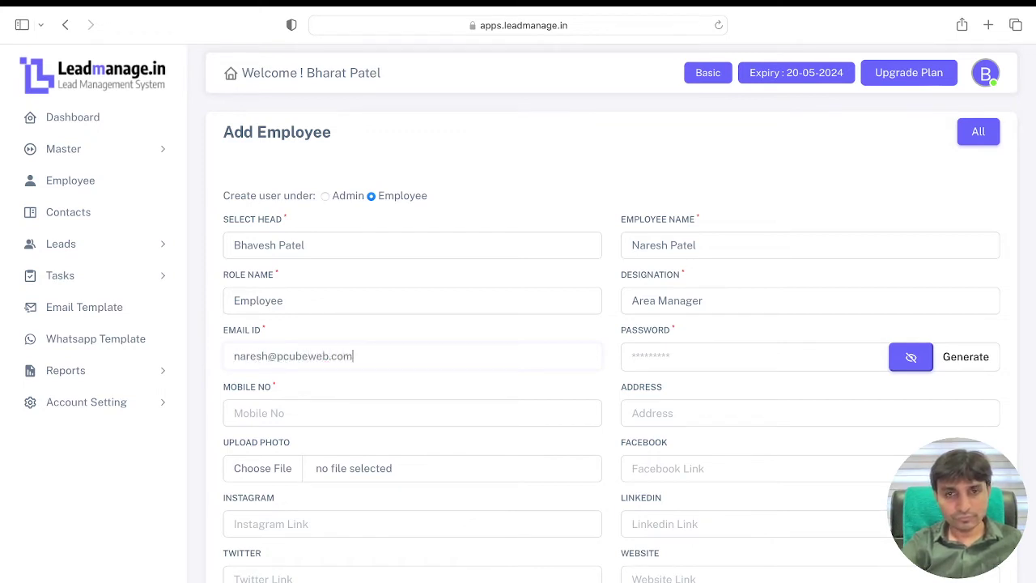
Step: Generate a password, add the mobile number, and save the new employee
key("Tab")
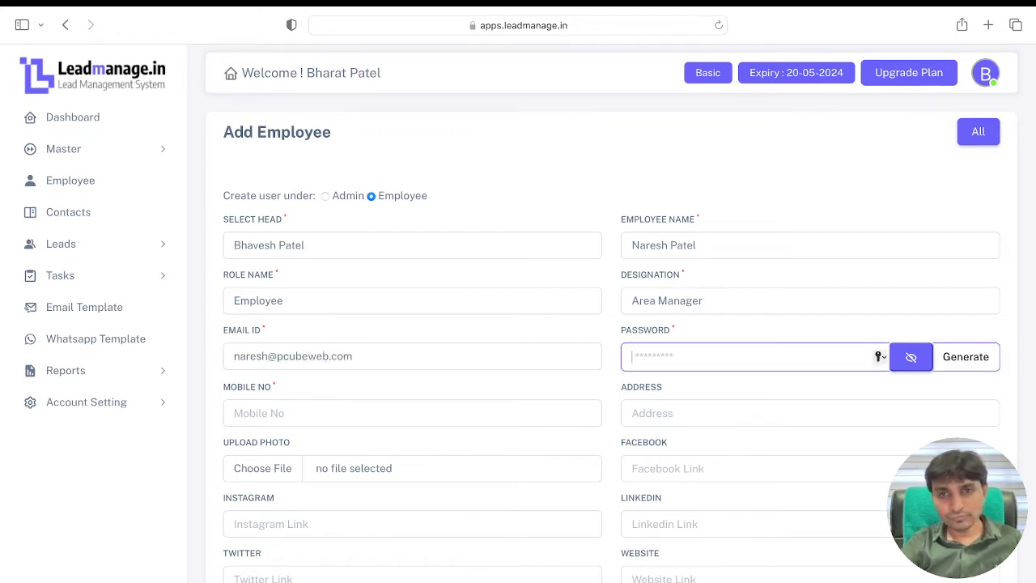
left_click(990, 357)
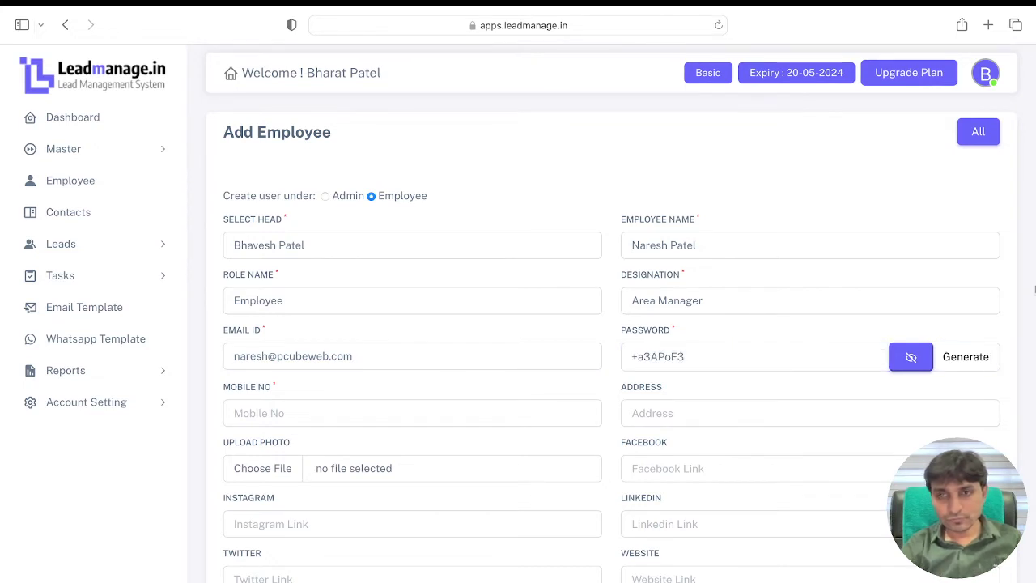
left_click(426, 419)
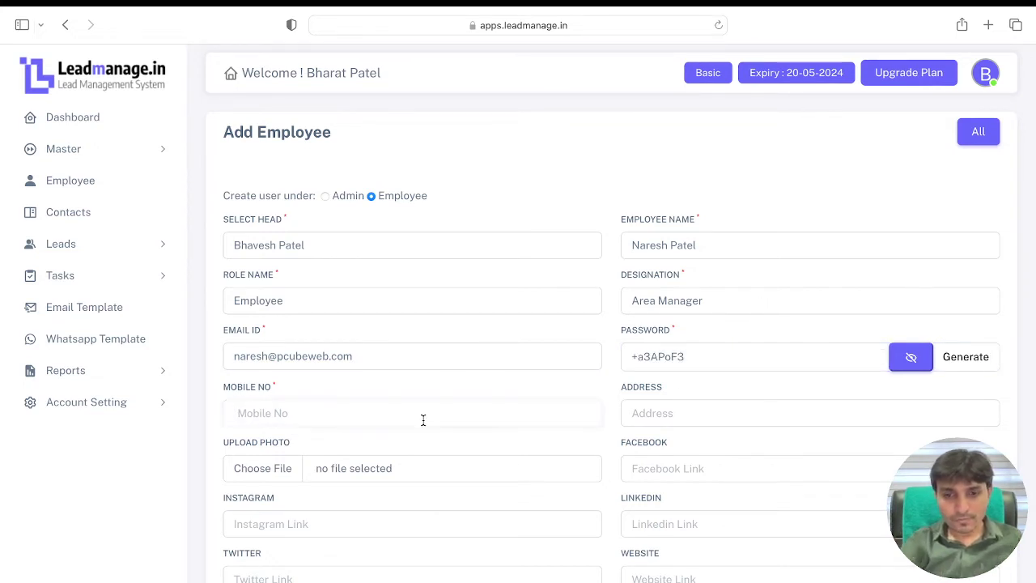
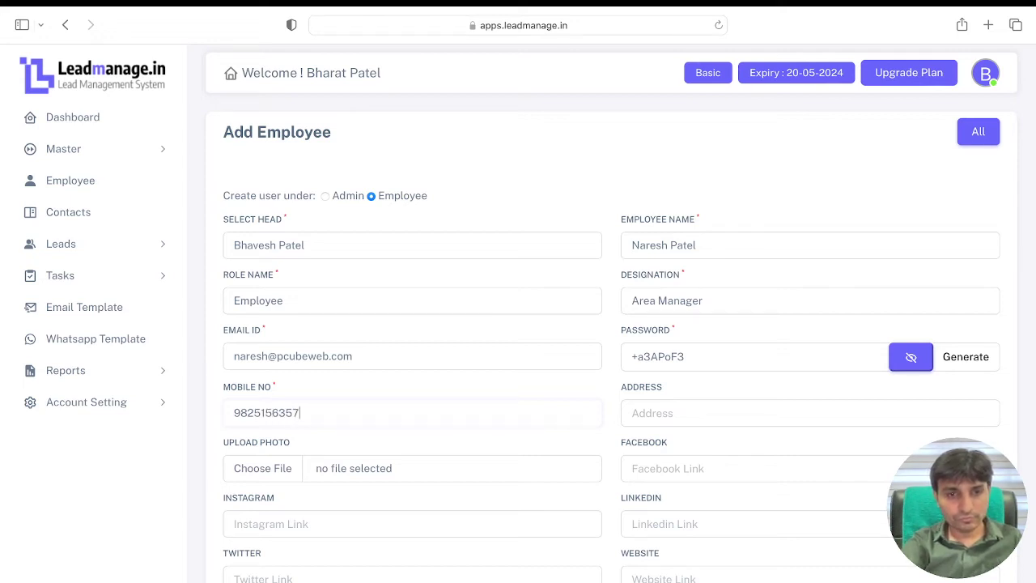
left_click(611, 459)
scroll(610, 458, "down", 2)
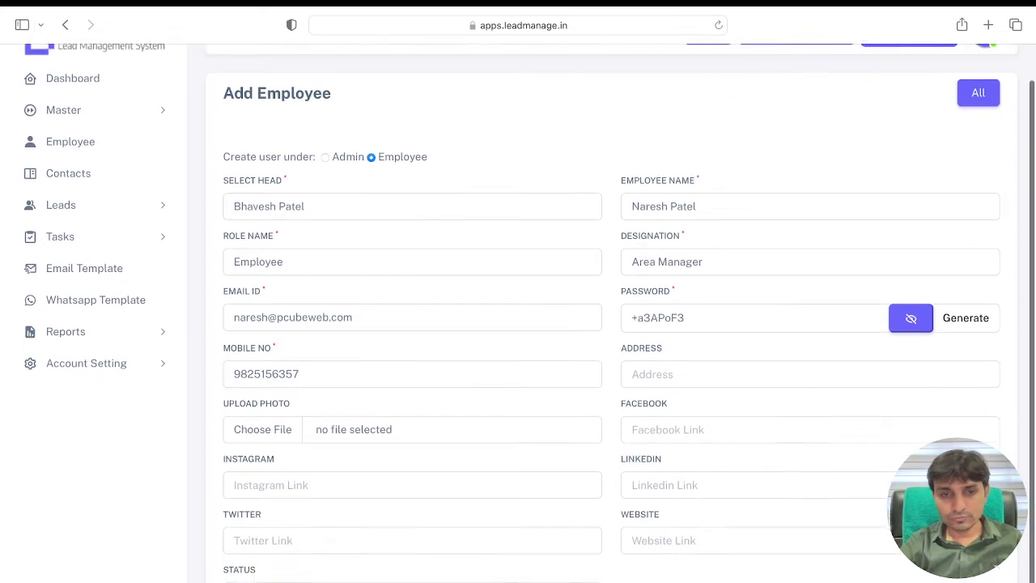
left_click(252, 581)
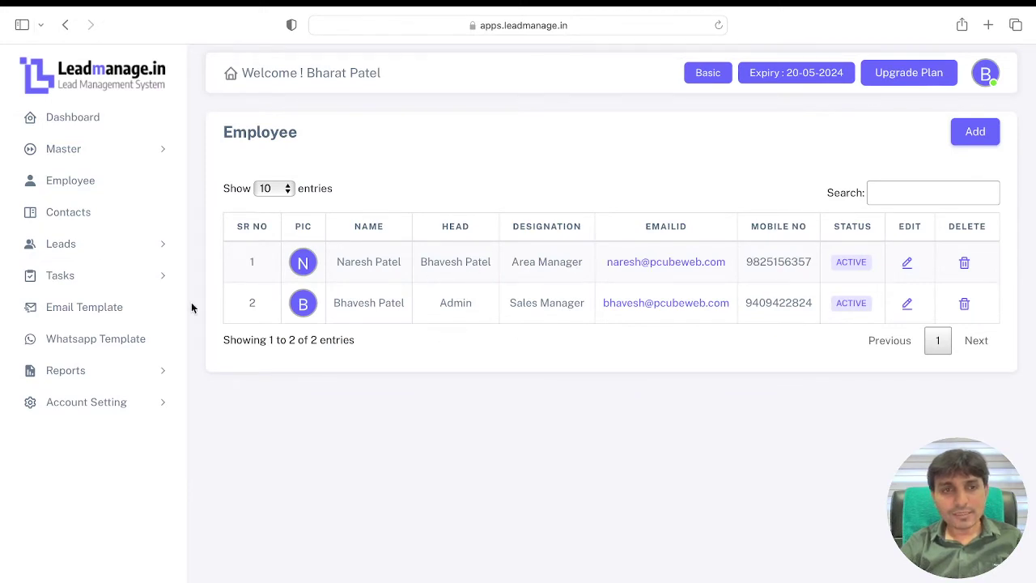
Step: Show the dashboard's per-employee panels for Admin, Sales Manager and Area Manager
left_click(75, 123)
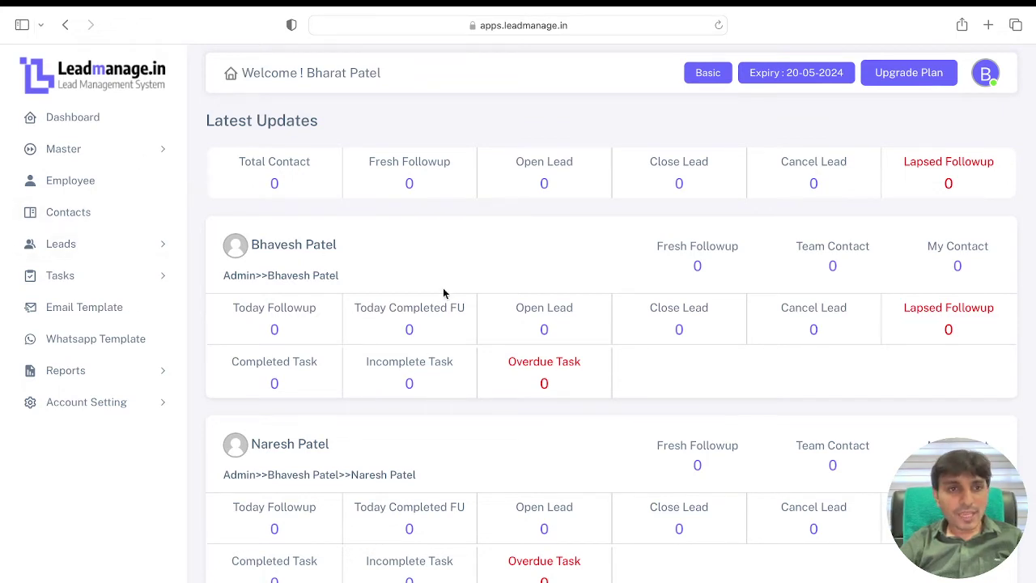
Step: Start a new contact and enter the contact's name, mobile number and WhatsApp number
left_click(79, 211)
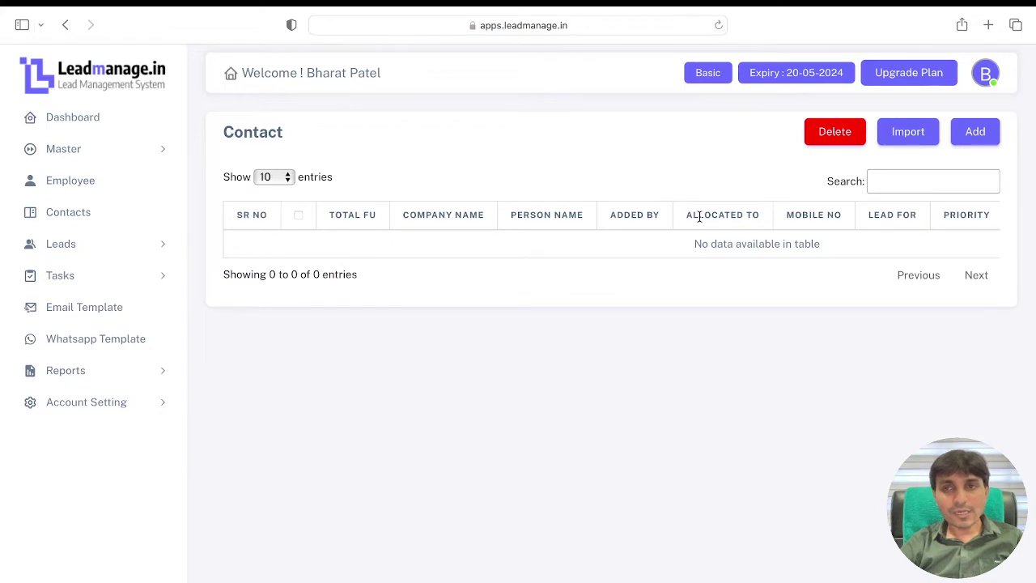
left_click(974, 132)
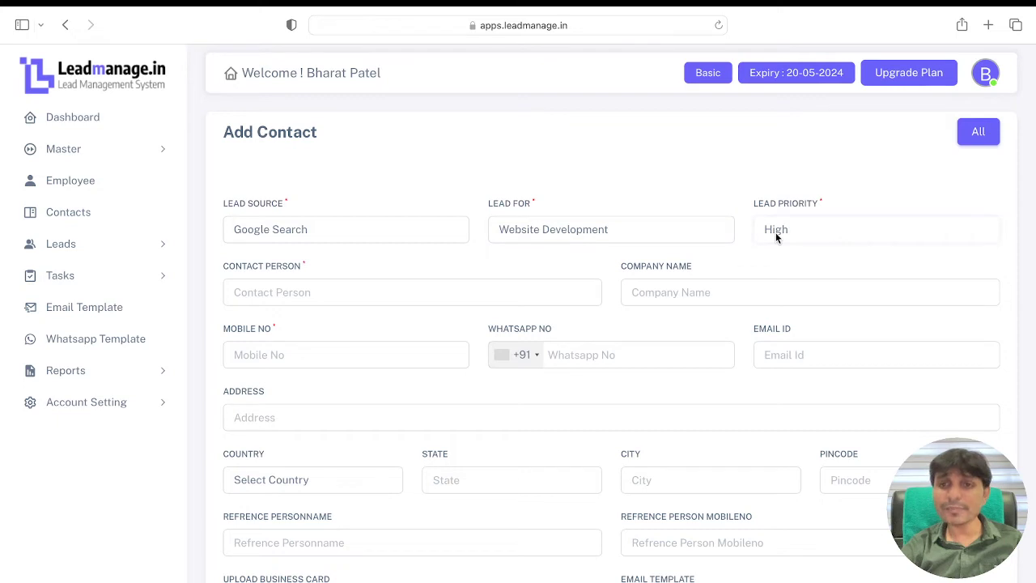
left_click(439, 295)
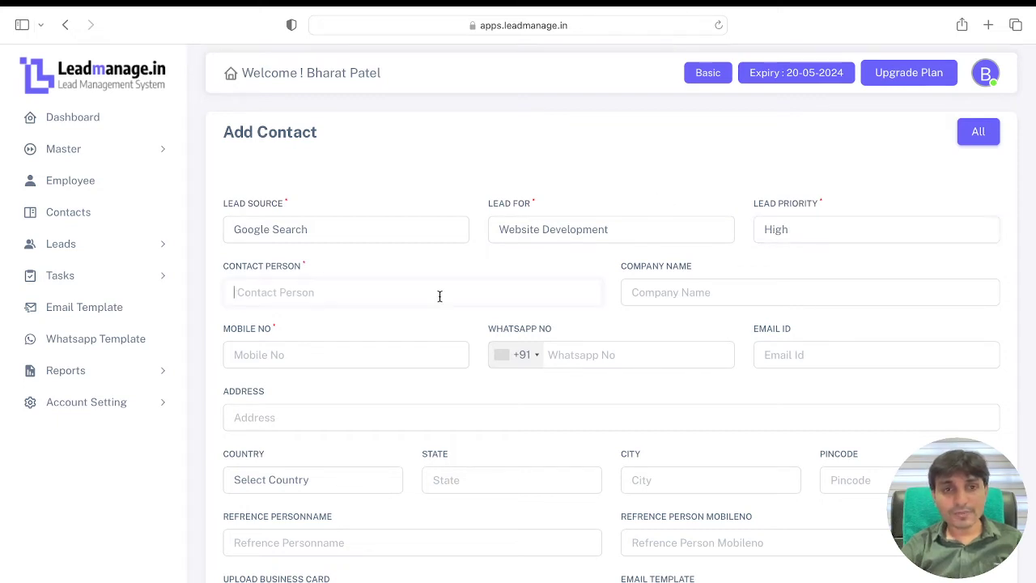
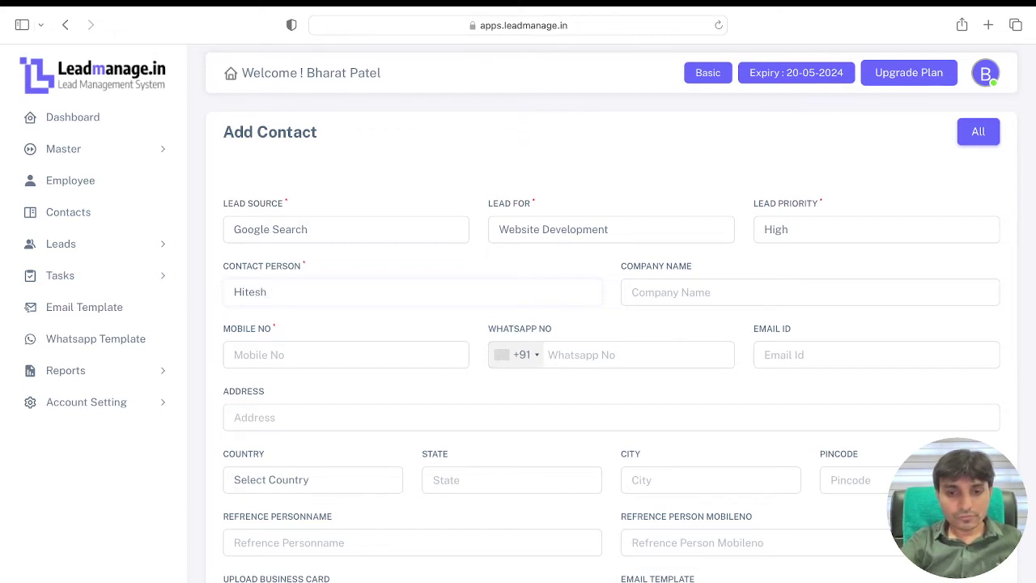
key("Tab")
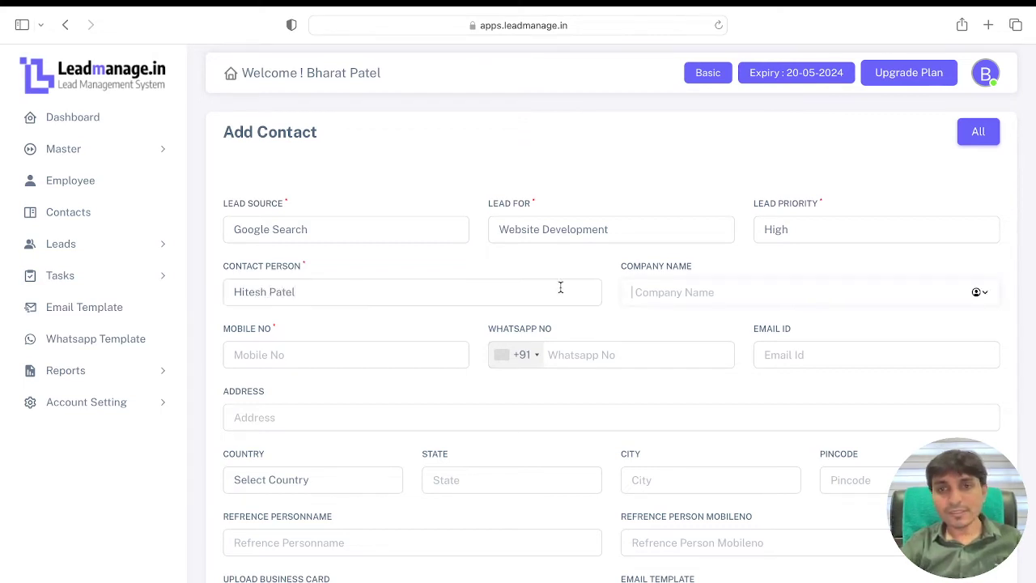
left_click(370, 361)
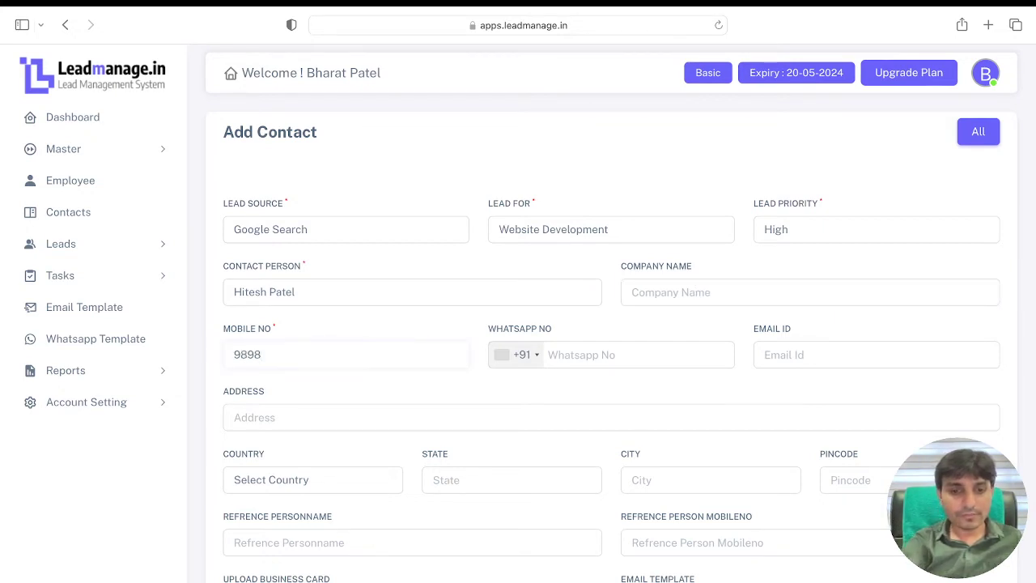
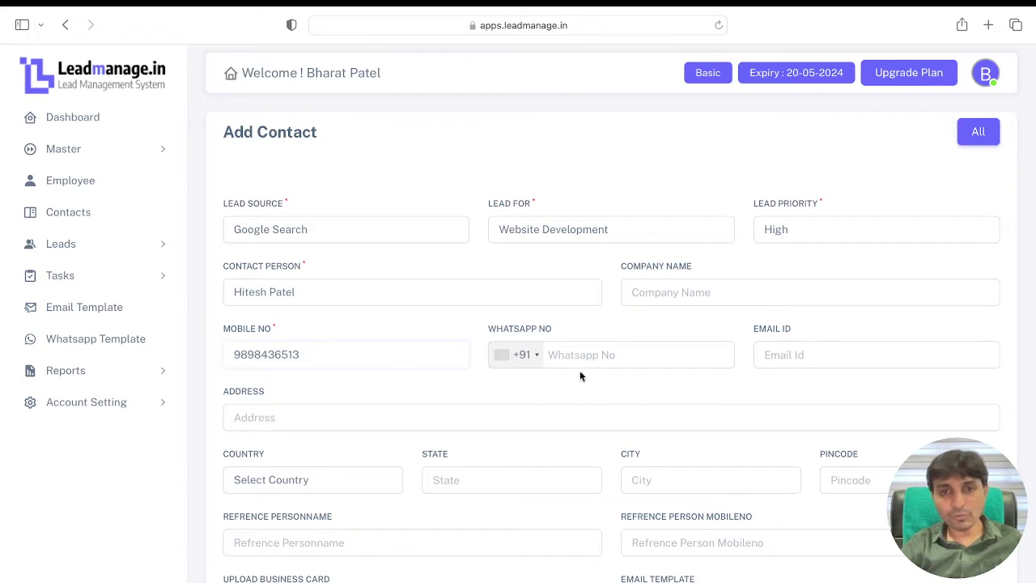
left_click(621, 356)
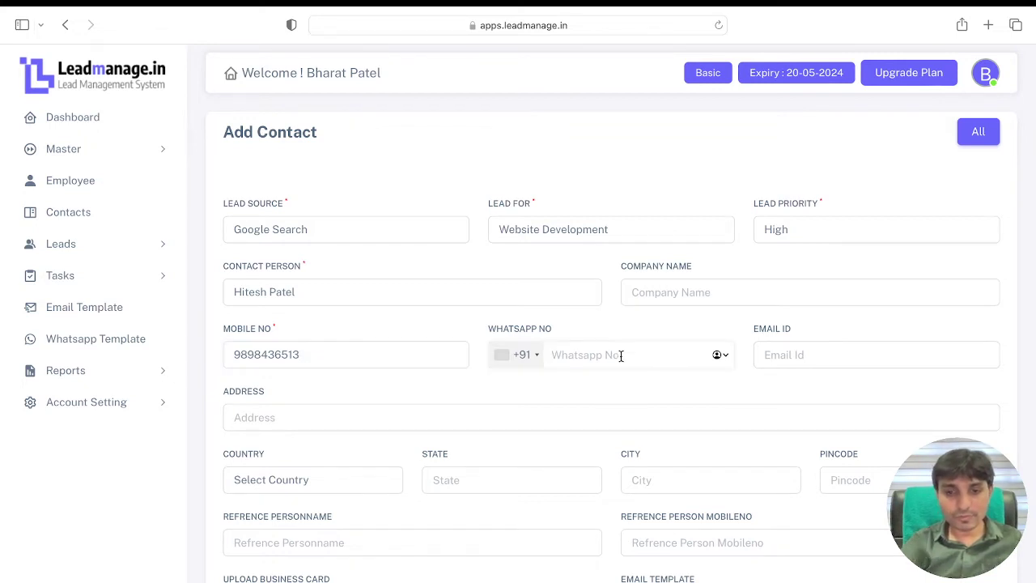
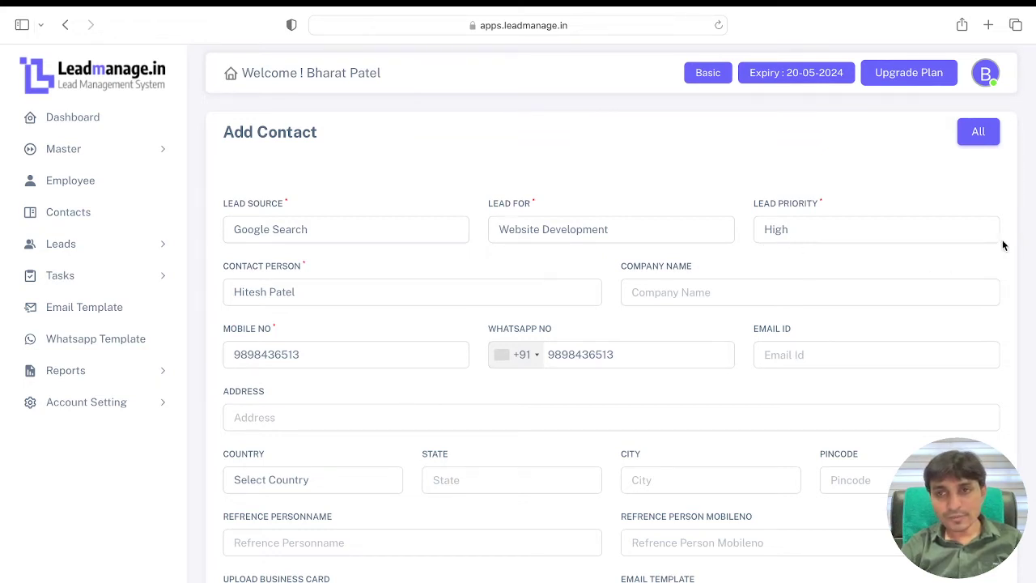
Step: Allocate the contact to the Sales Manager and save it
scroll(1012, 244, "down", 5)
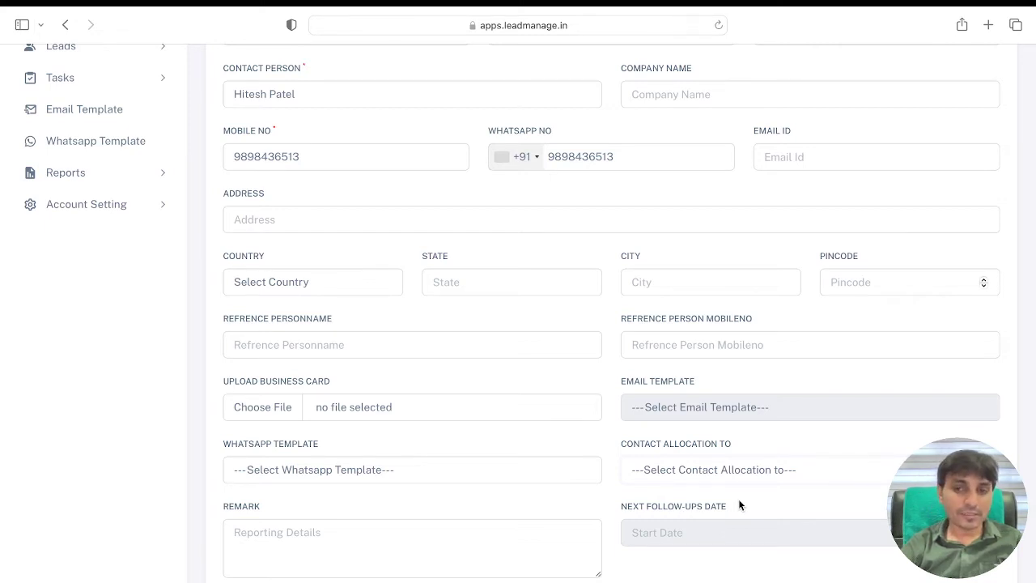
left_click(738, 500)
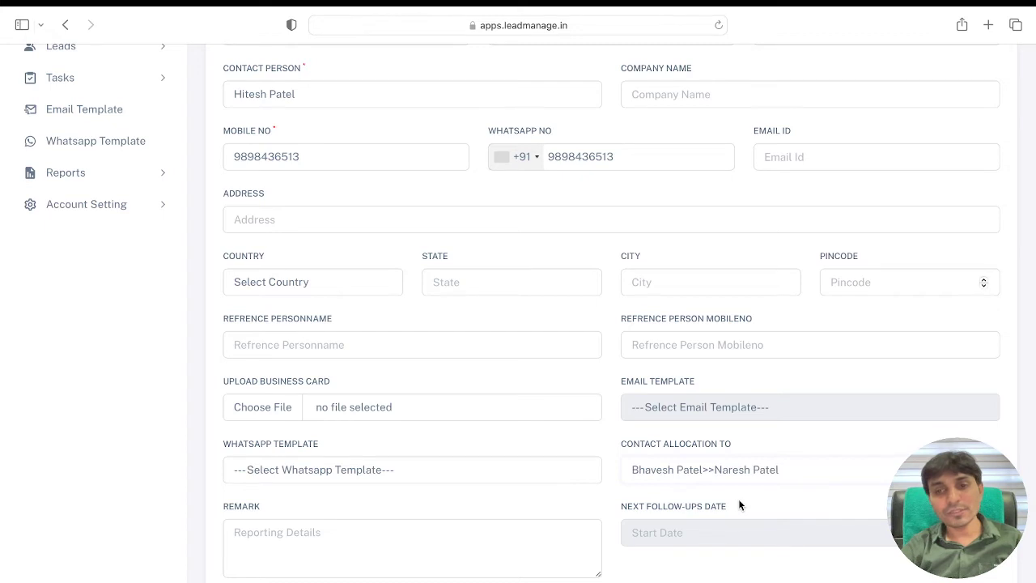
left_click(742, 444)
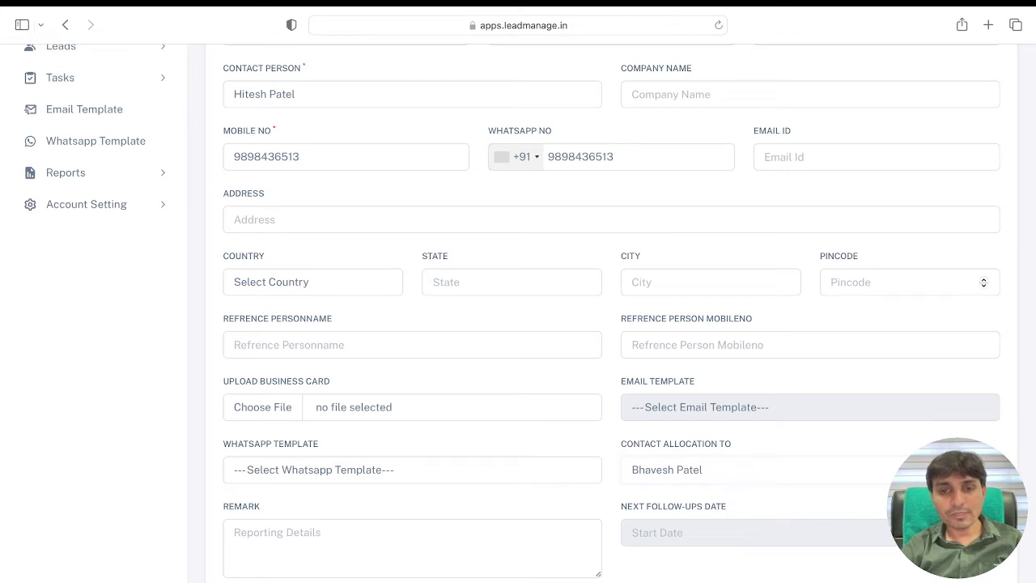
key("Return")
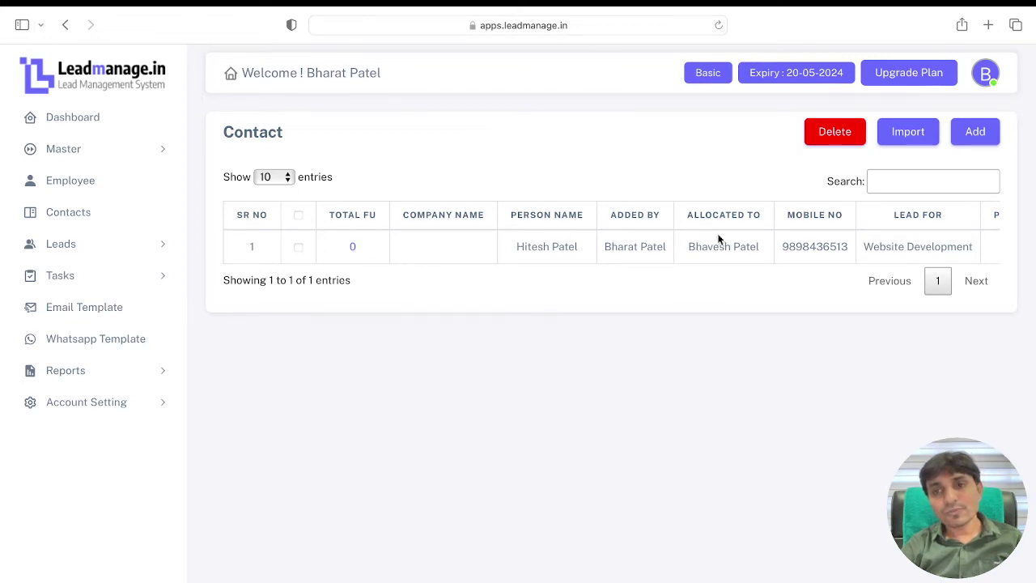
Step: Clear a stray text selection and open the Excel contact import page
left_click_drag(807, 249, 890, 247)
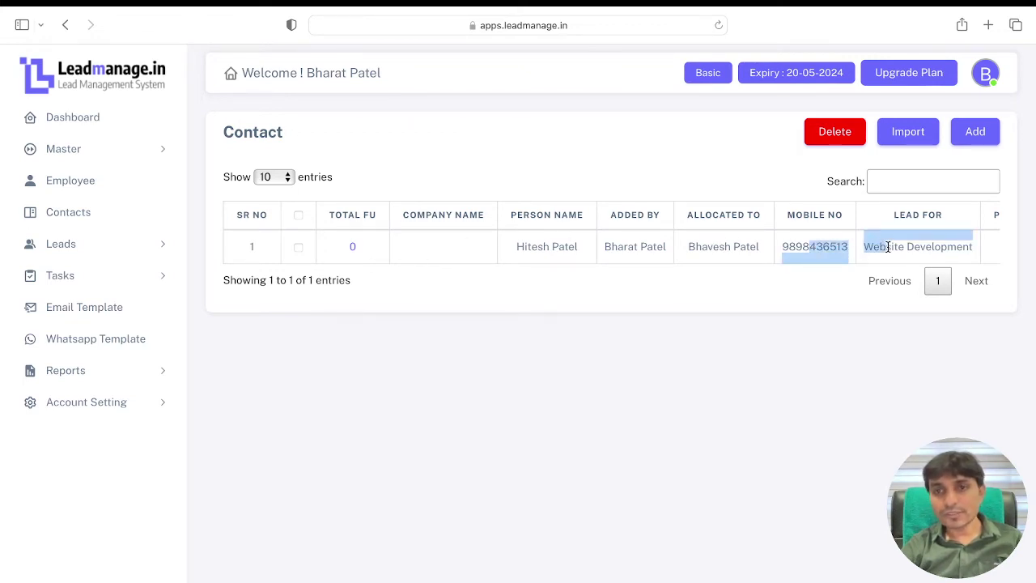
left_click(775, 287)
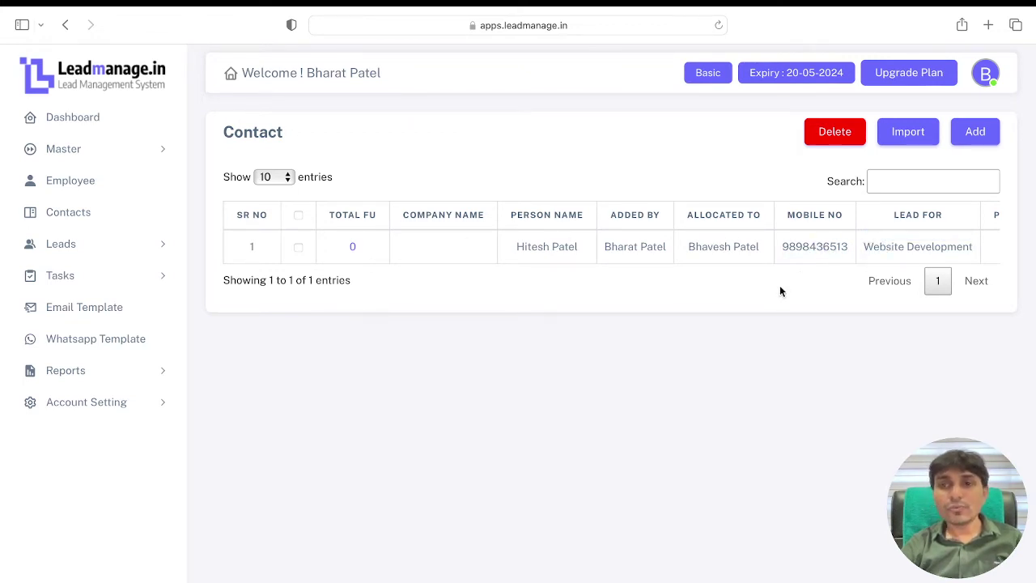
left_click(920, 142)
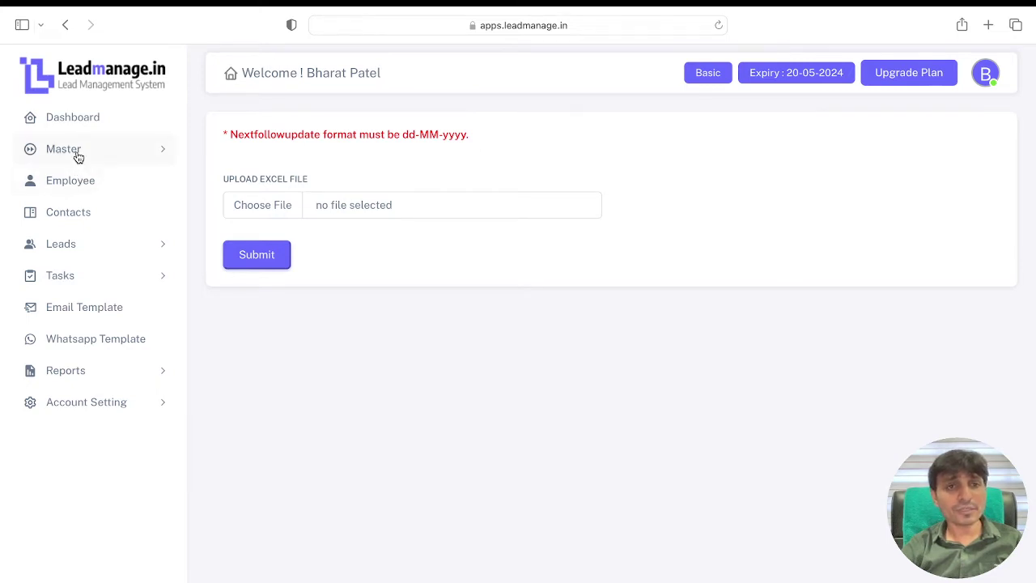
Step: Go back to the Contact list with its single saved contact
left_click(76, 217)
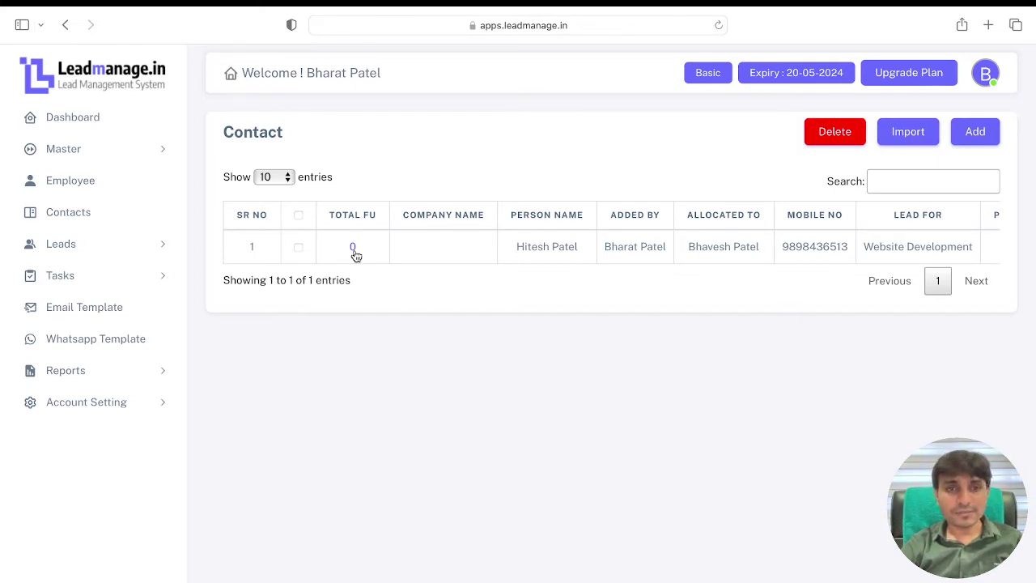
Step: Open the Add Follow Up form for the Website Development lead under Fresh Followup
left_click(353, 248)
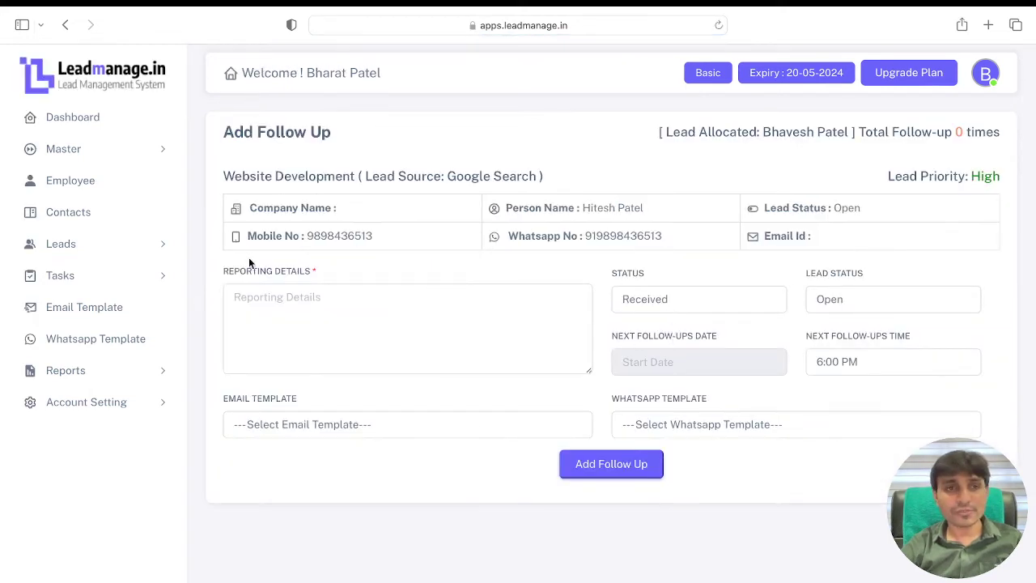
left_click(135, 247)
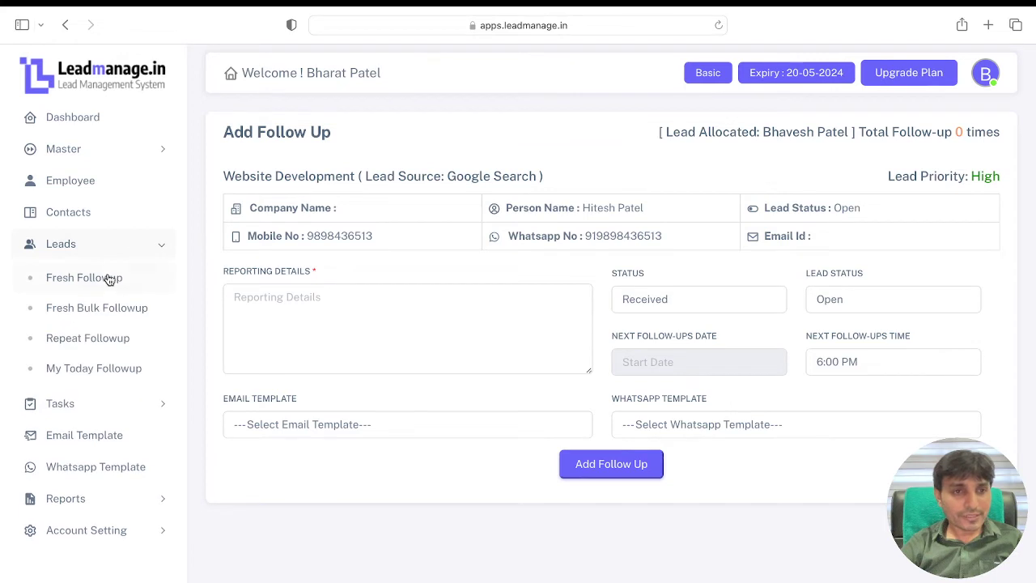
left_click(106, 280)
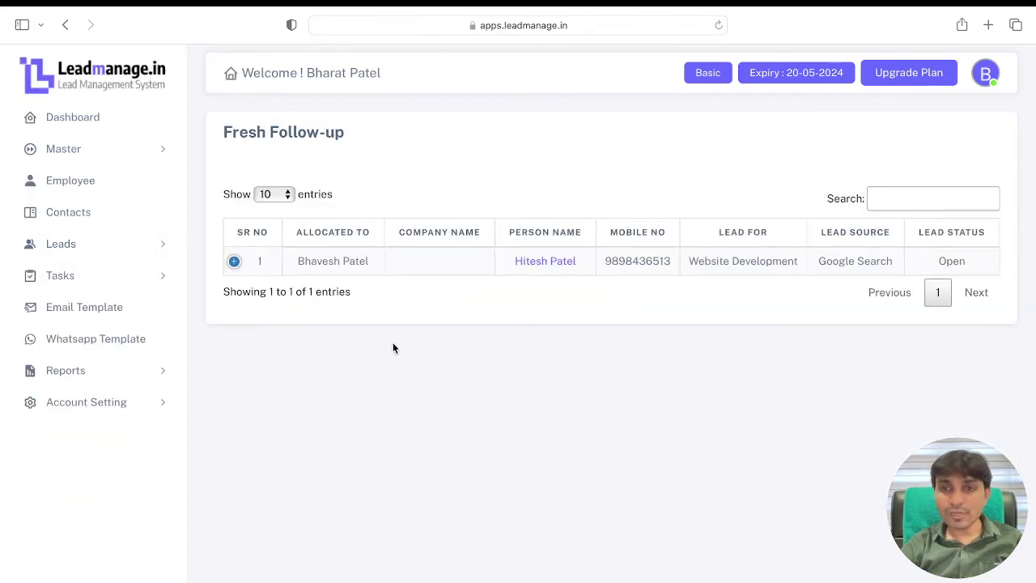
left_click(234, 260)
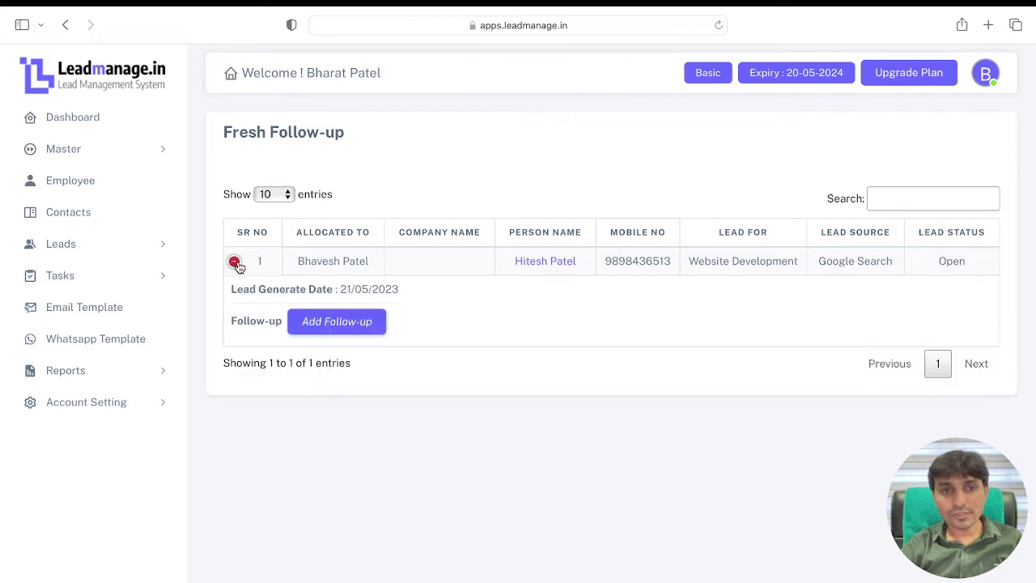
left_click(364, 322)
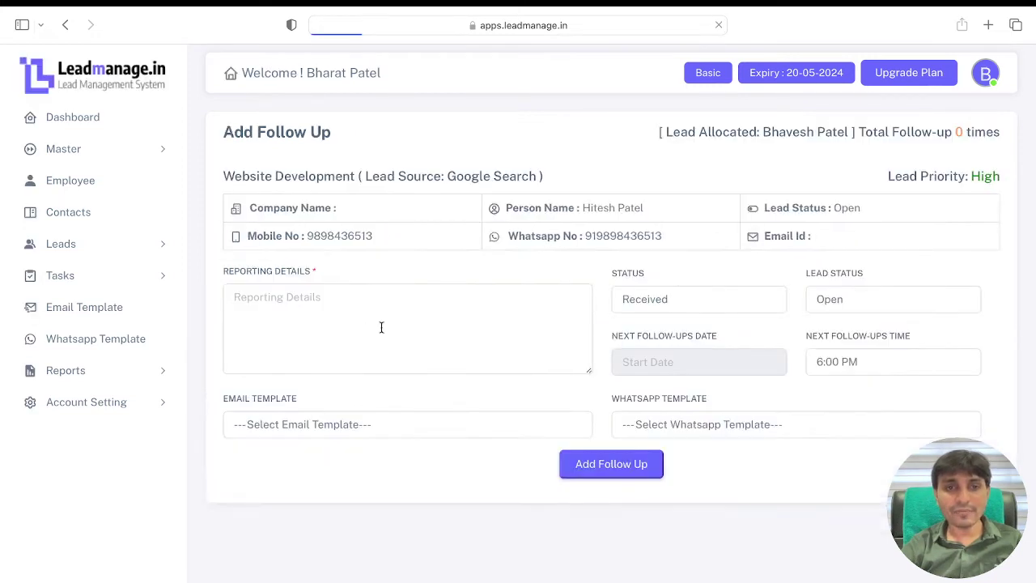
Step: Enter 'Call after two days' as reporting details and pick 23-05-2023 as the next date
left_click(404, 321)
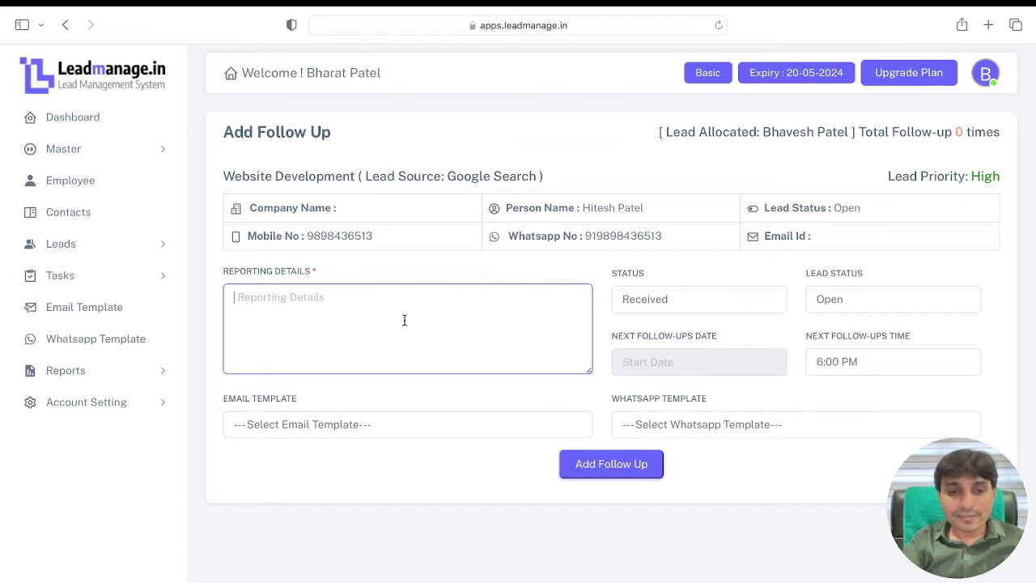
type("Call af")
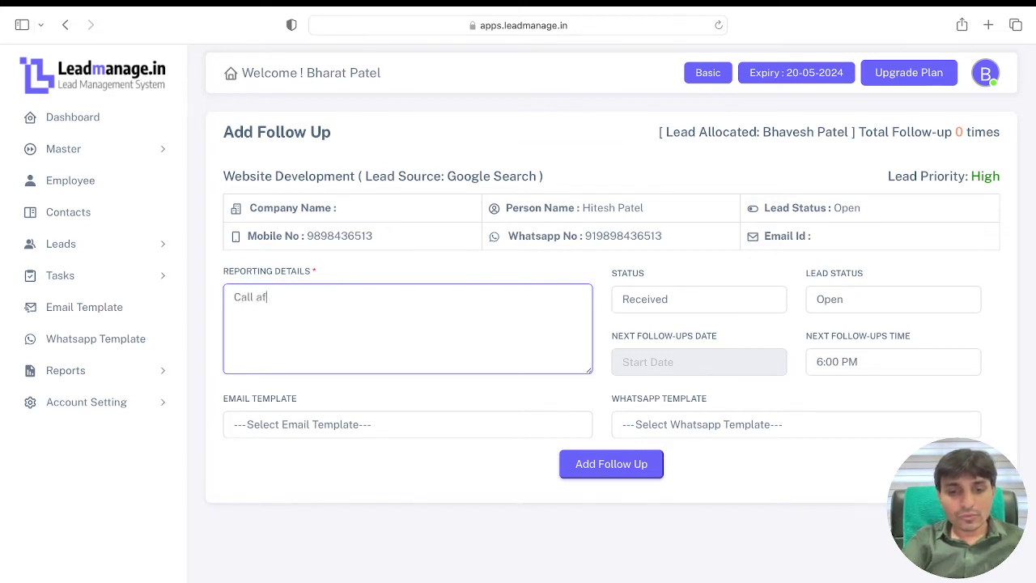
type("ter two d")
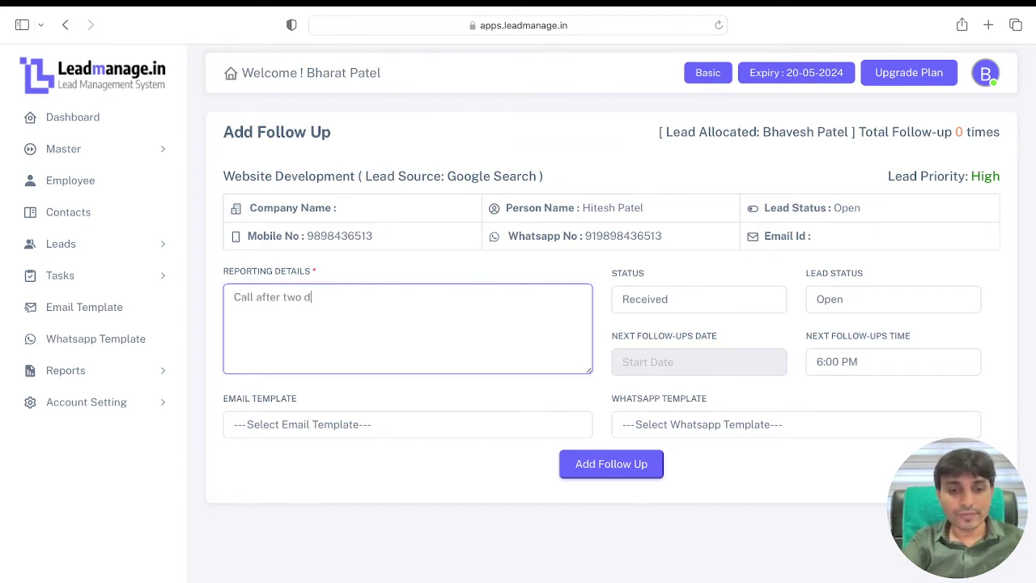
type("ays")
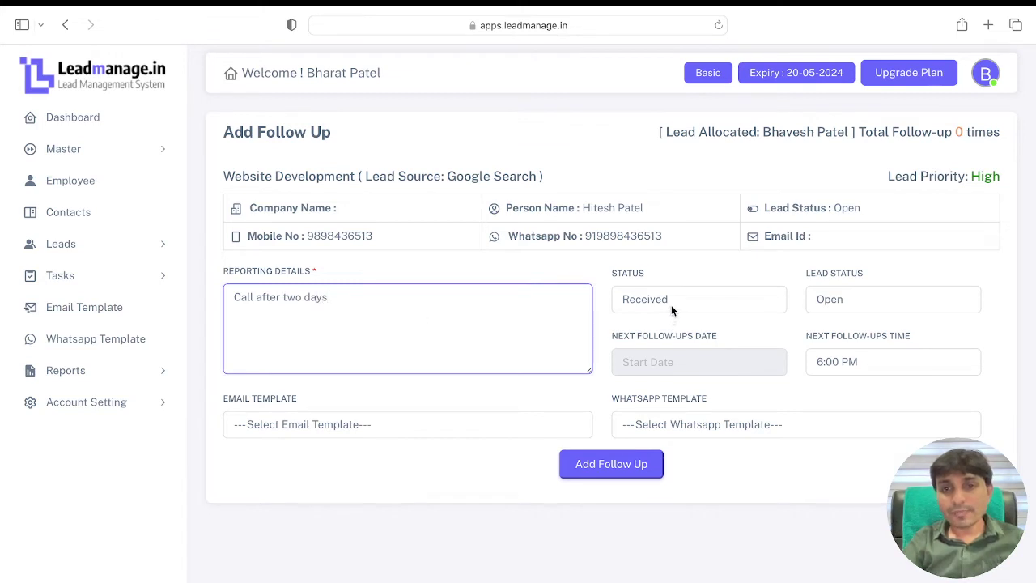
left_click(671, 304)
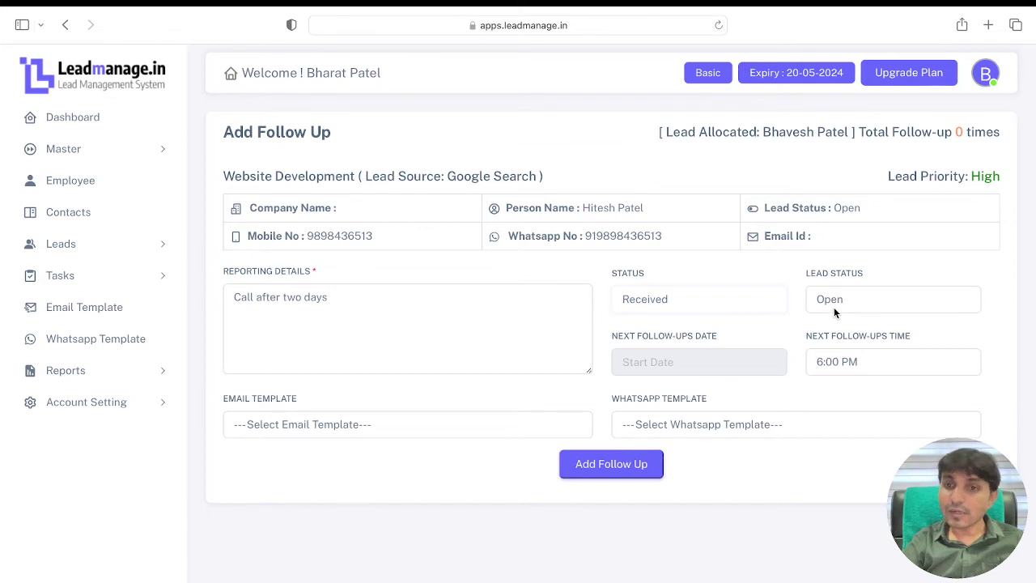
left_click(694, 369)
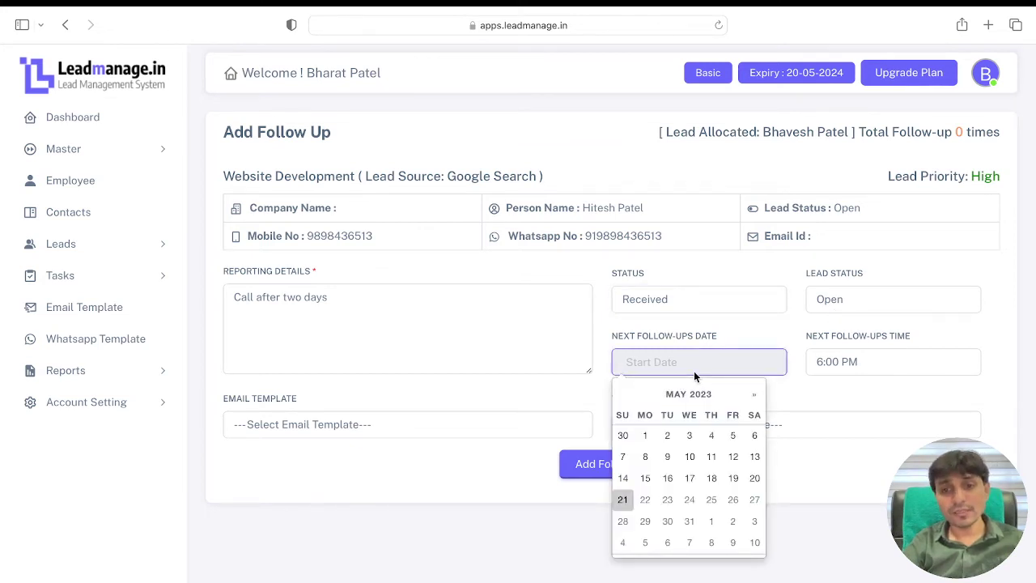
left_click(833, 395)
Step: Set the follow-up time to 11:00 AM and save the follow-up
left_click(849, 363)
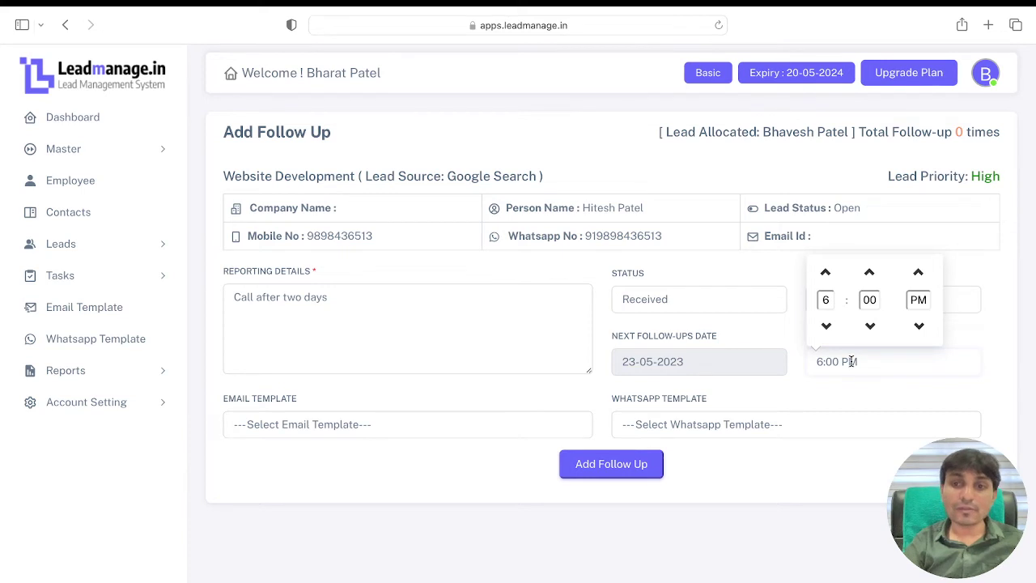
left_click(827, 326)
left_click(826, 326)
left_click(826, 327)
left_click(827, 274)
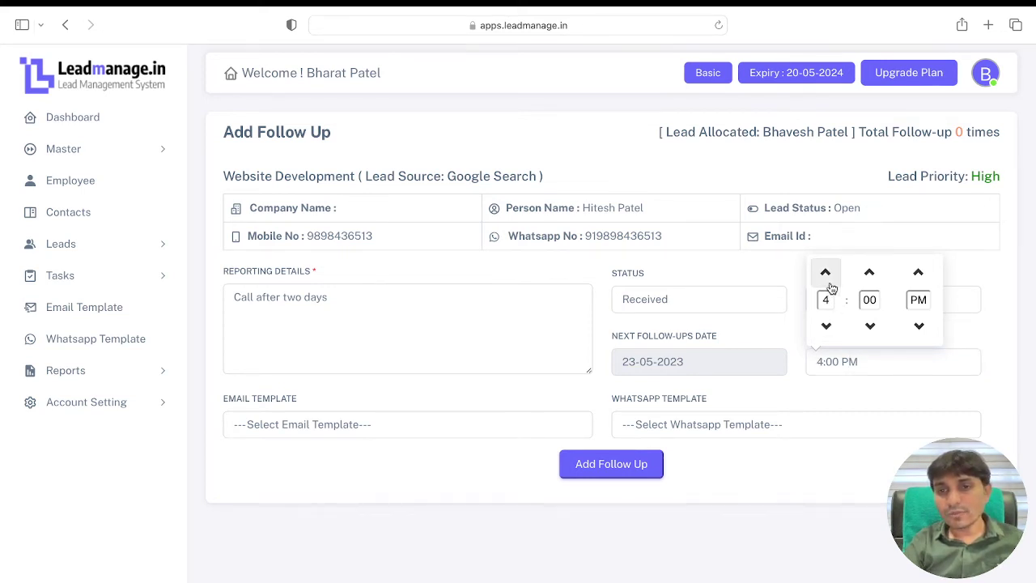
left_click(827, 300)
type("11")
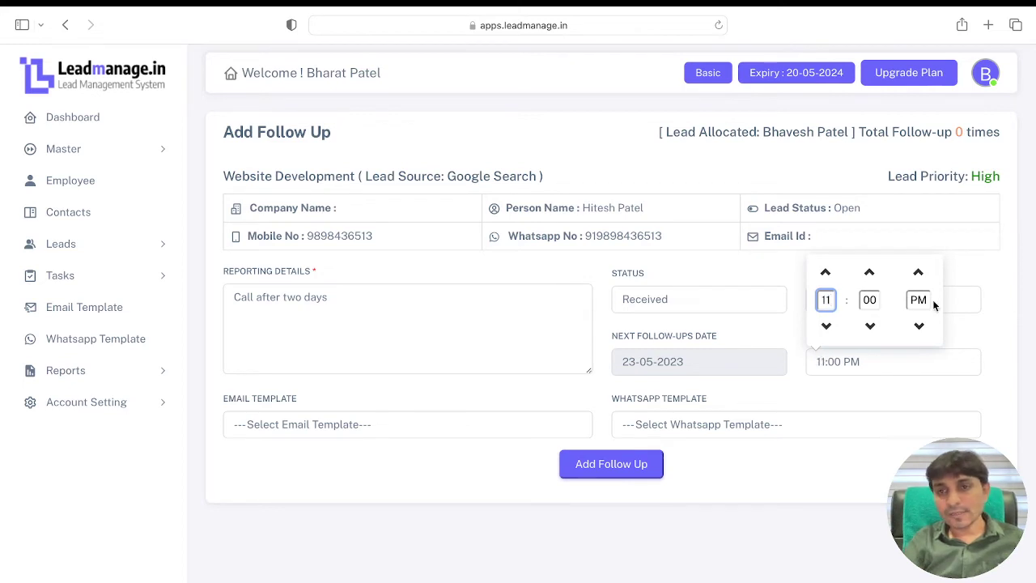
left_click(925, 300)
type("AM")
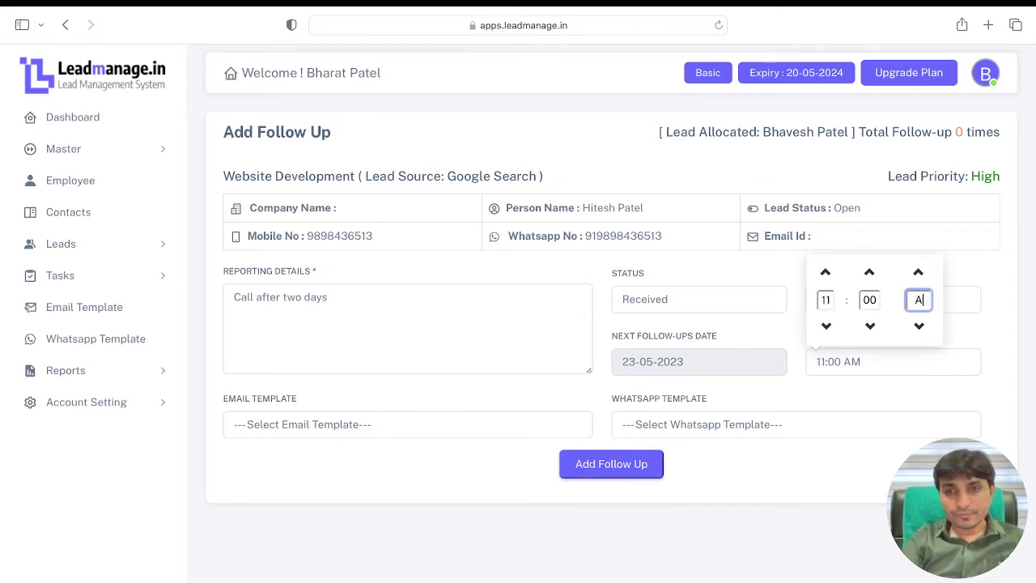
left_click(921, 325)
left_click(921, 326)
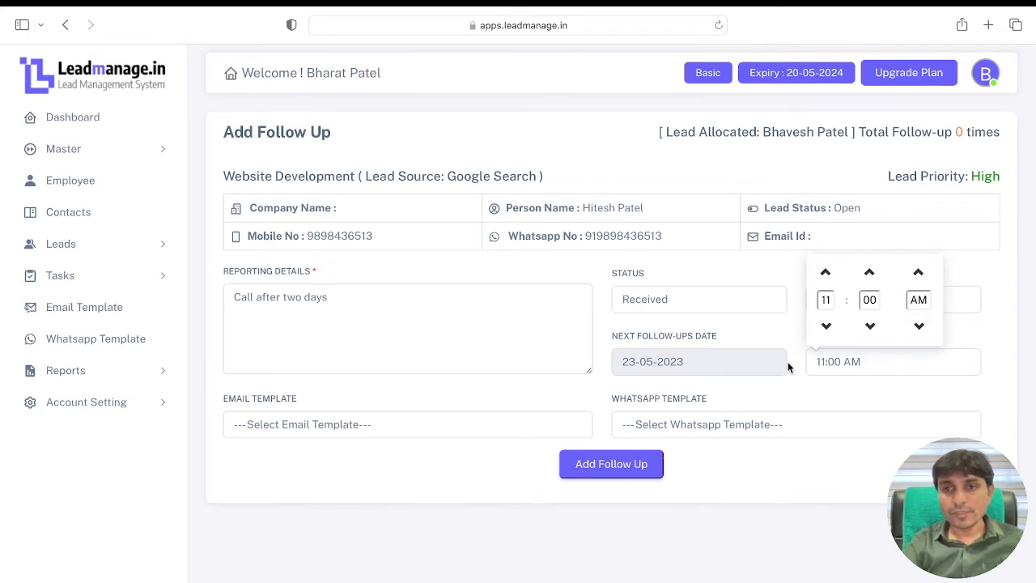
left_click(752, 387)
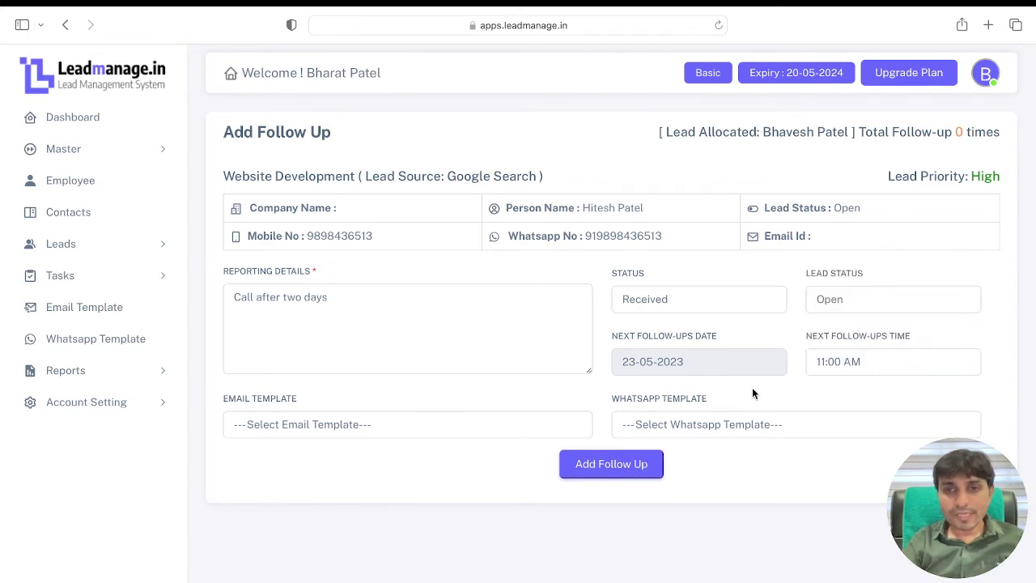
left_click(629, 468)
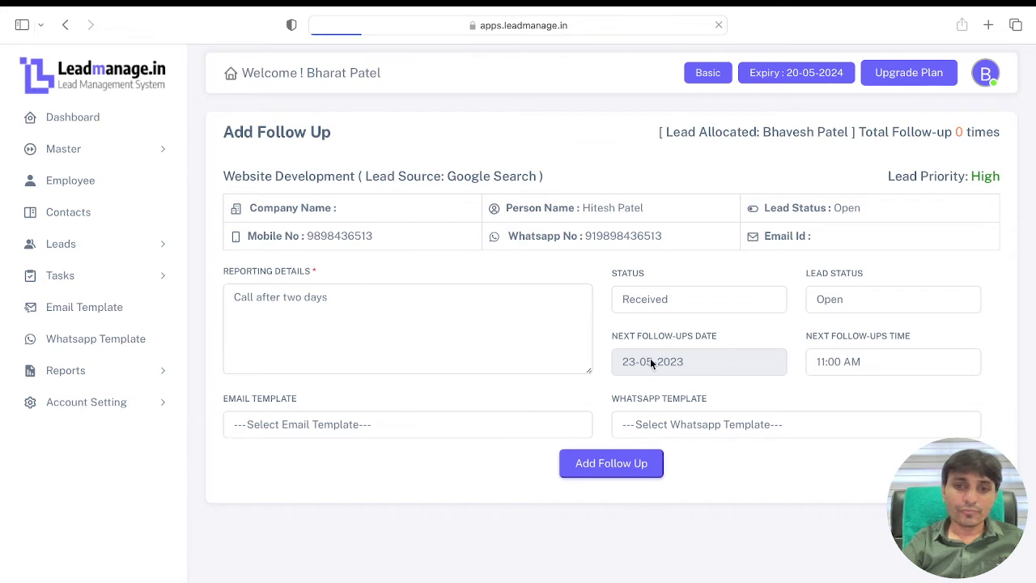
Step: Check the scheduled follow-up under Repeat Followup, then return to the dashboard
left_click(125, 255)
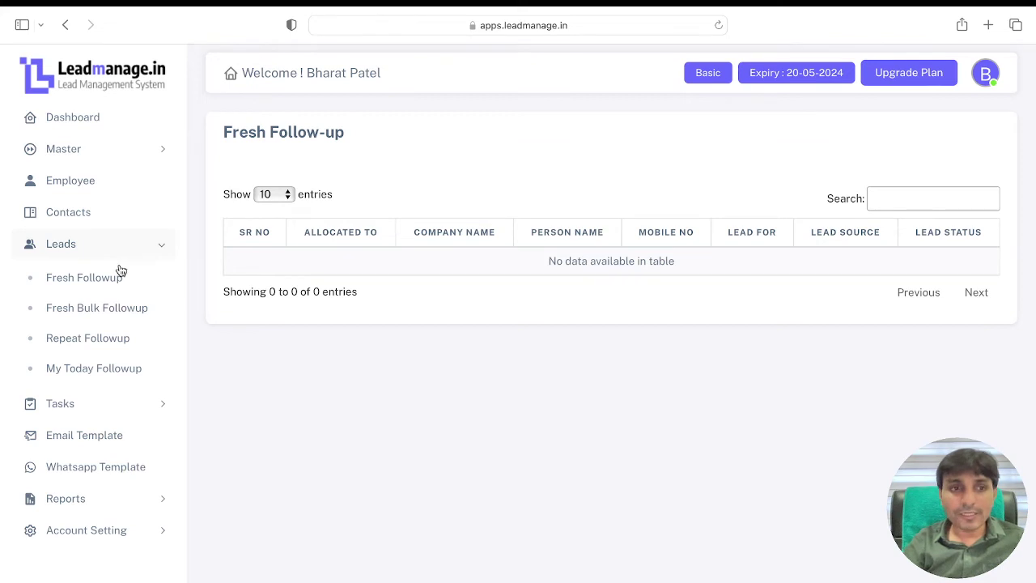
left_click(106, 339)
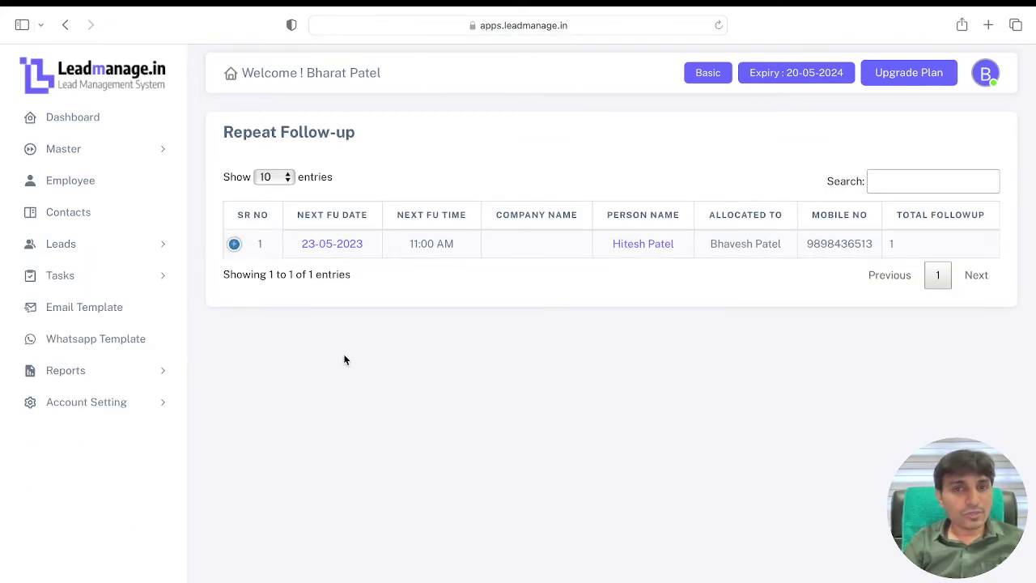
left_click(97, 121)
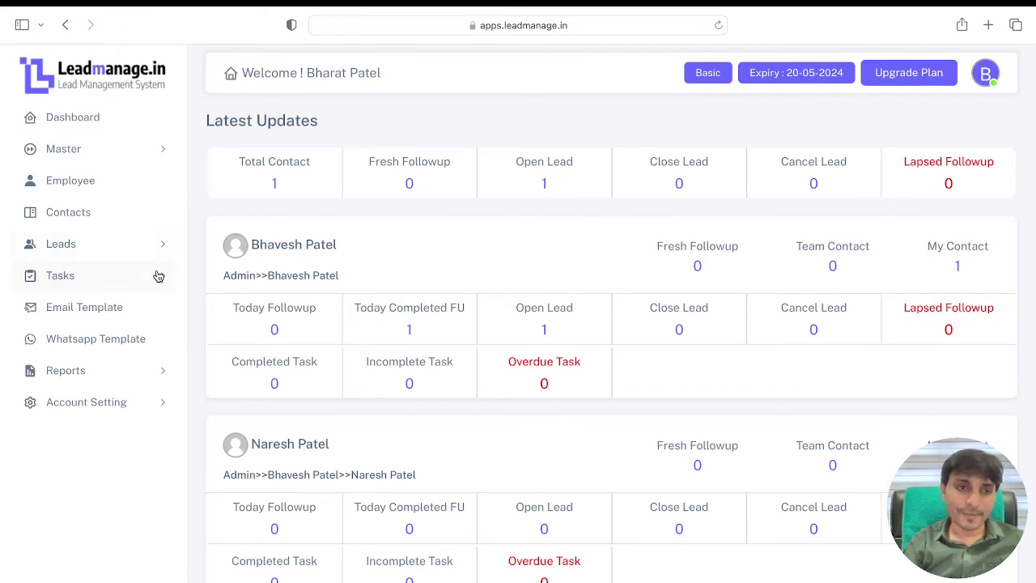
Step: Expand the Website Development lead under Repeat Followup and open its Add Follow Up form
left_click(147, 250)
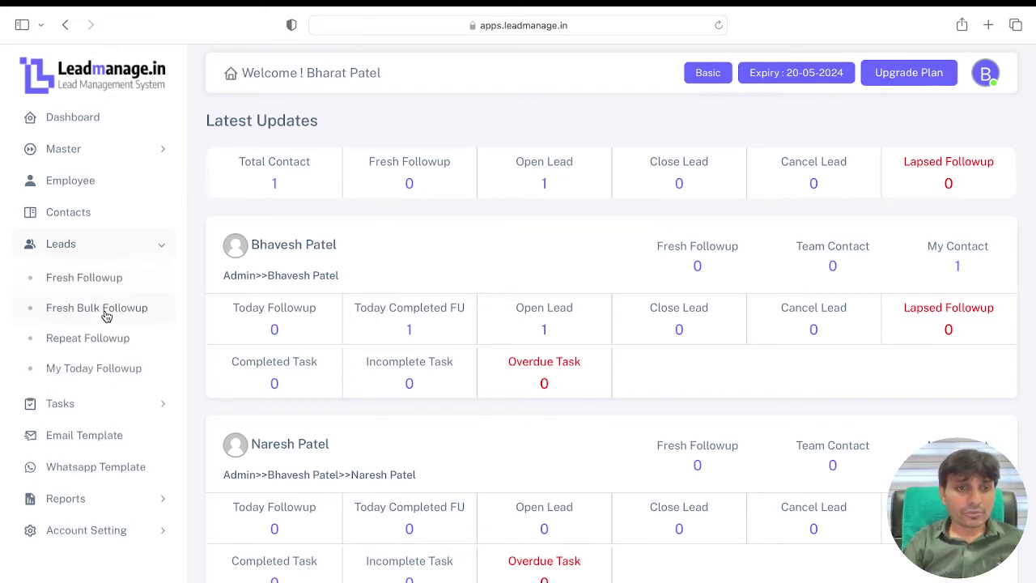
left_click(104, 339)
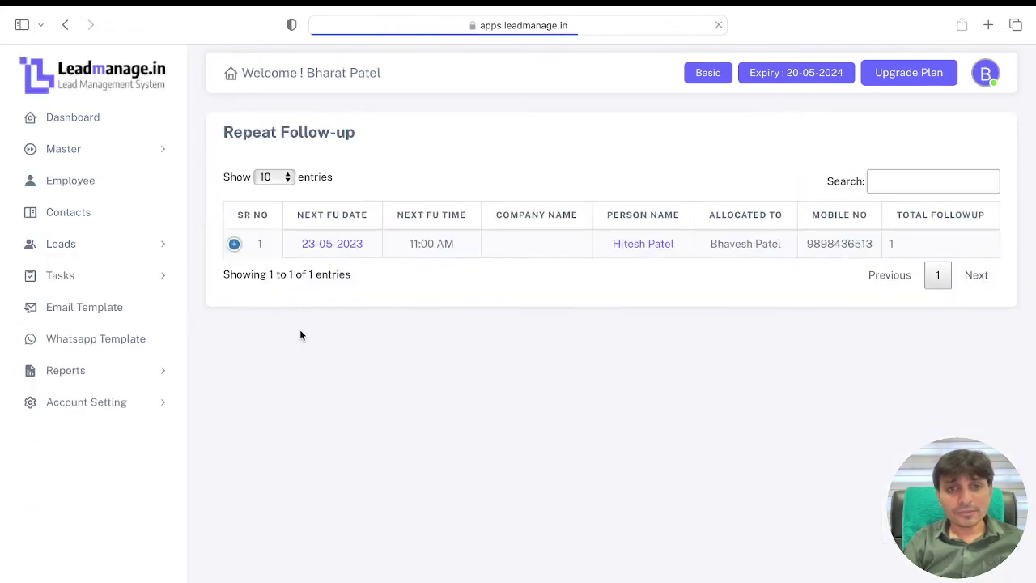
left_click(234, 245)
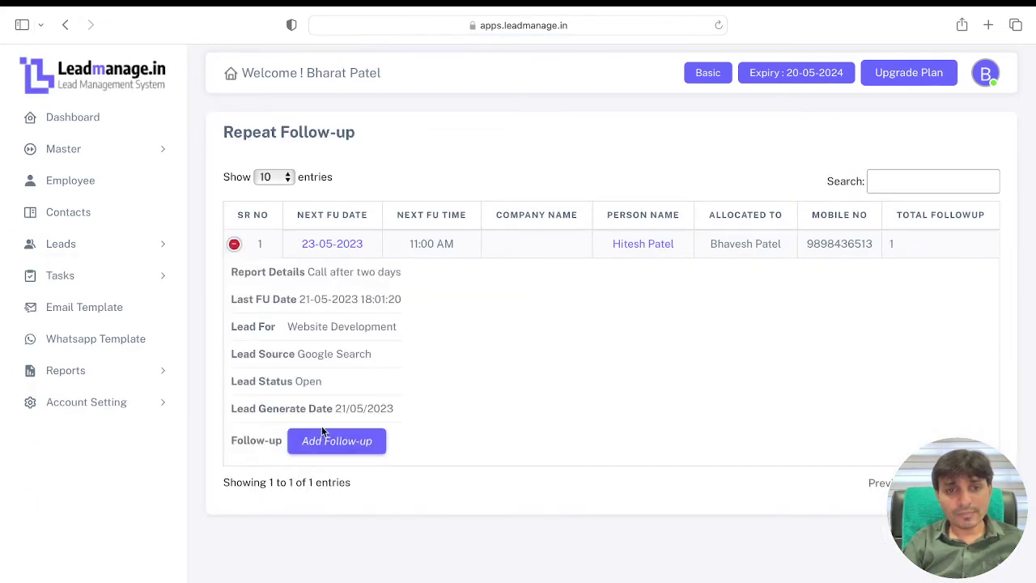
left_click(336, 440)
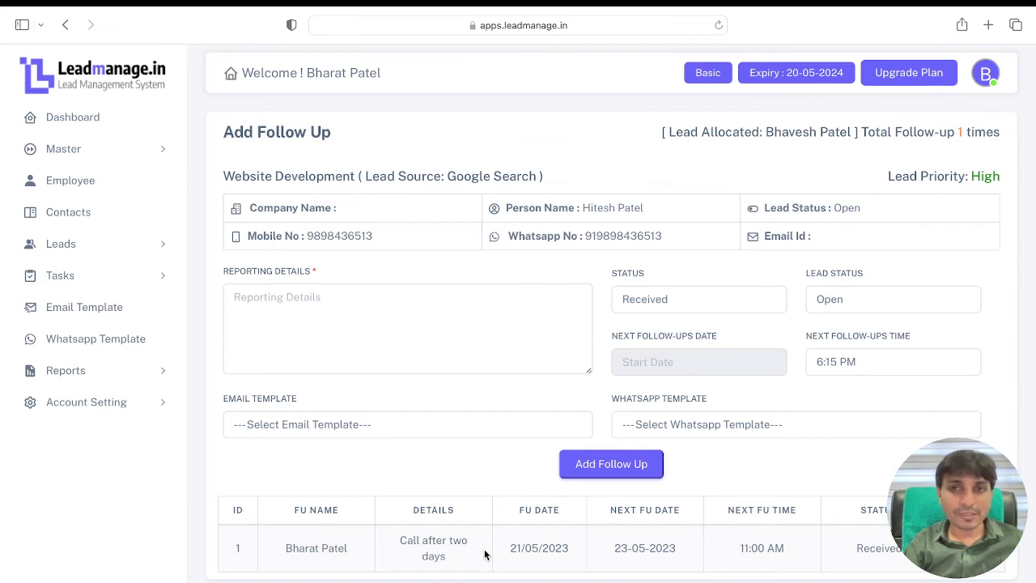
Step: Leave the follow-up form unsaved and go back to the dashboard overview
left_click(356, 341)
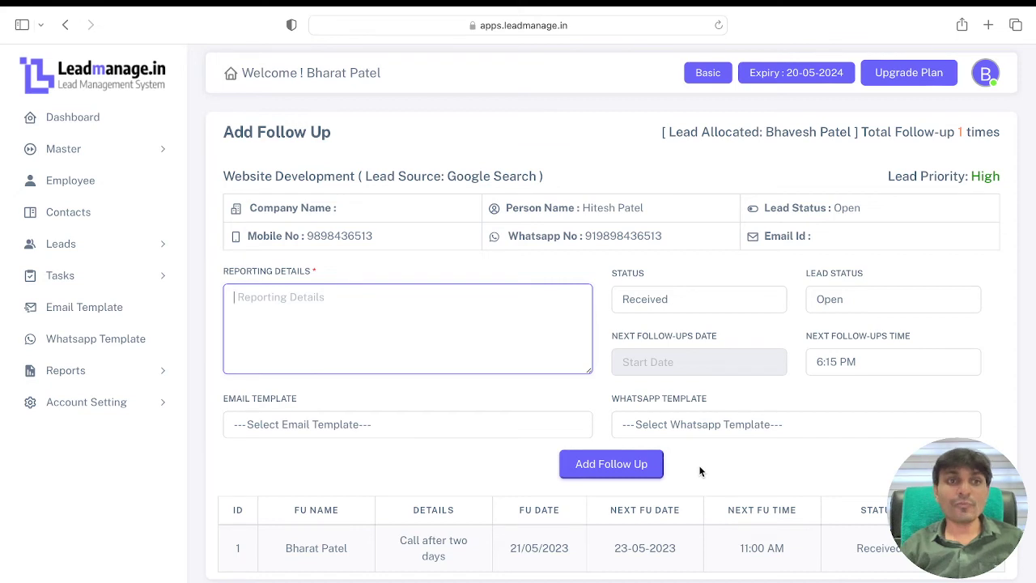
left_click(74, 121)
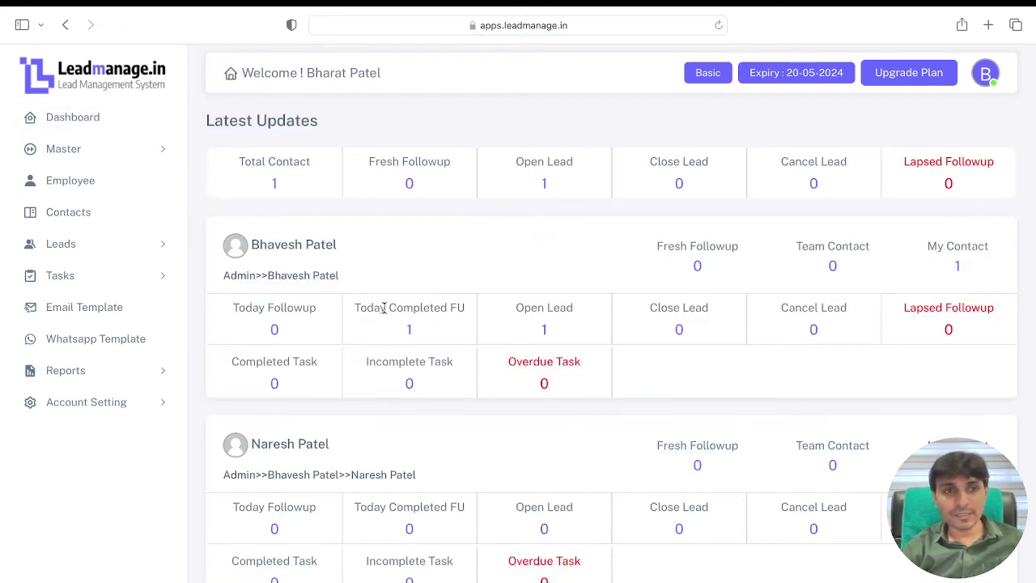
left_click(127, 283)
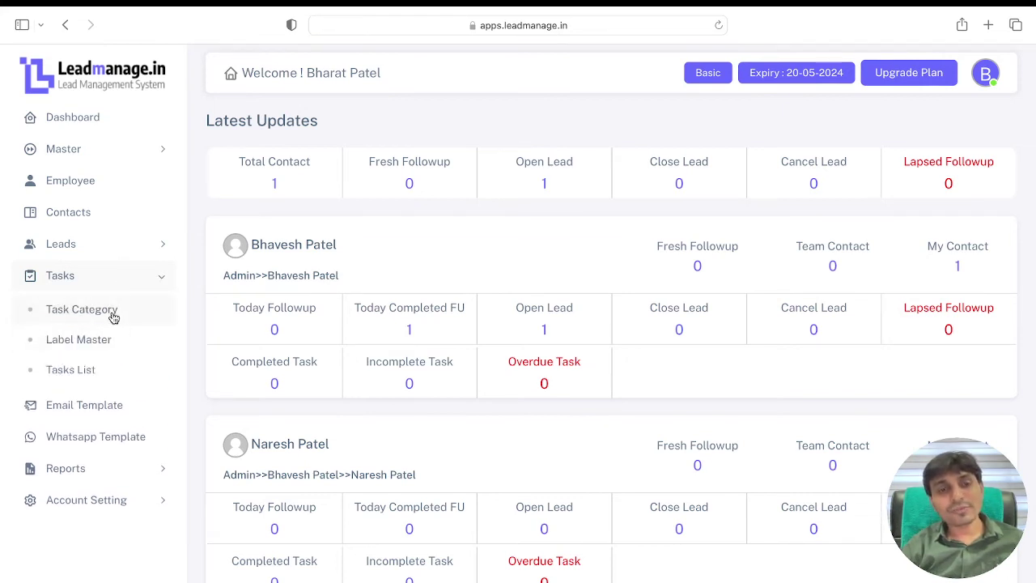
Step: Add an active task category named 'Prepare Report' in Task Category
left_click(93, 370)
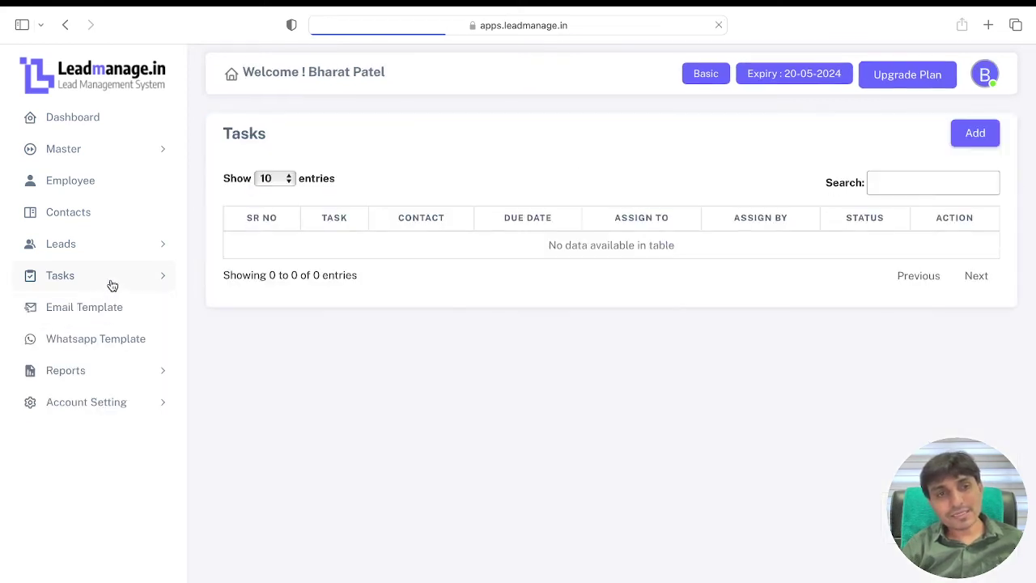
left_click(108, 284)
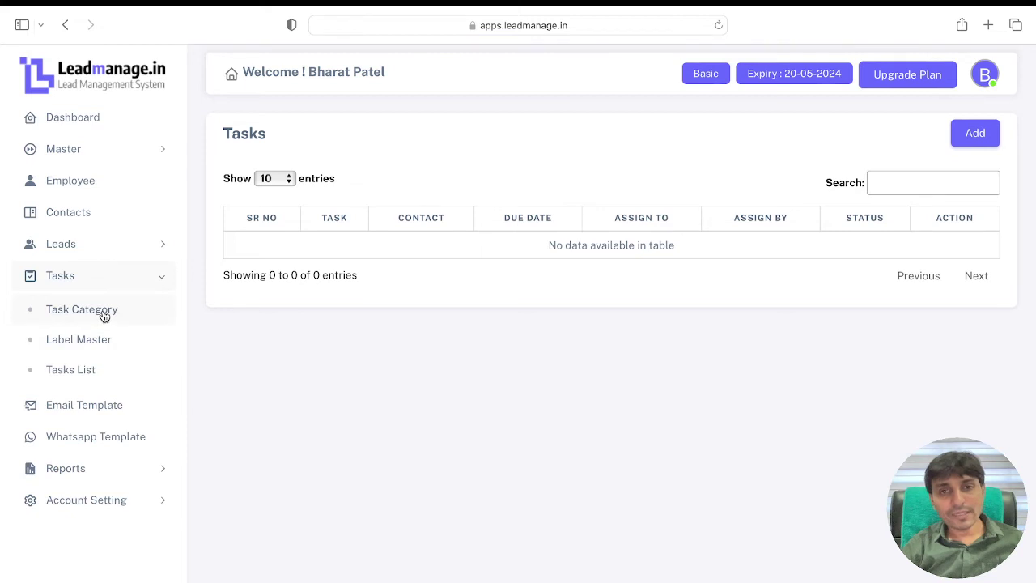
left_click(103, 312)
left_click(974, 137)
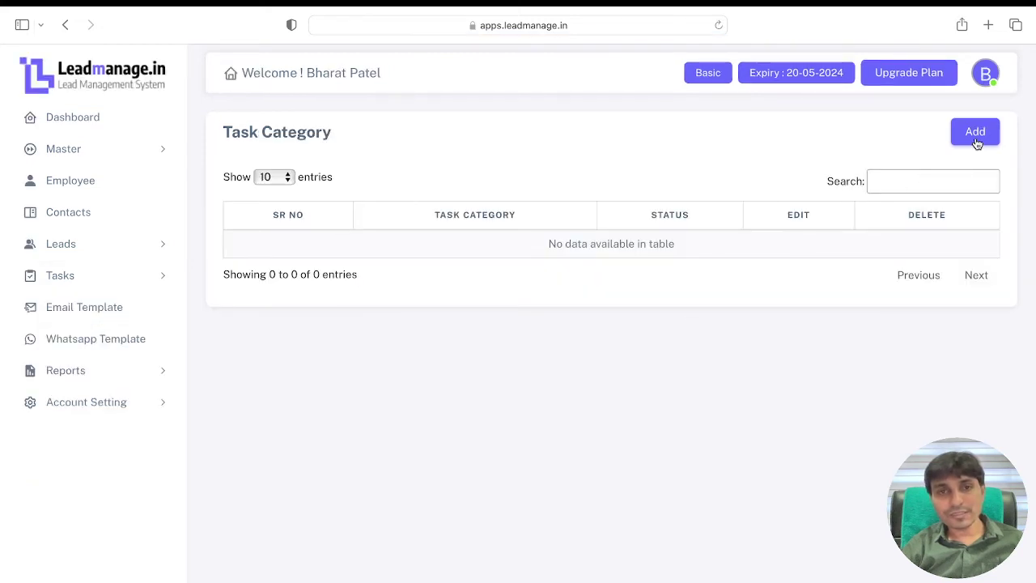
left_click(374, 234)
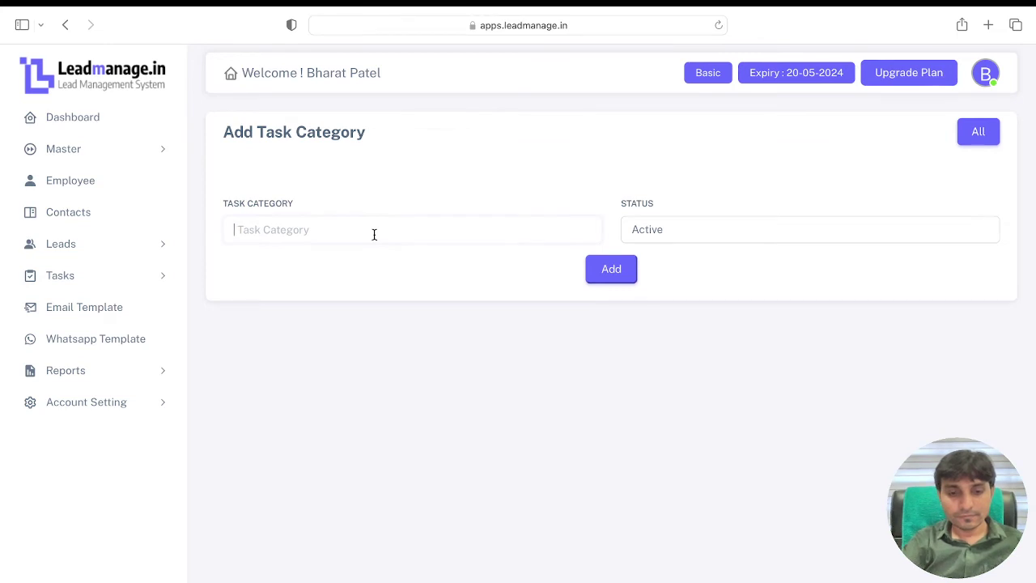
type("P")
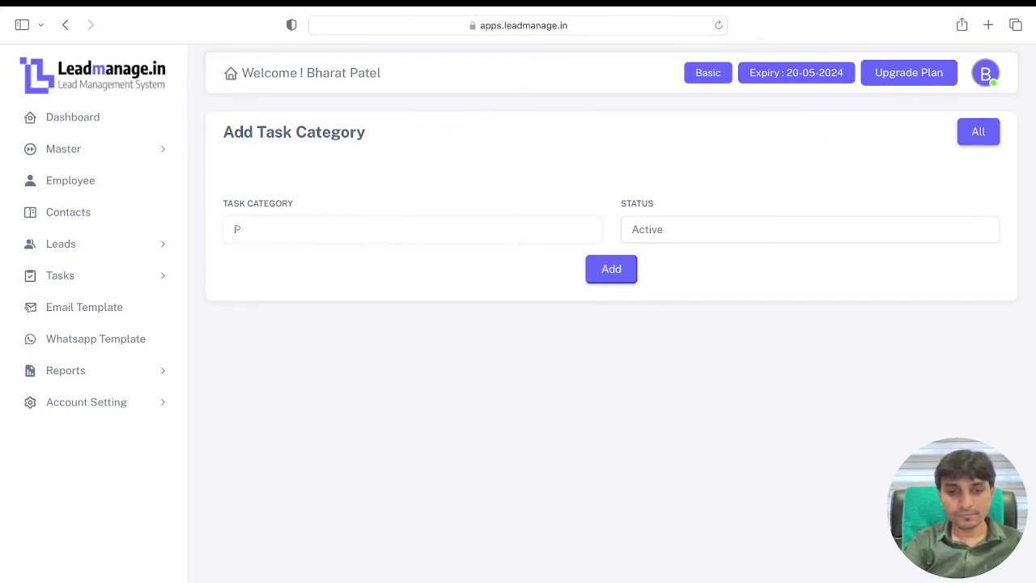
type("repare")
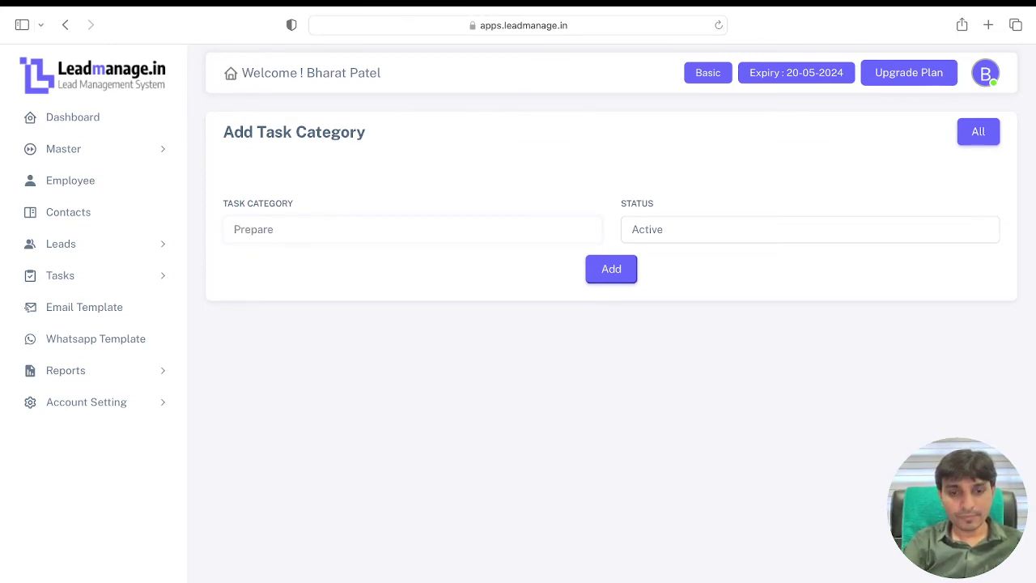
type(" Report")
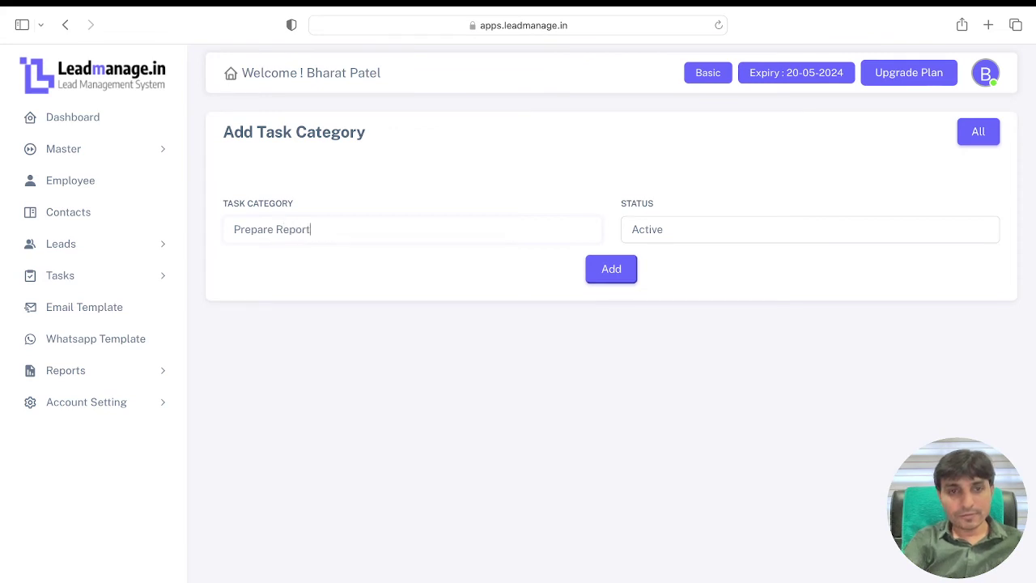
left_click(627, 285)
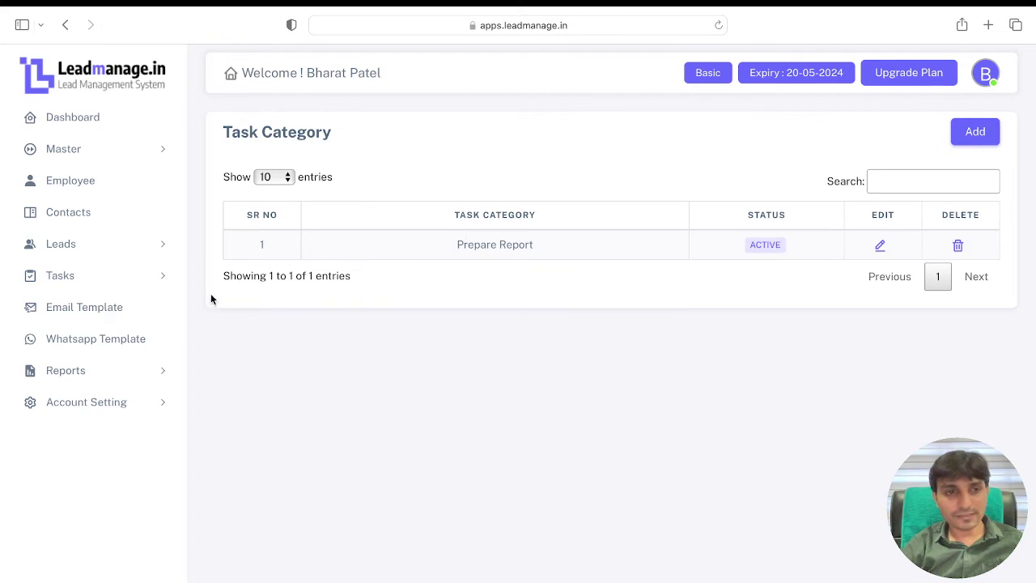
left_click(133, 280)
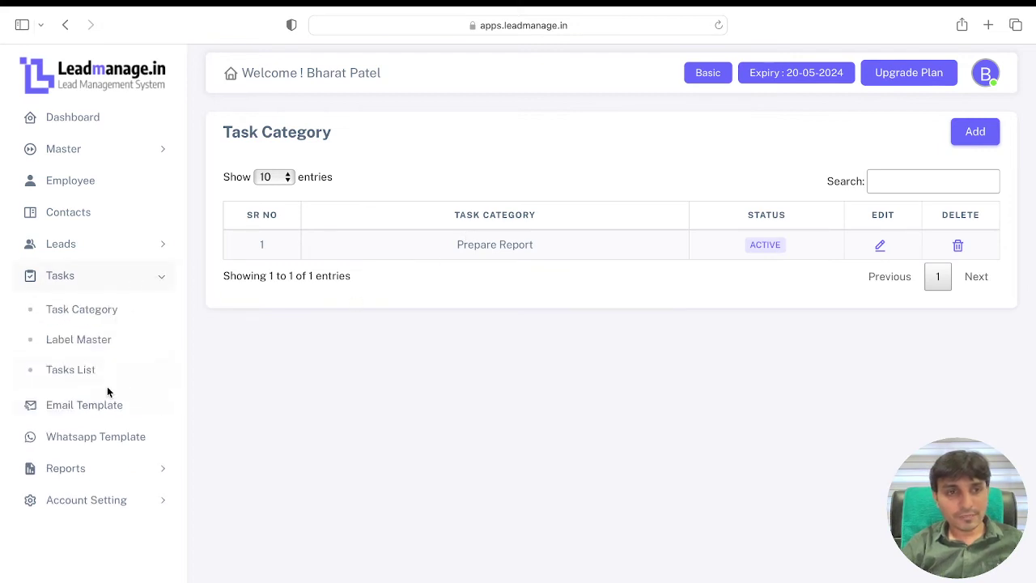
Step: Add an active task label named 'Reporting' in Label Master, then bring up the Tasks List
left_click(91, 344)
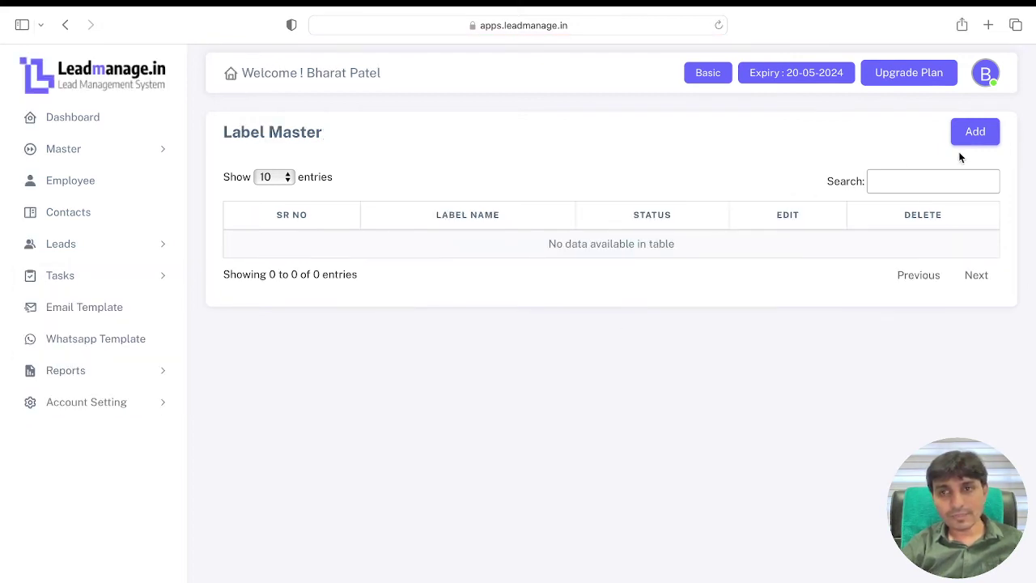
left_click(973, 134)
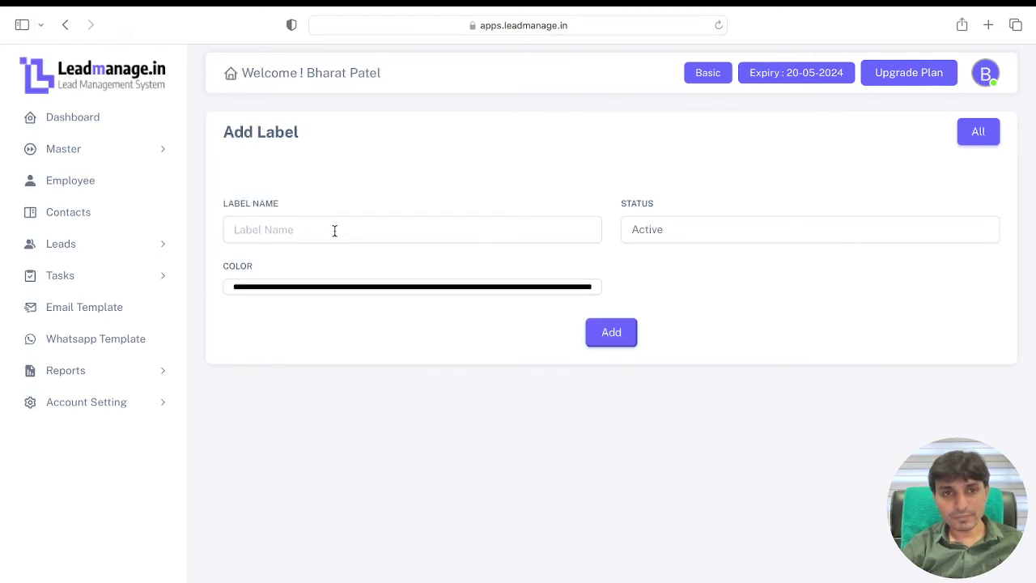
left_click(335, 230)
type("Reporting")
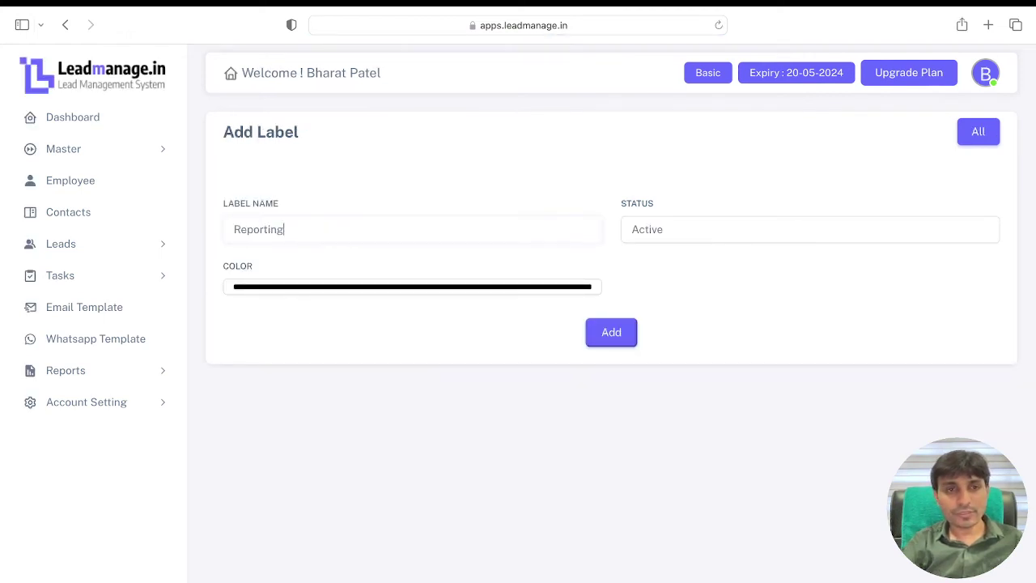
left_click(612, 331)
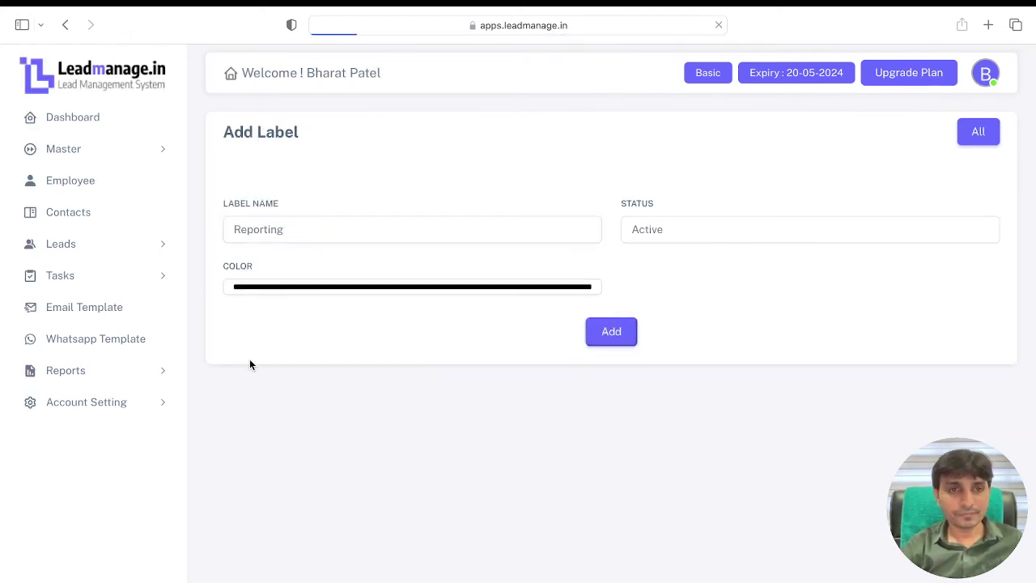
left_click(107, 281)
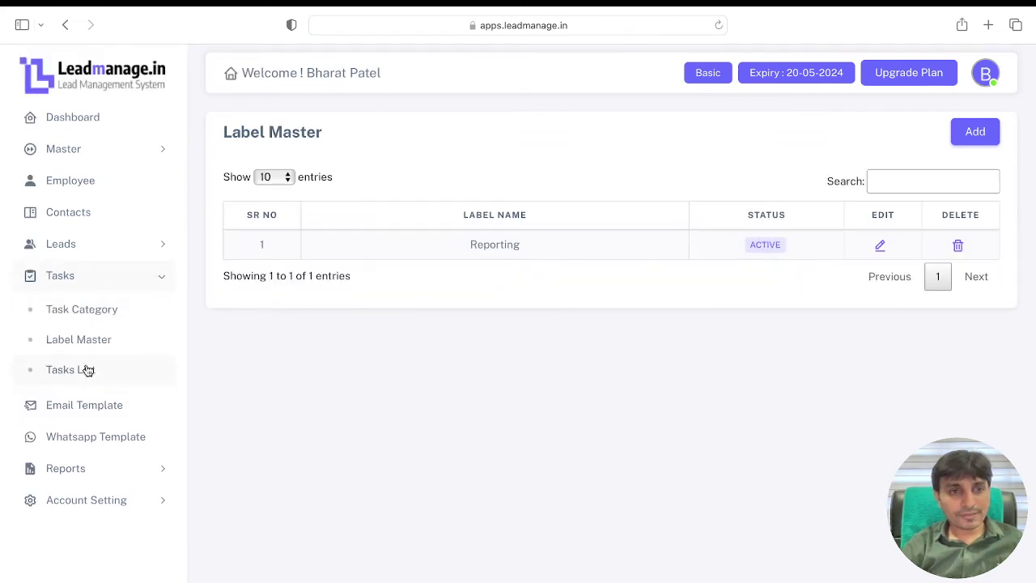
left_click(84, 370)
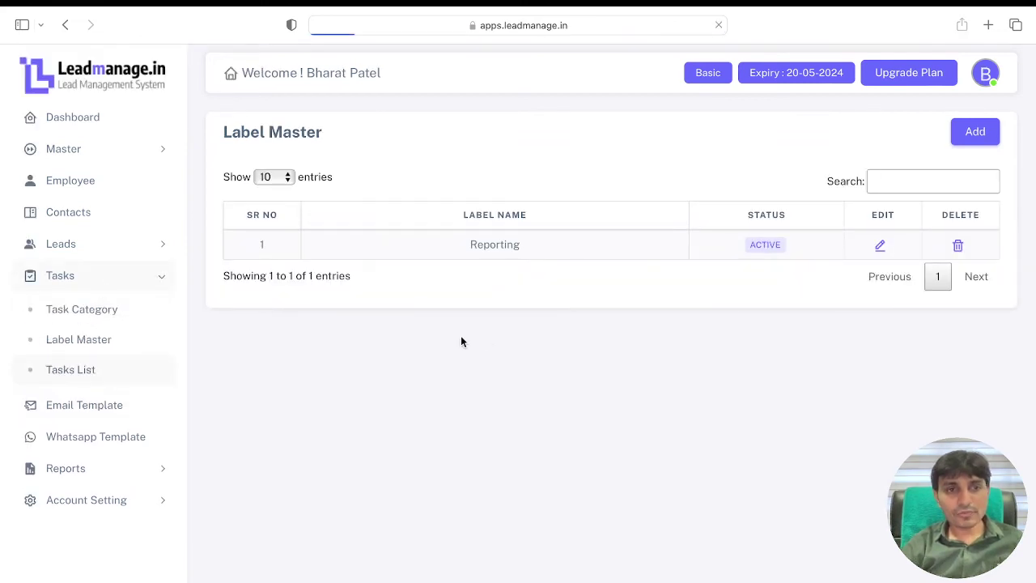
Step: Start a new task titled 'Prepare the report for april month lead'
left_click(978, 142)
left_click(400, 229)
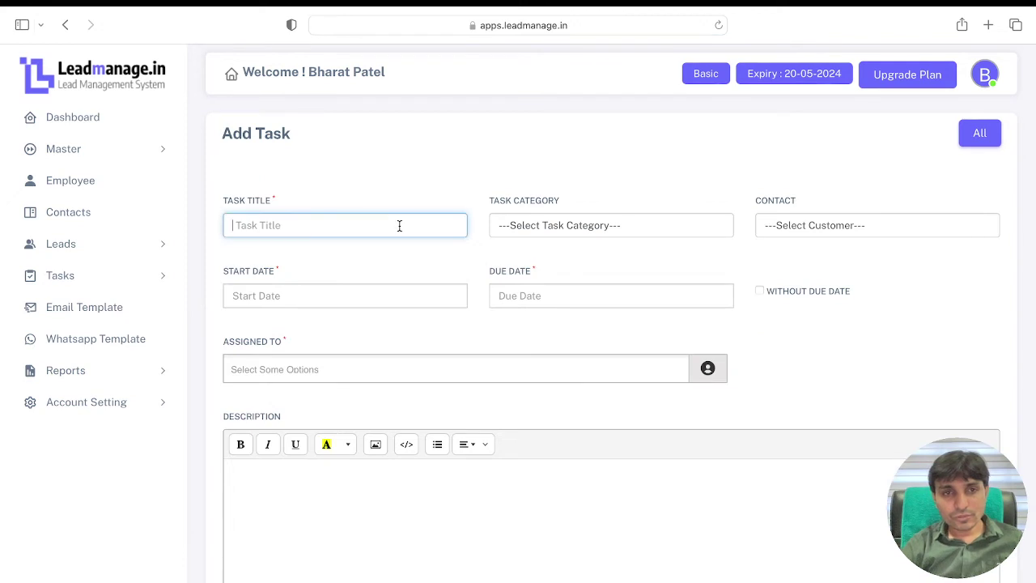
type("Prepa")
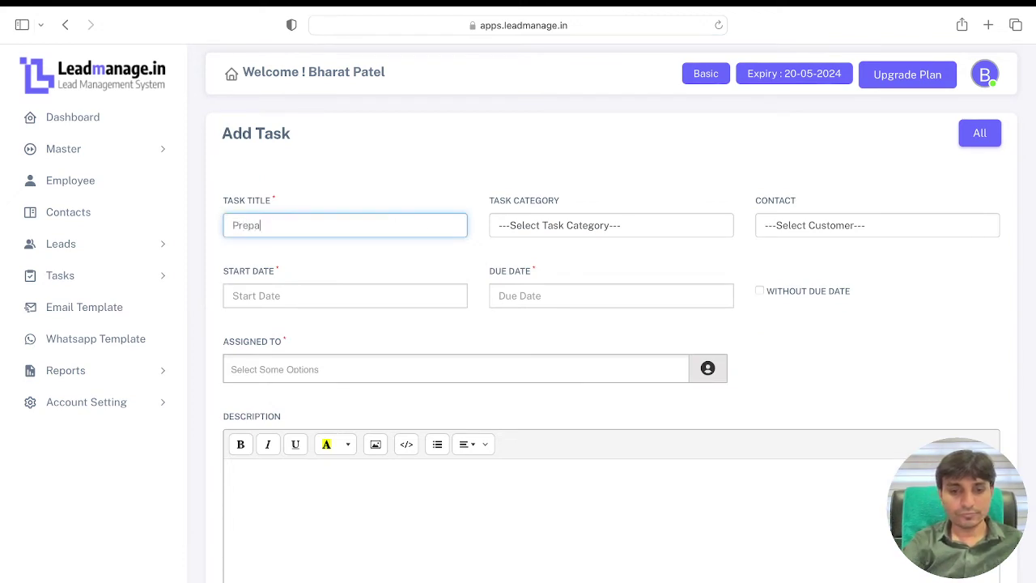
type("re the re")
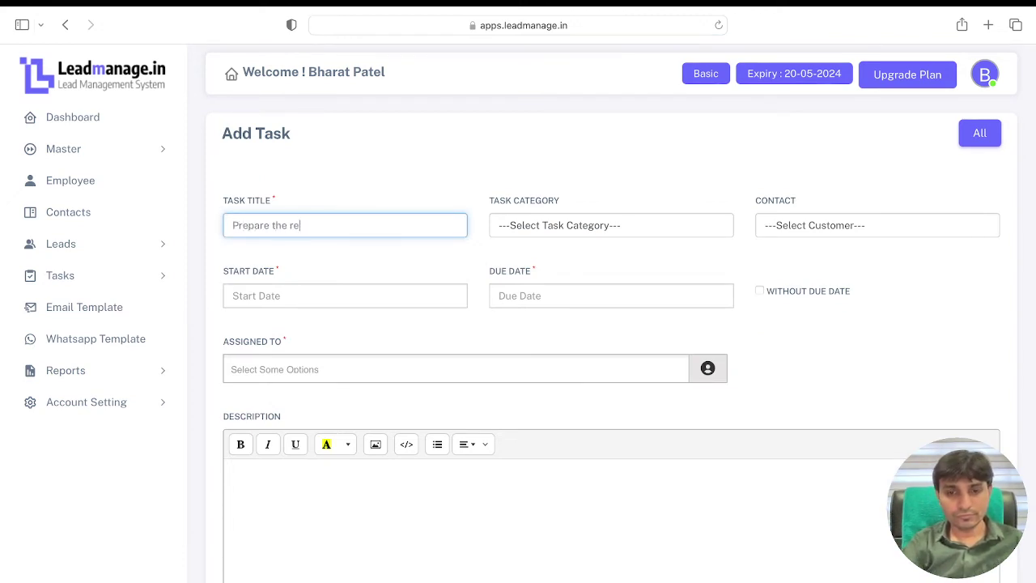
type("port for ")
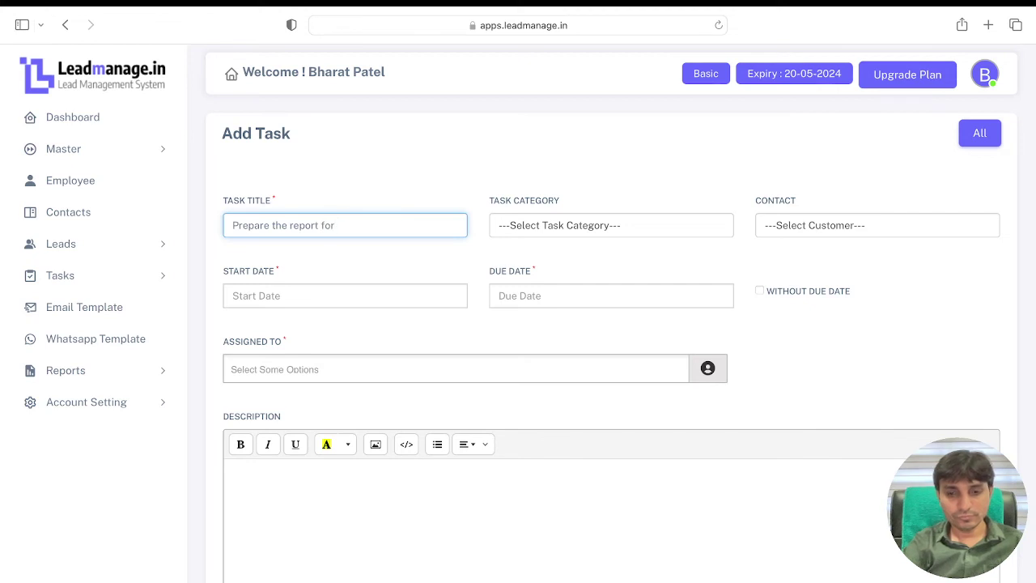
type("apr")
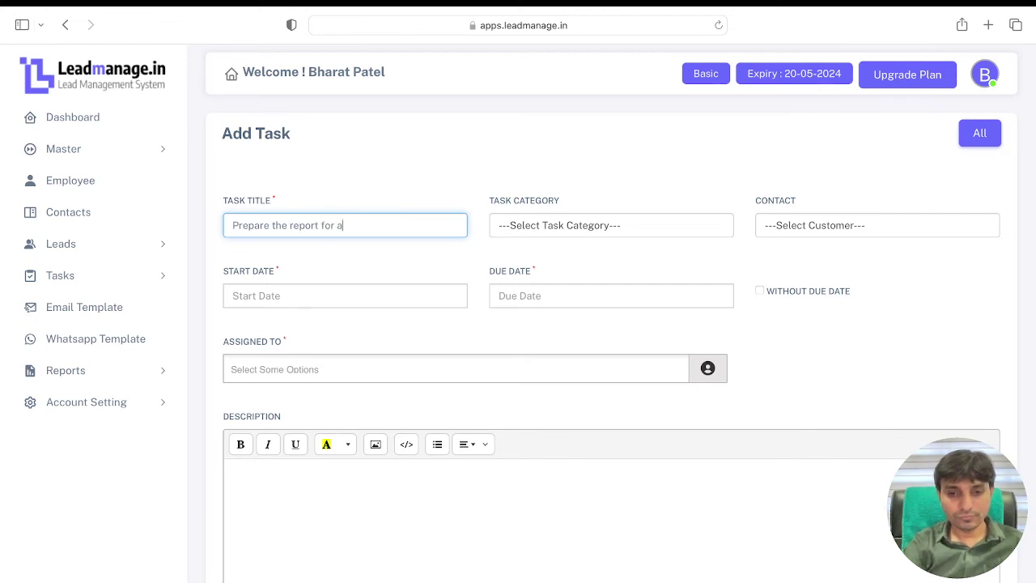
key("BackSpace")
key("BackSpace")
key("BackSpace")
type("april")
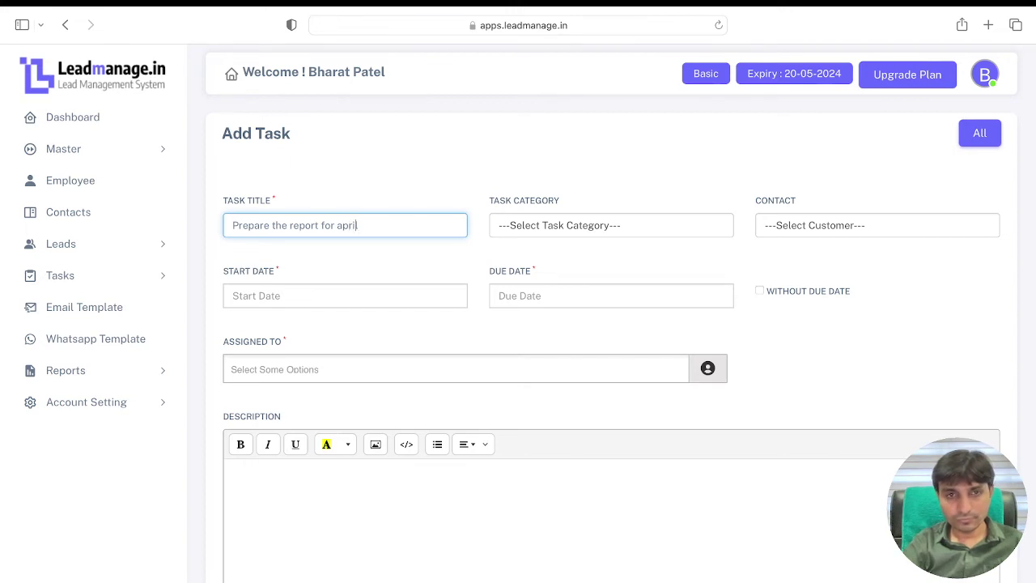
type(" month l")
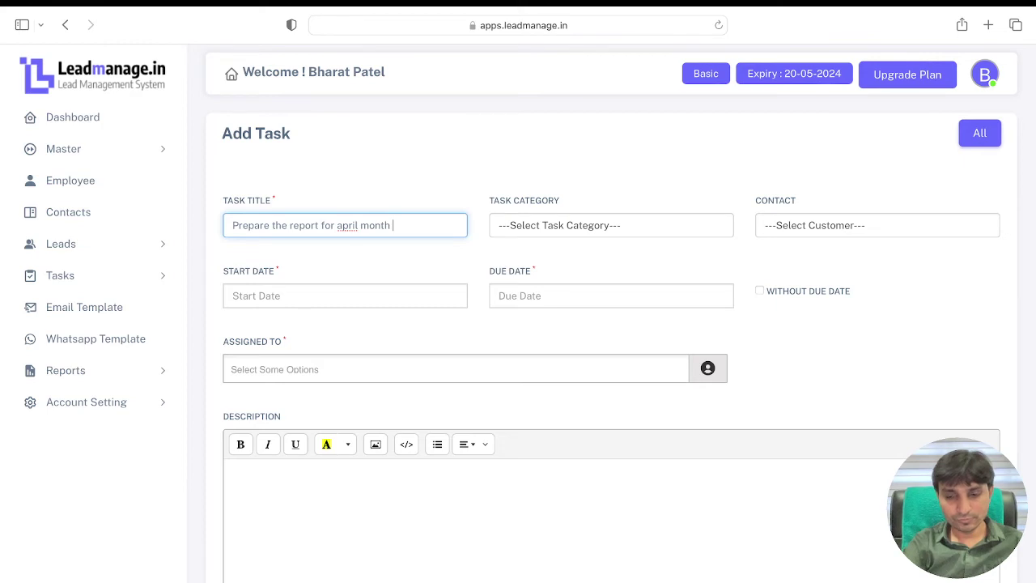
type("ead")
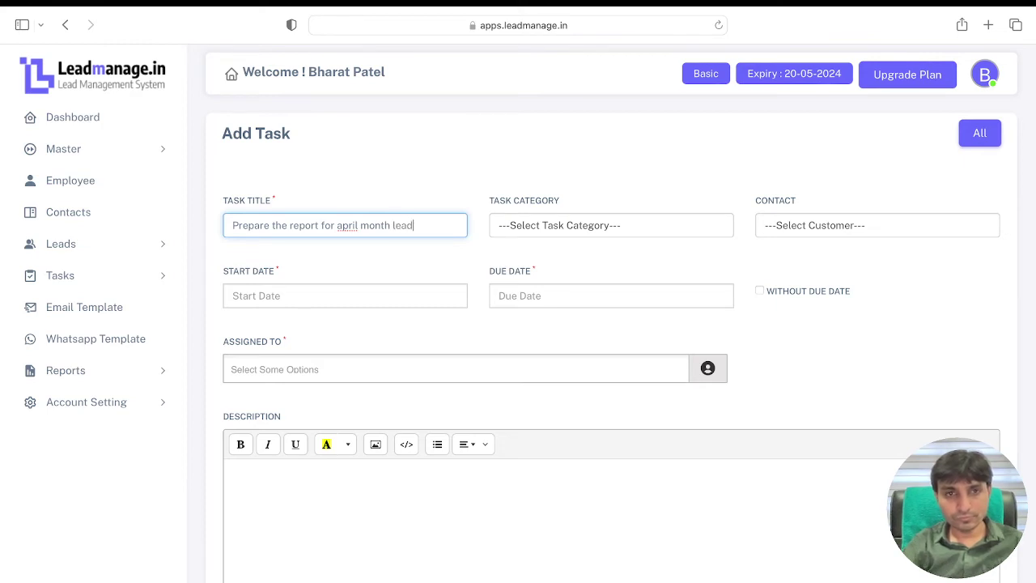
Step: Capitalise 'april' to 'April' in the task title
double_click(349, 225)
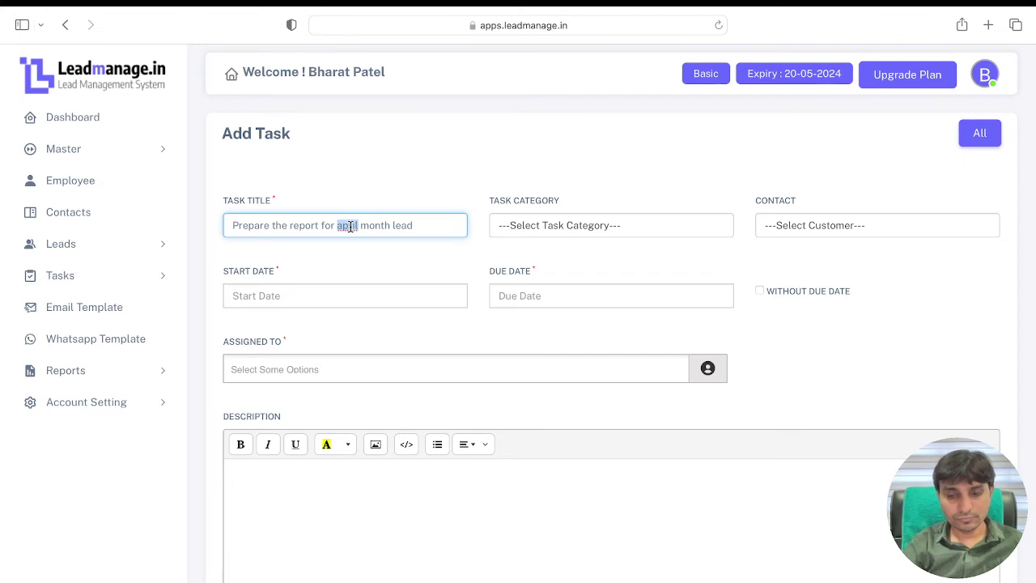
key("Left")
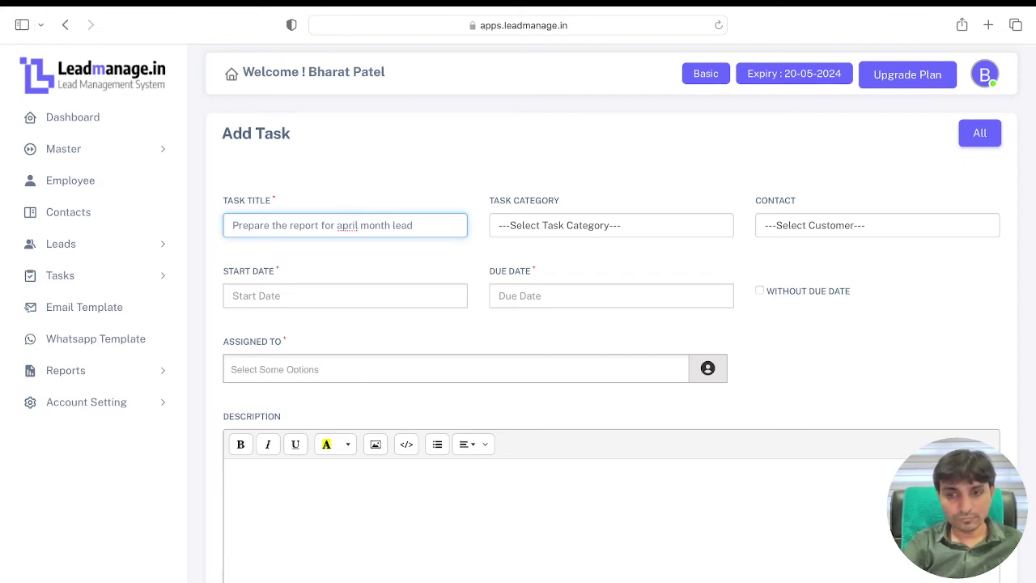
key("BackSpace")
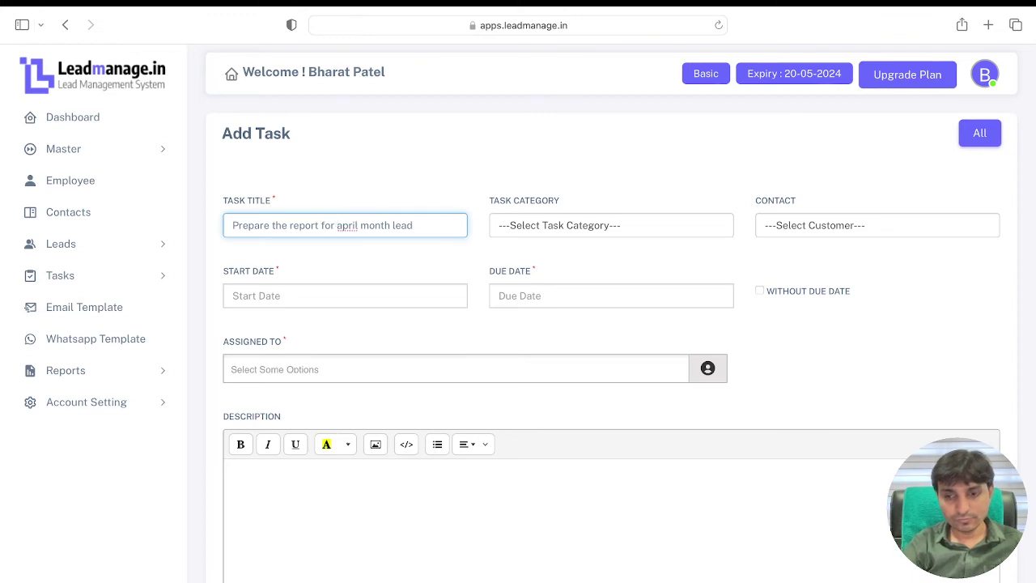
key("Delete")
type("A")
Step: Insert 'close' before 'lead' so the title reads 'Prepare the report for April month close lead'
left_click(453, 260)
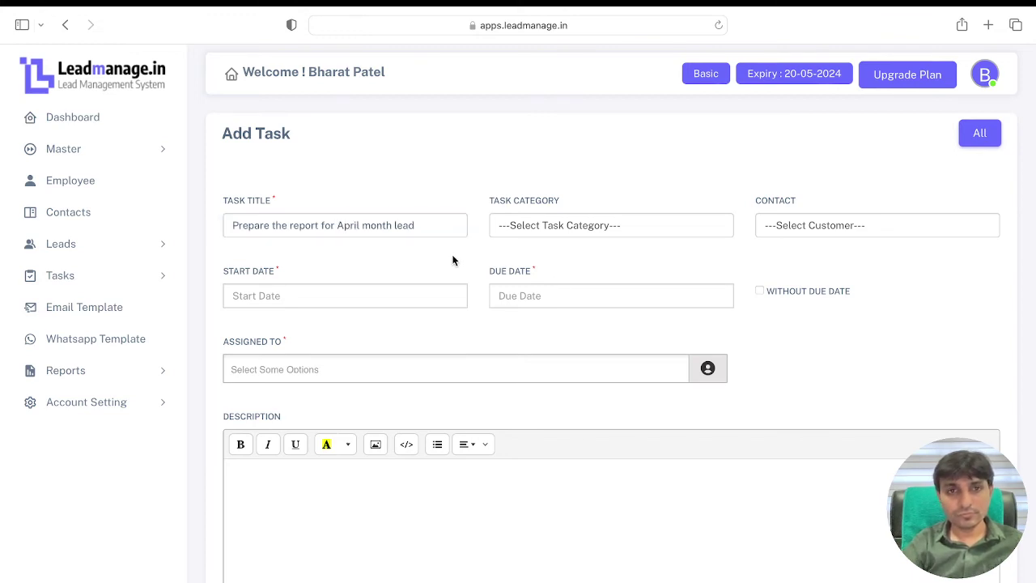
left_click(434, 229)
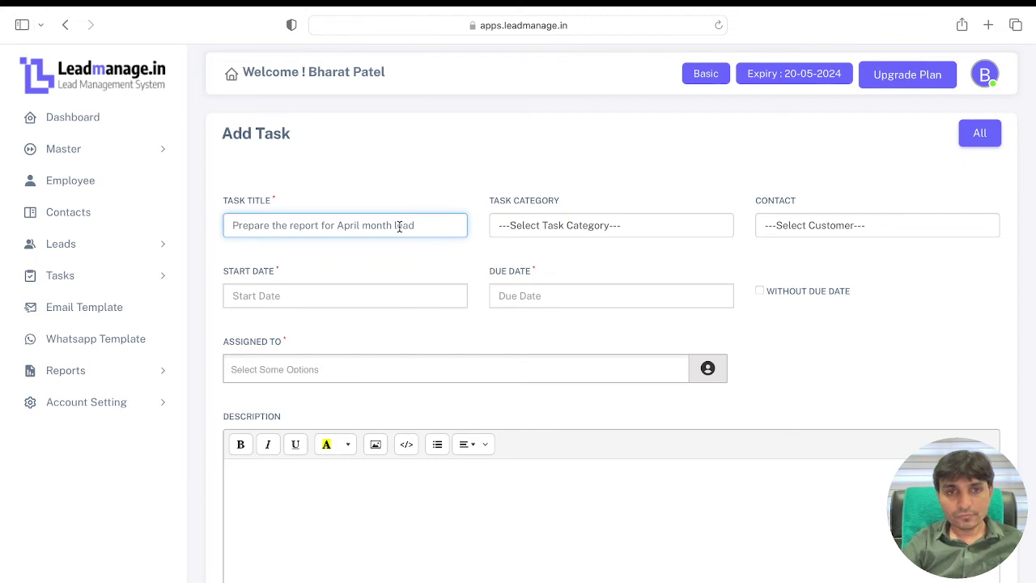
left_click(396, 226)
type("c")
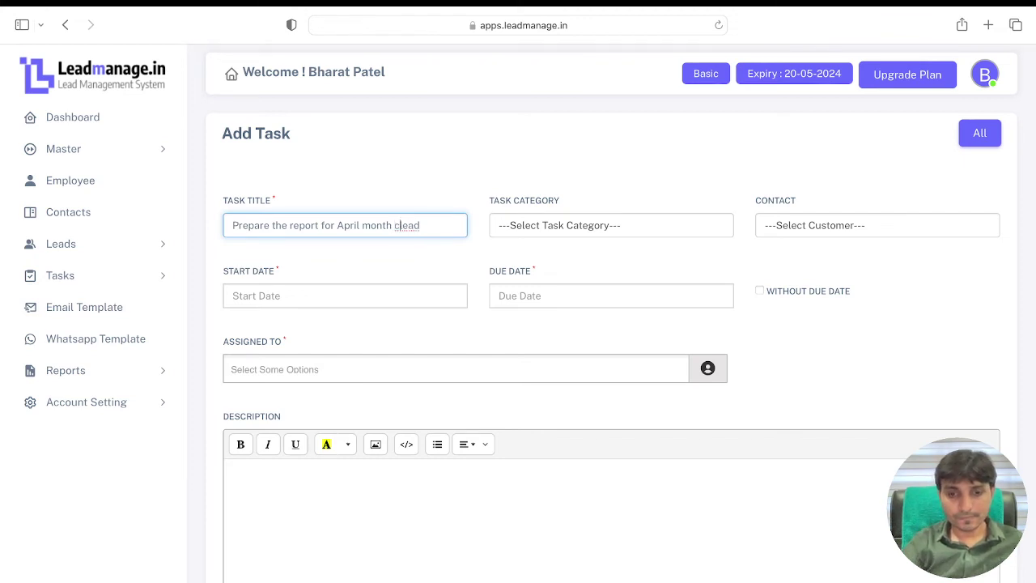
type("lose l")
left_click(641, 228)
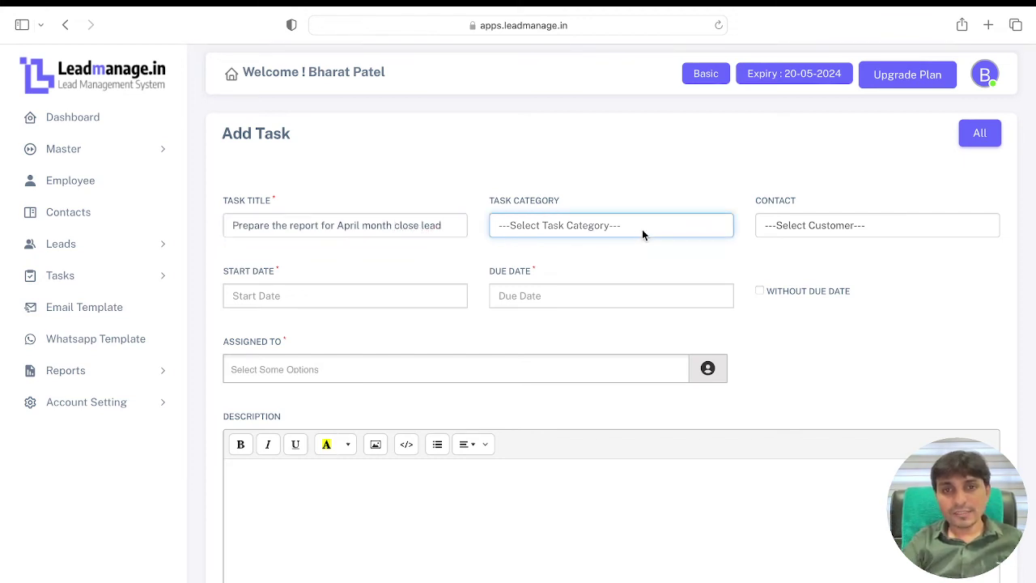
Step: Set the task category to Prepare Report, leaving the contact unset
left_click(637, 236)
left_click(801, 225)
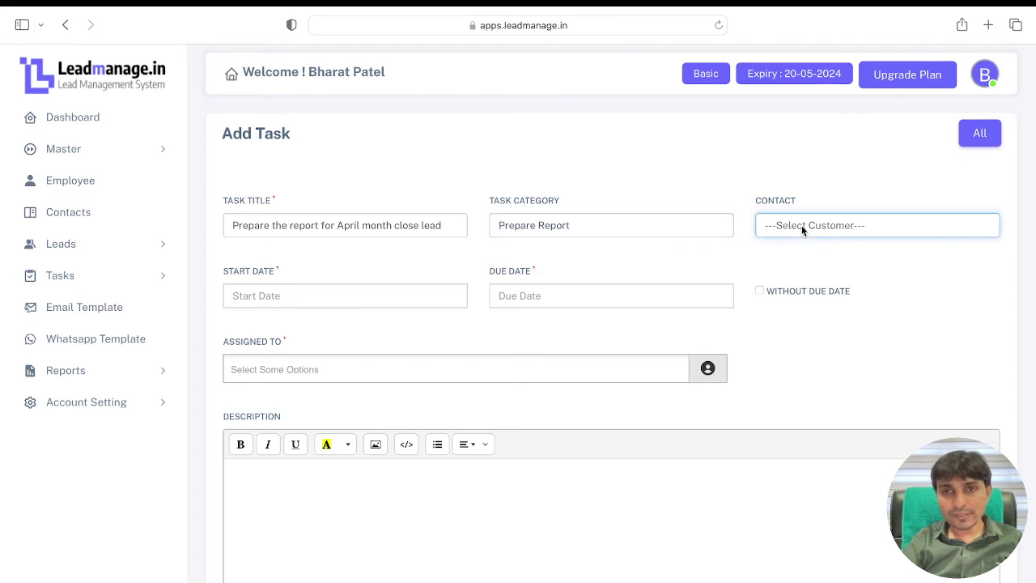
left_click(802, 196)
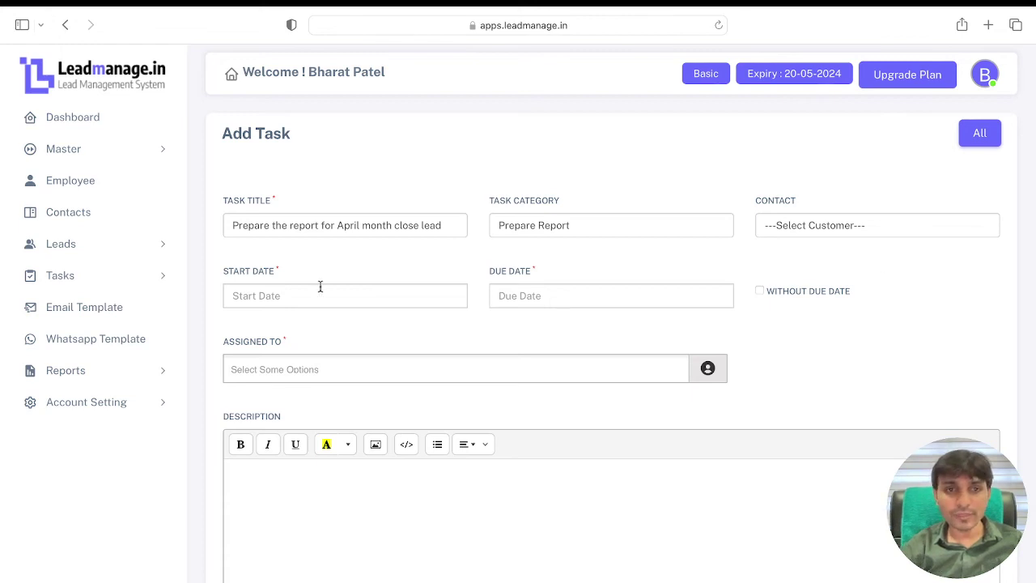
Step: Set the start date to 21-05-2023 and the due date to 31-05-2023
left_click(287, 297)
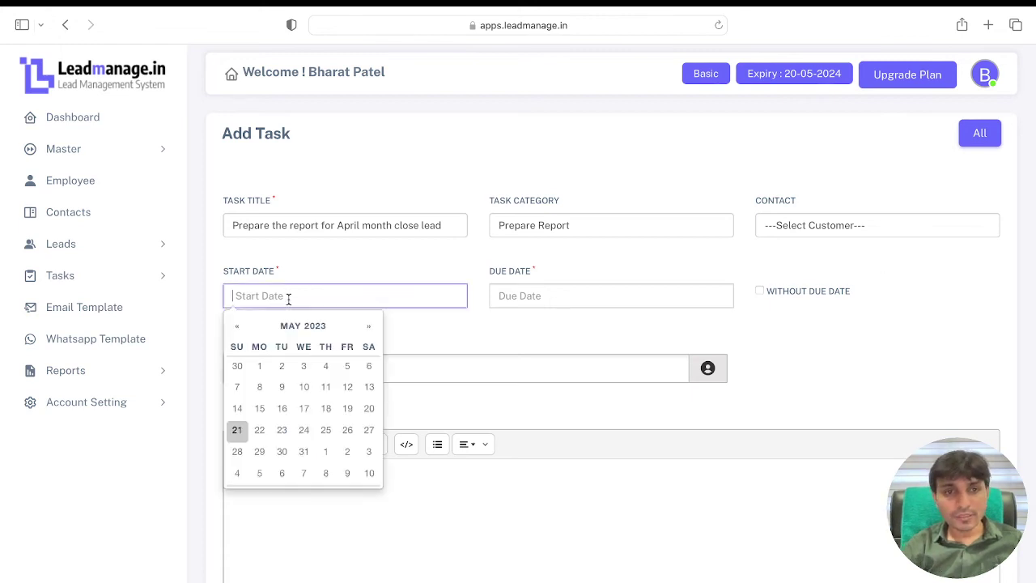
left_click(239, 433)
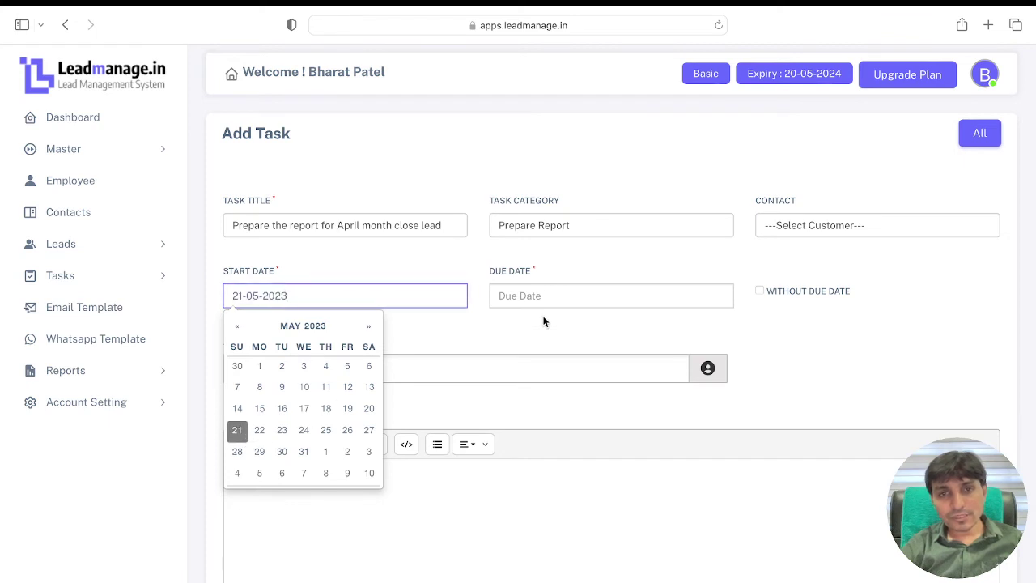
left_click(545, 293)
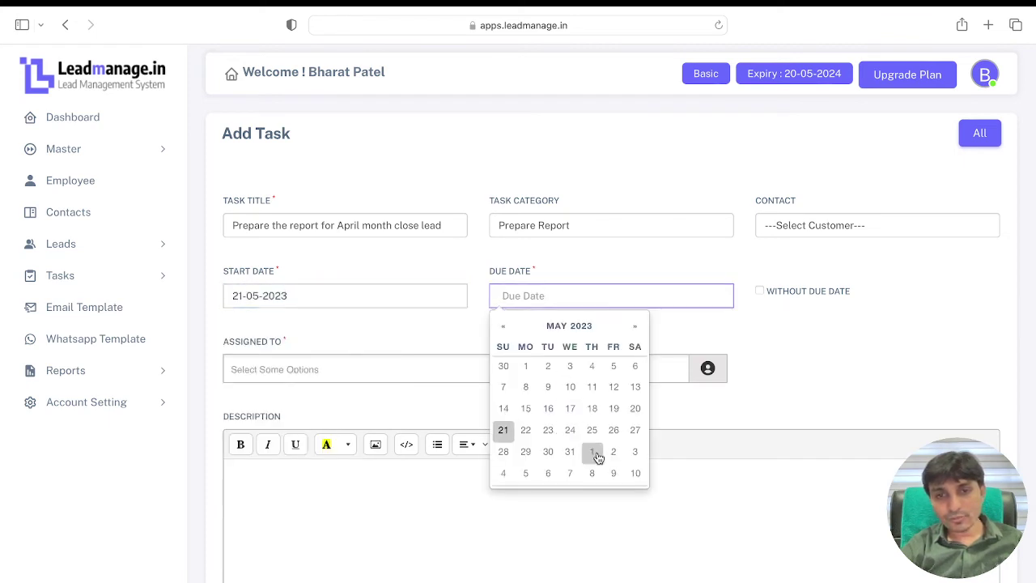
left_click(569, 451)
left_click(765, 344)
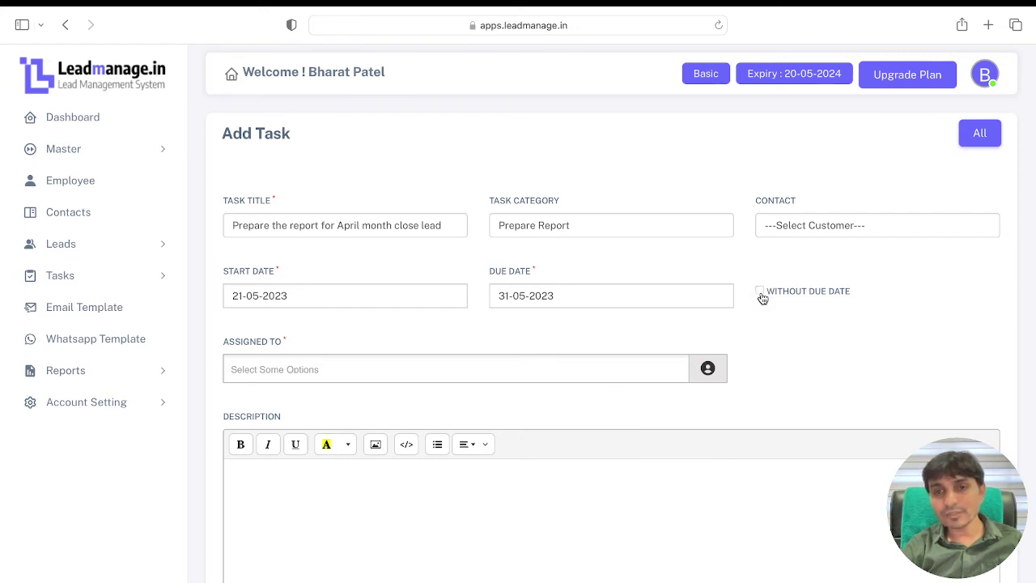
left_click(762, 295)
left_click(494, 291)
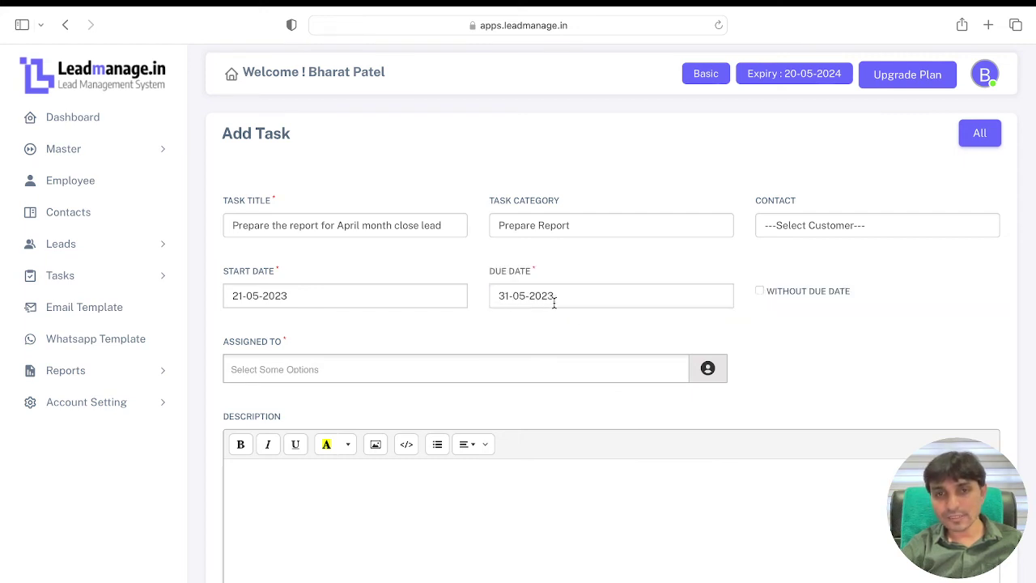
Step: Assign the task to an employee from the Assigned To list
left_click(621, 371)
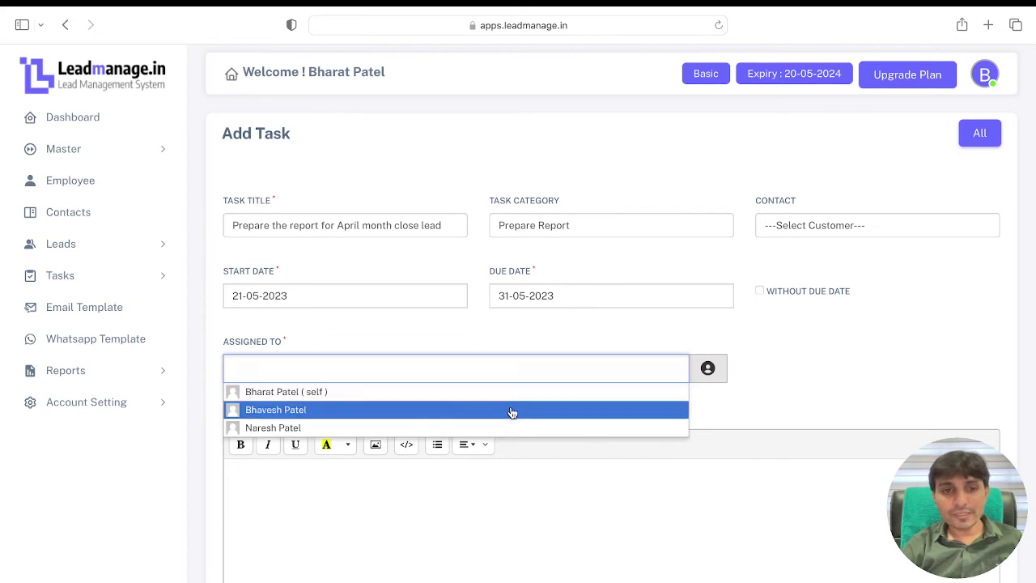
left_click(439, 427)
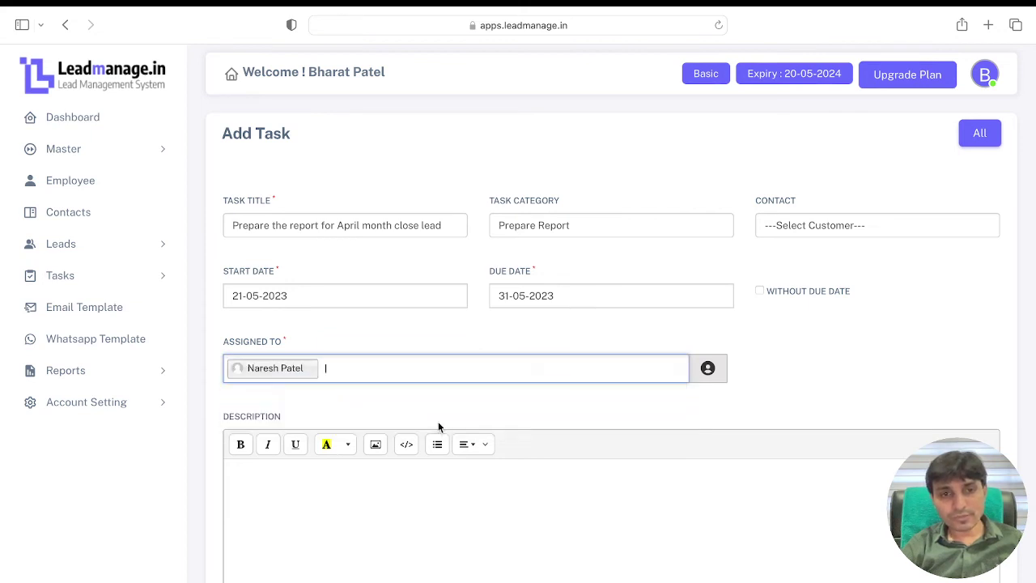
left_click(302, 464)
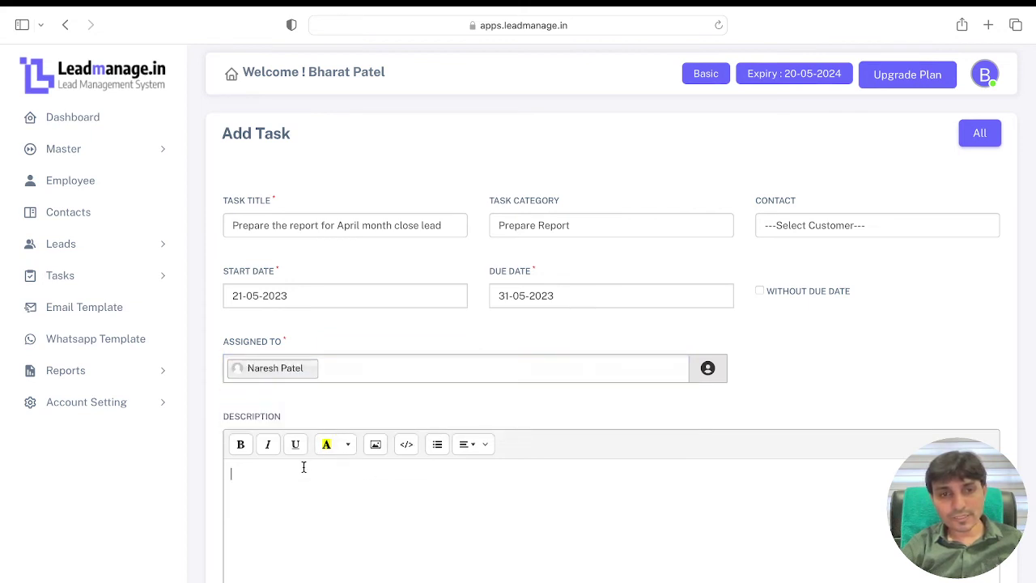
Step: Paste the title 'Prepare the report for April month close lead' into Description and submit the task
triple_click(433, 228)
key("ctrl+c")
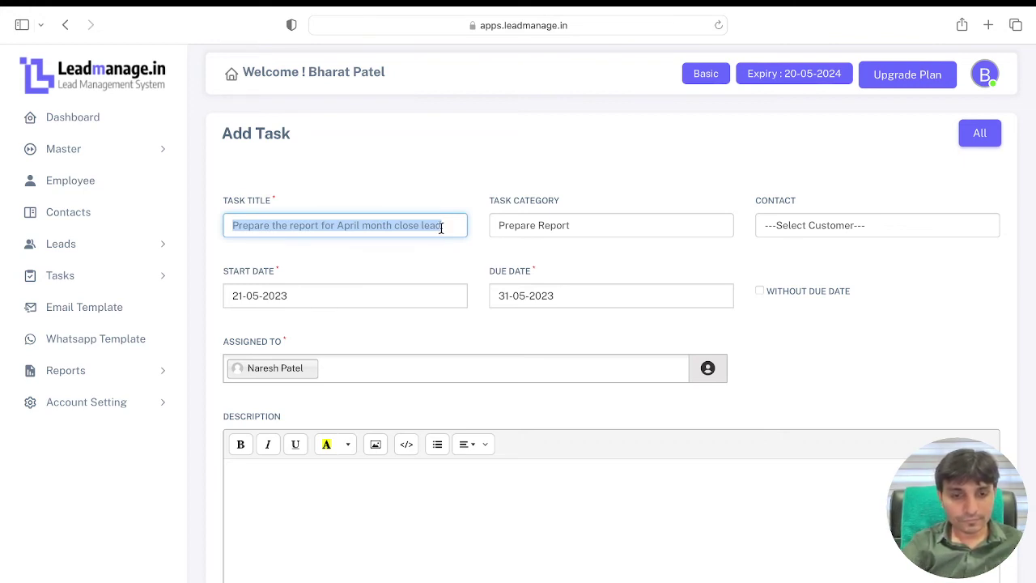
left_click(366, 523)
key("ctrl+v")
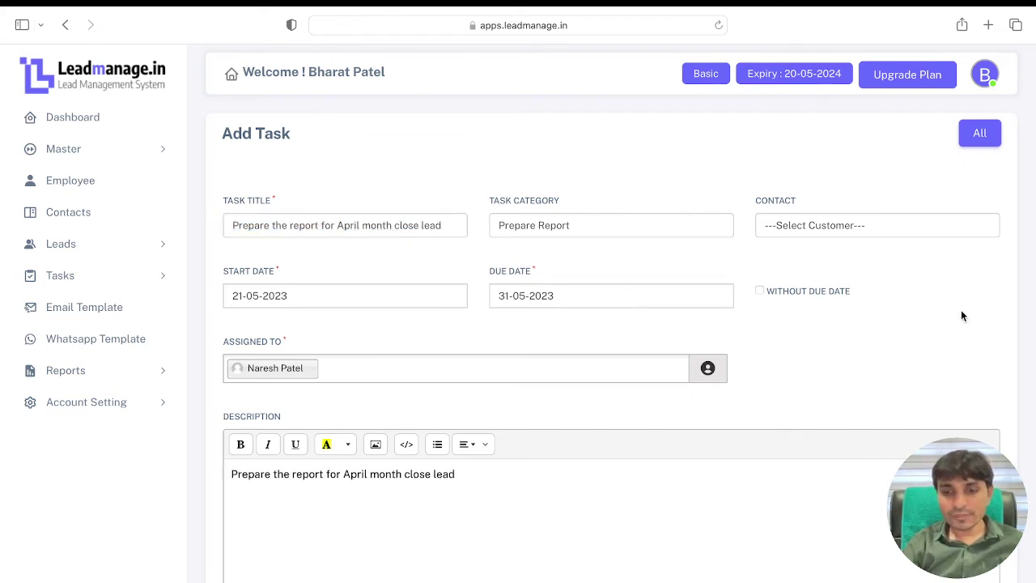
scroll(962, 316, "down", 3)
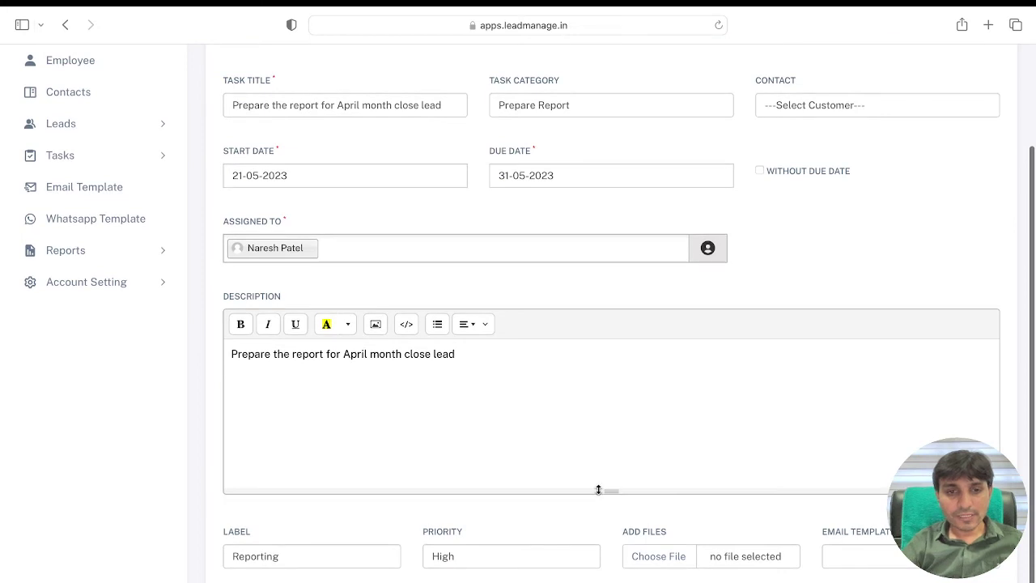
left_click(643, 582)
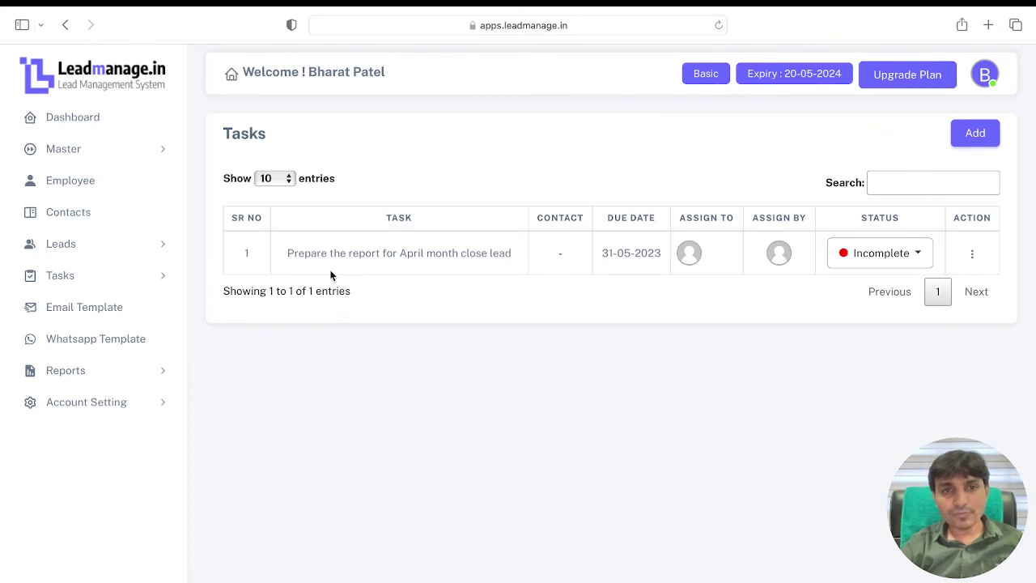
Step: Check the saved task's Assign To and Assign By details, then go to Email Templates
mouse_move(689, 253)
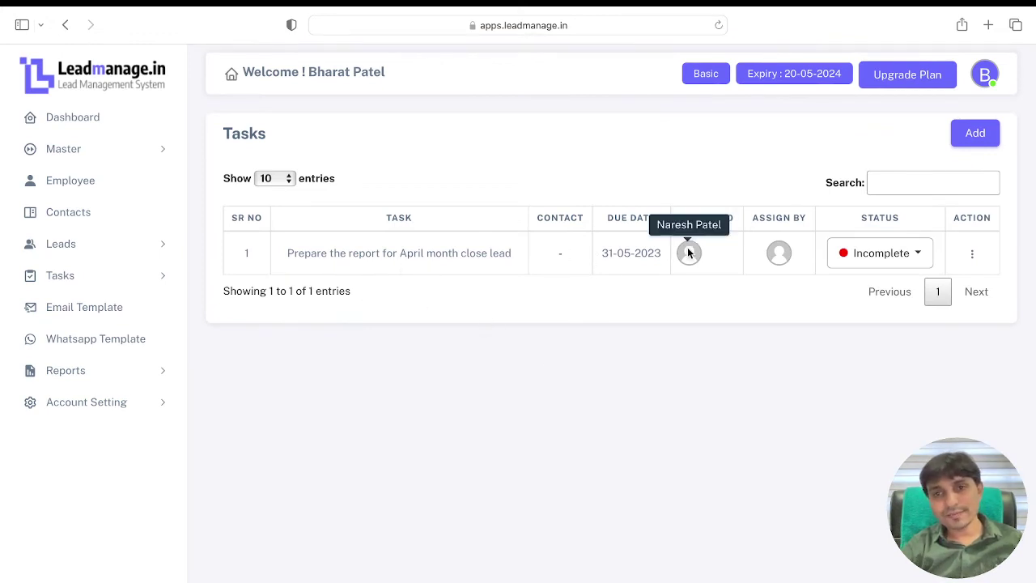
mouse_move(781, 259)
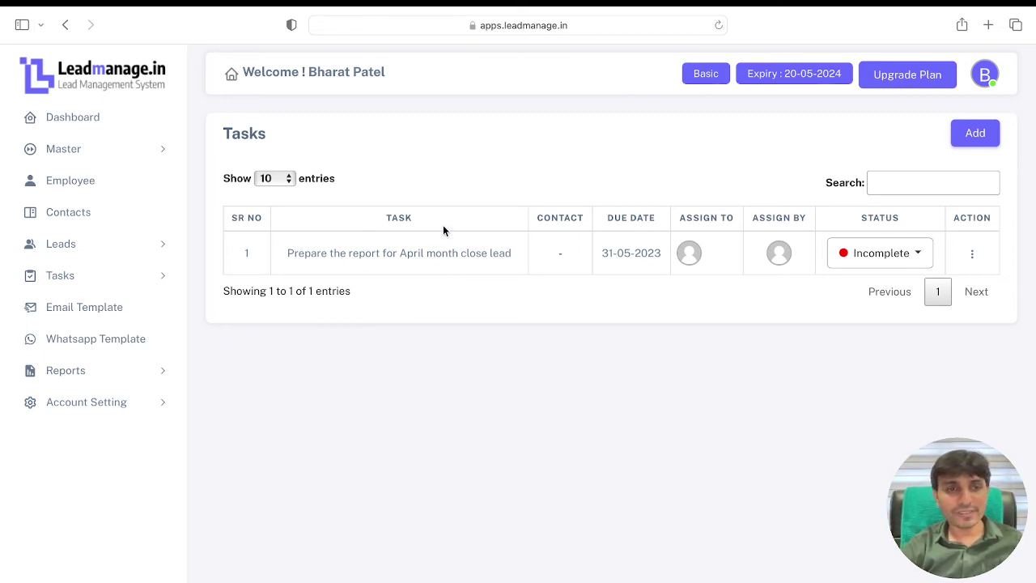
left_click(106, 312)
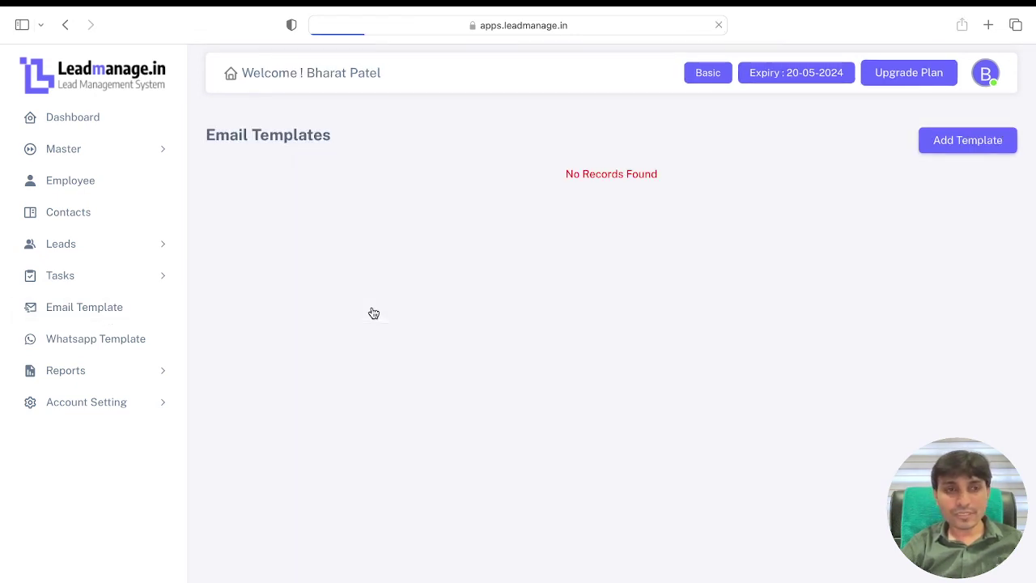
Step: Start a new Leads Email Template titled 'Introduction Mail'
left_click(955, 141)
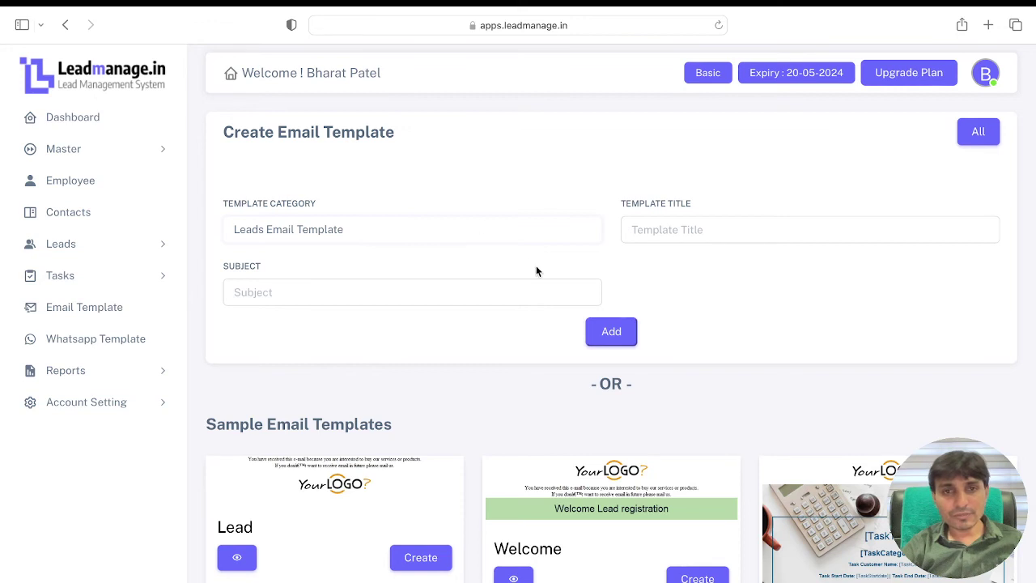
left_click(480, 243)
left_click(408, 212)
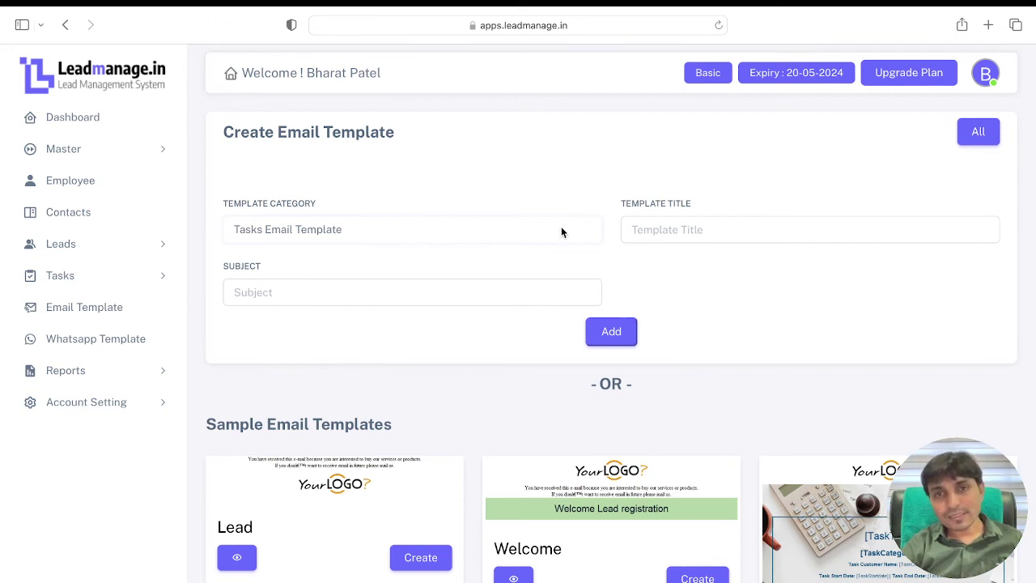
left_click(658, 166)
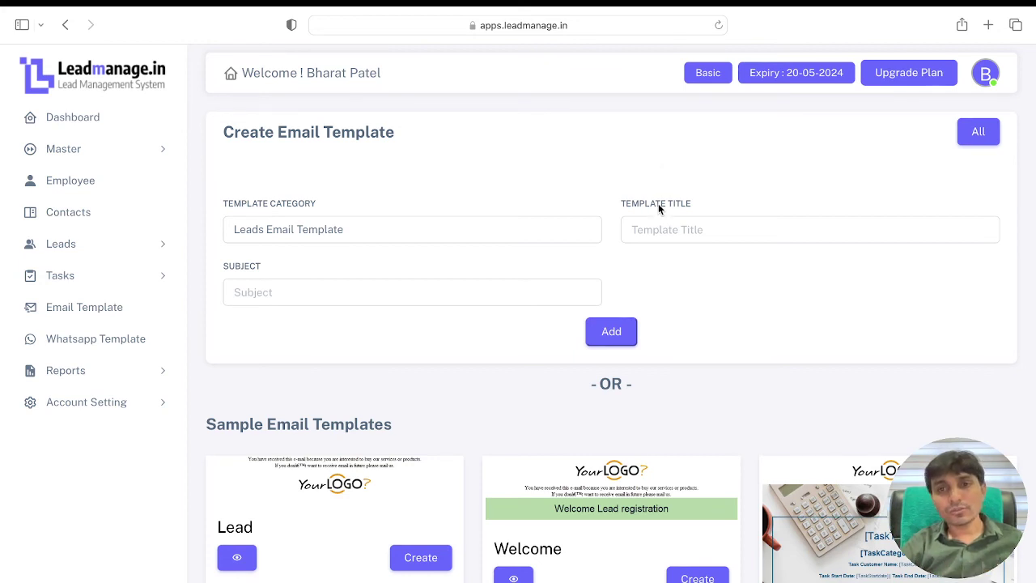
left_click(658, 228)
type("We")
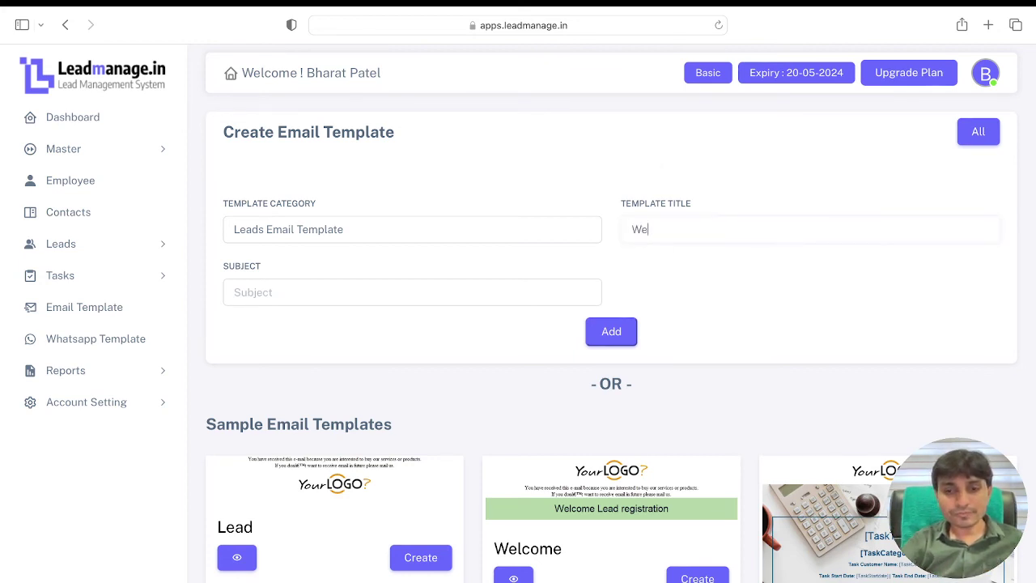
key("BackSpace")
key("BackSpace")
type("Welcome")
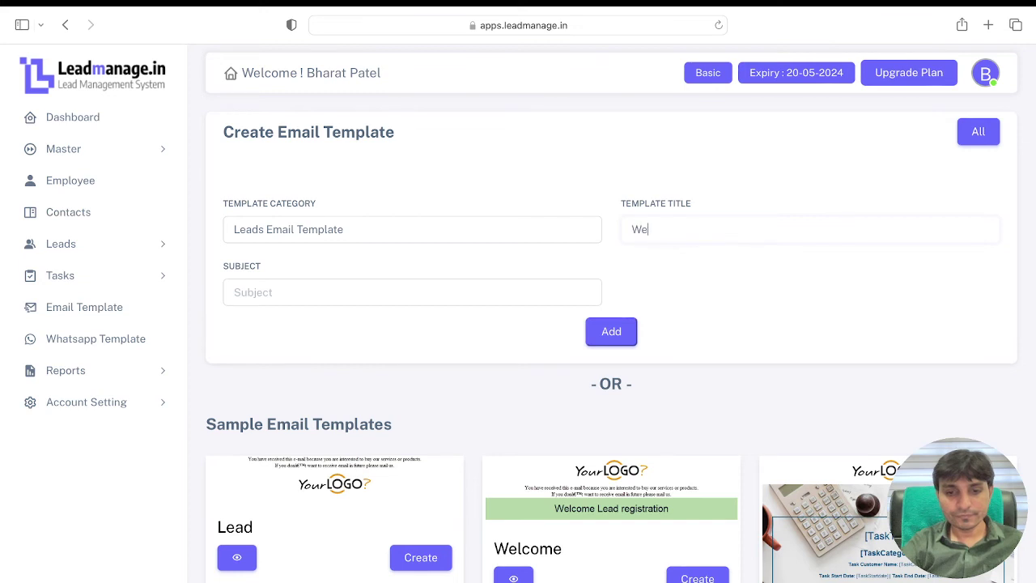
key("BackSpace")
key("BackSpace")
key("BackSpace")
key("BackSpace")
key("BackSpace")
key("BackSpace")
key("BackSpace")
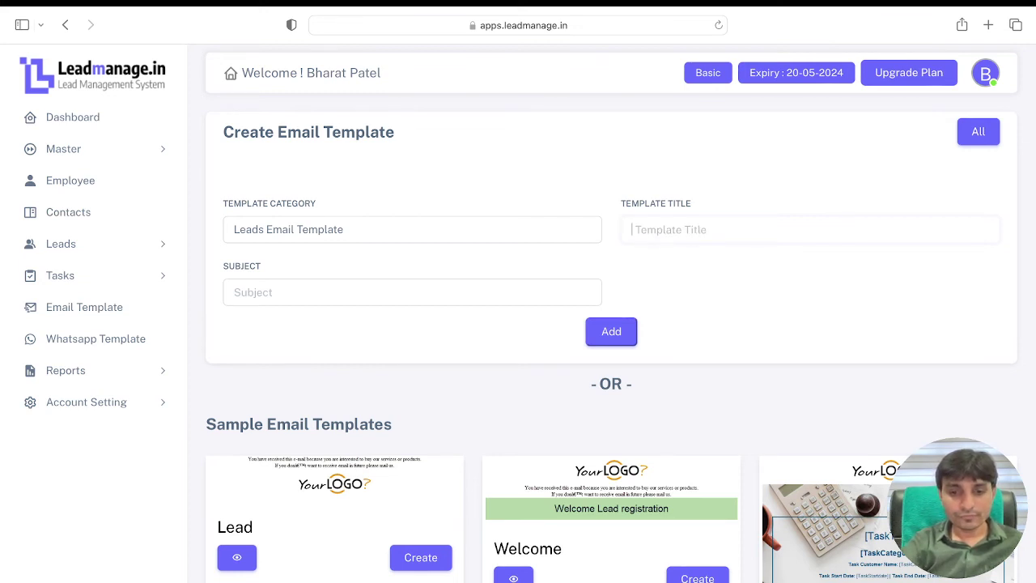
type("Int")
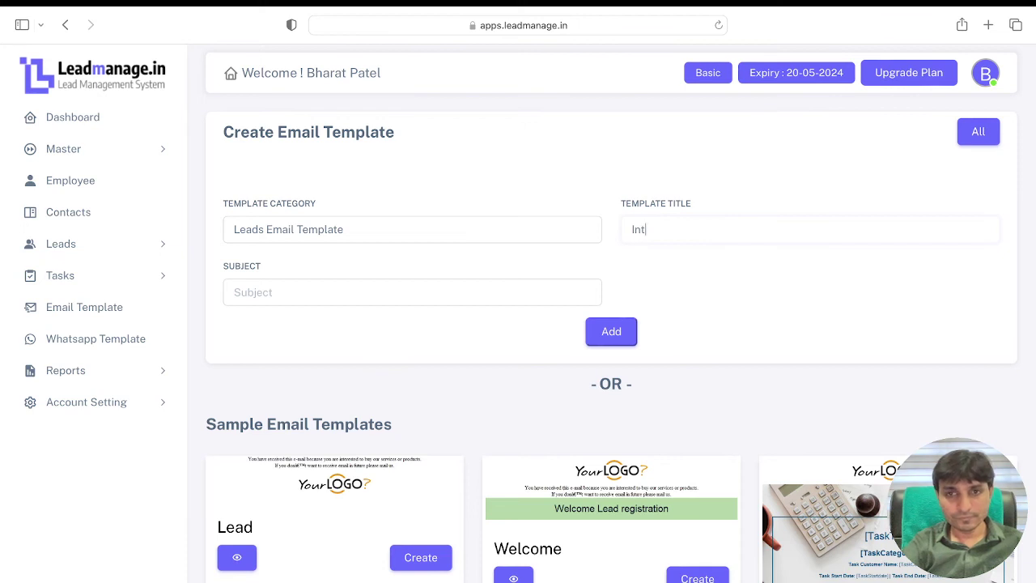
type("roduc")
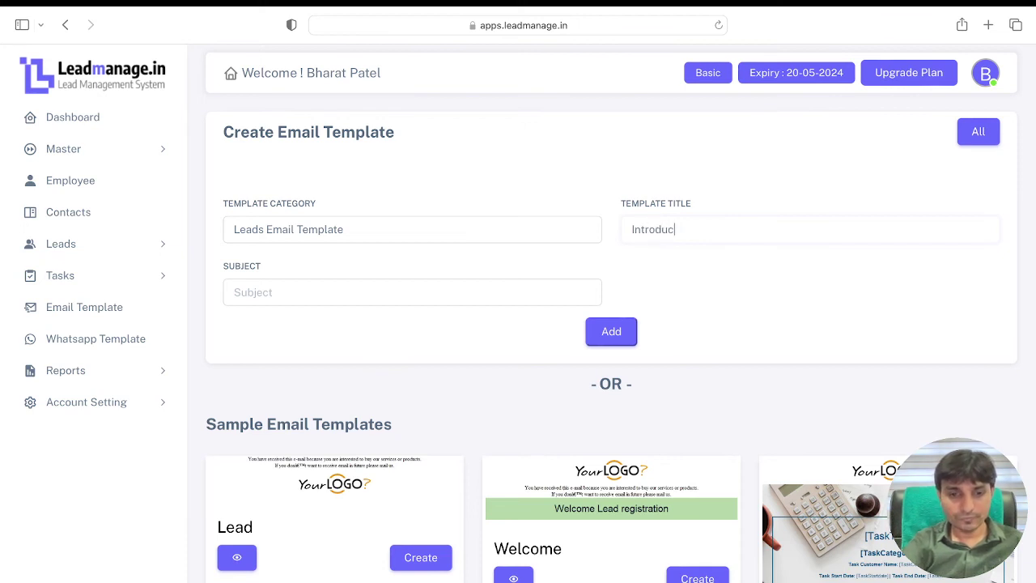
type("tion Mail")
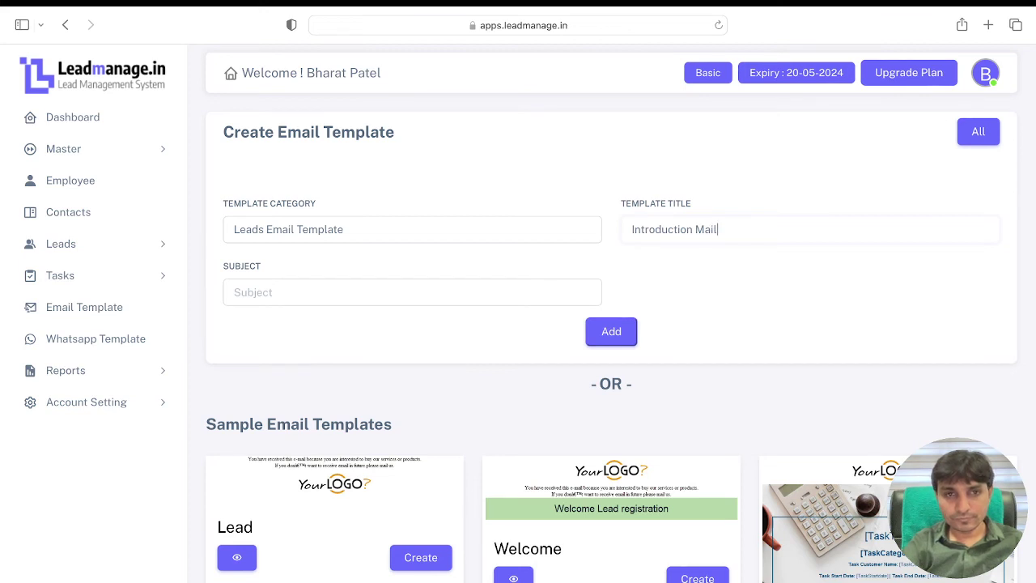
Step: Enter the subject 'pCube Software Solution Company Profile' and submit the template details
key("Tab")
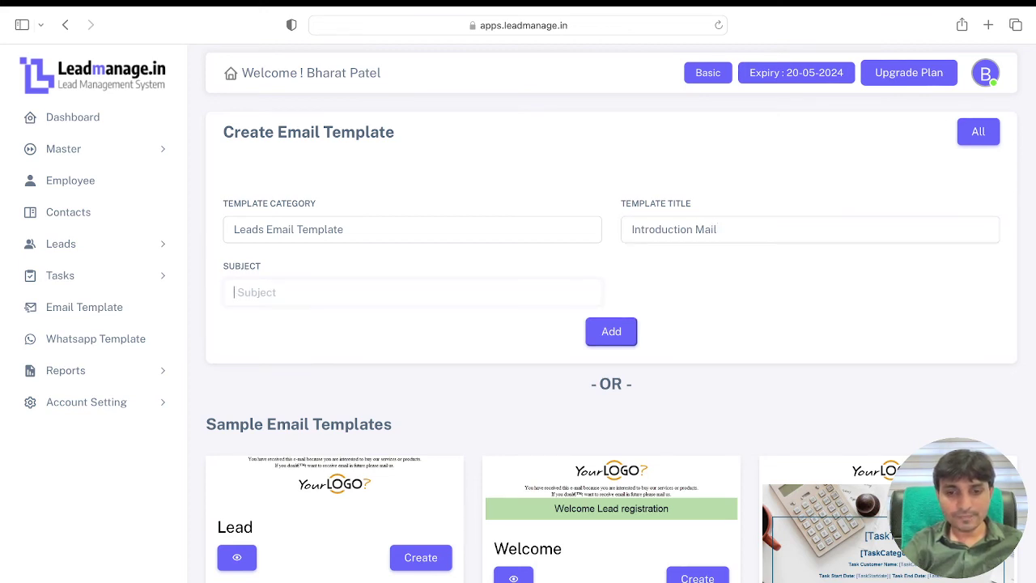
type("Wel")
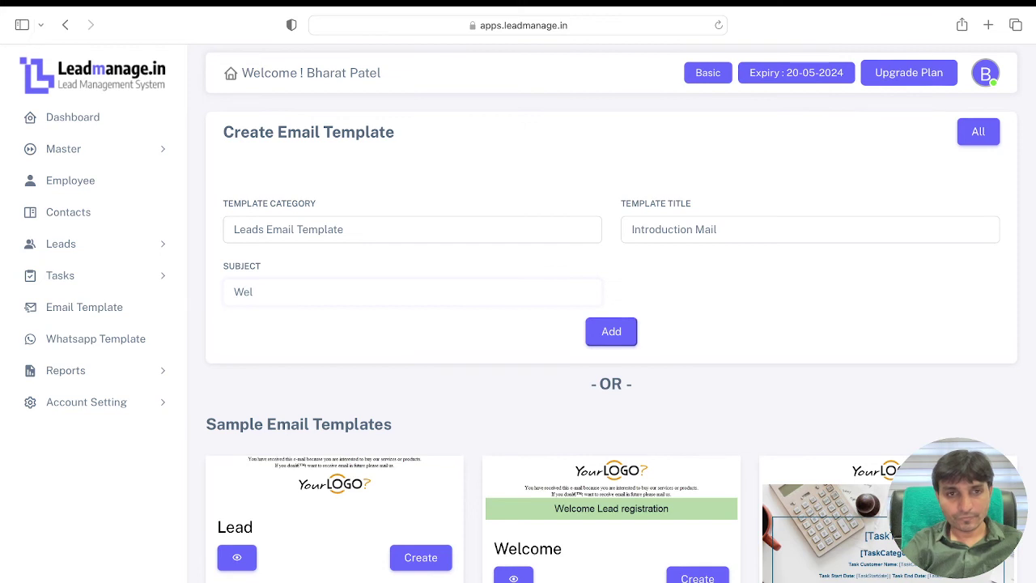
key("BackSpace")
key("BackSpace")
key("BackSpace")
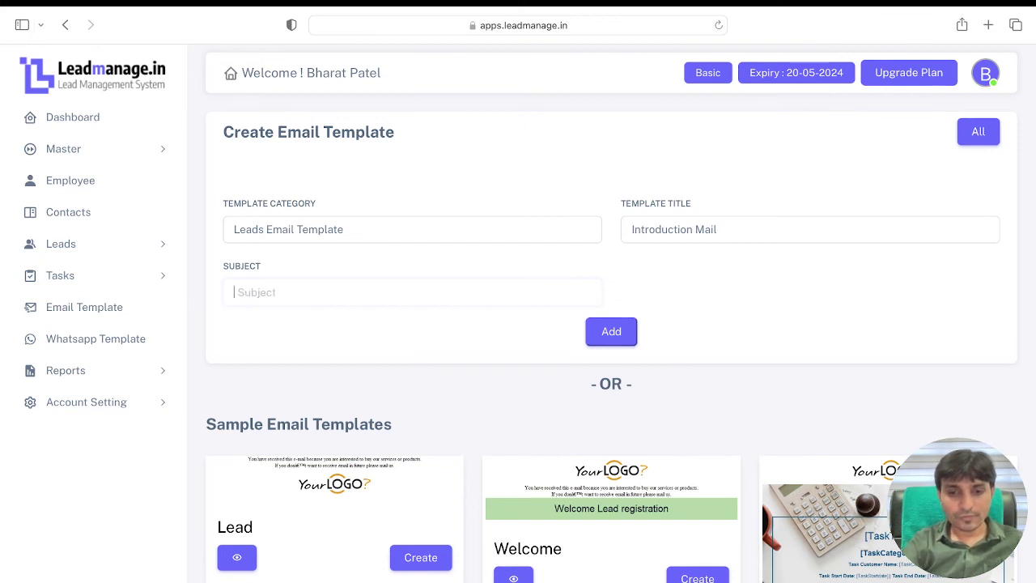
type("pCube Soft")
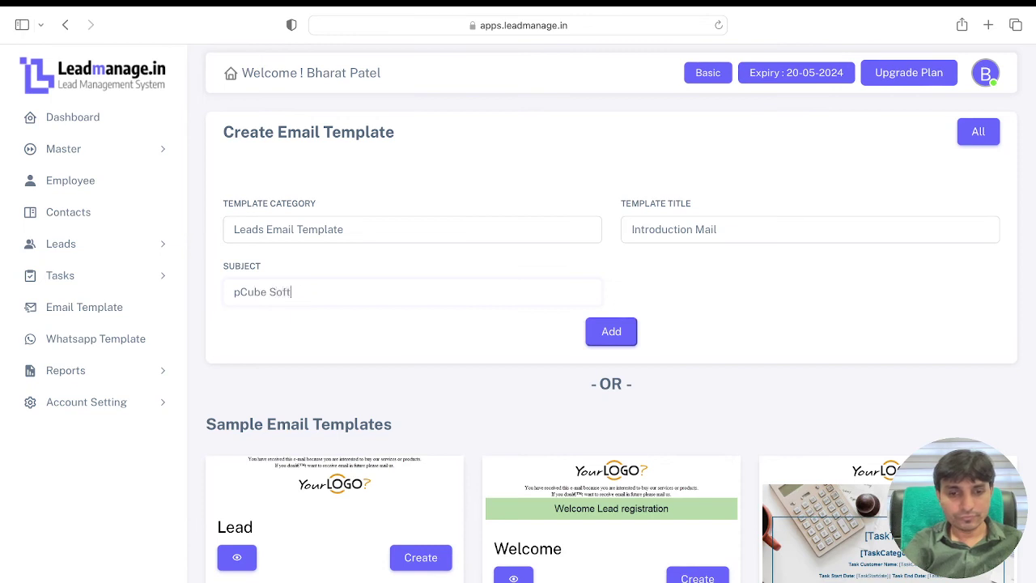
type("ware Solutio")
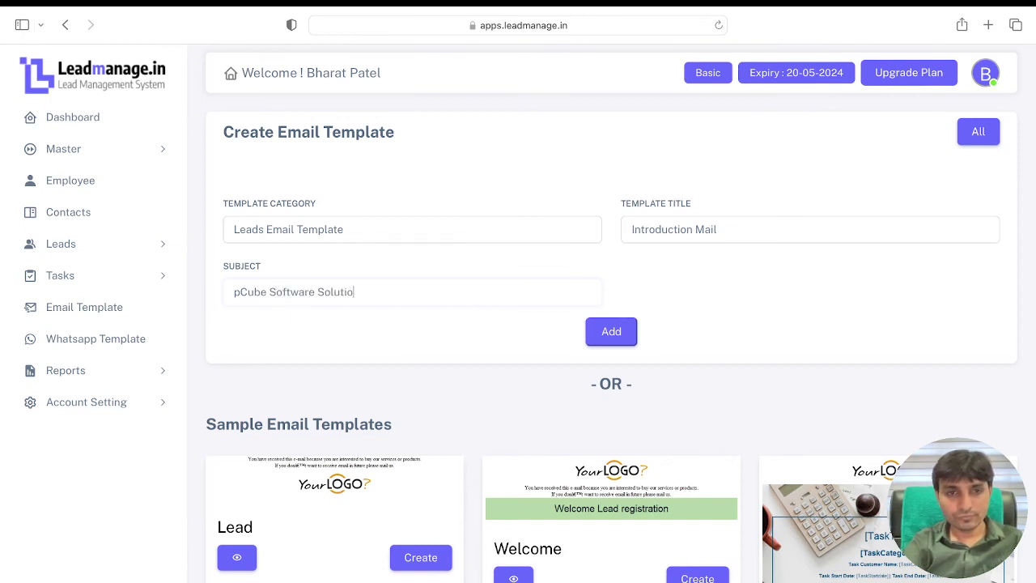
type("n Company ")
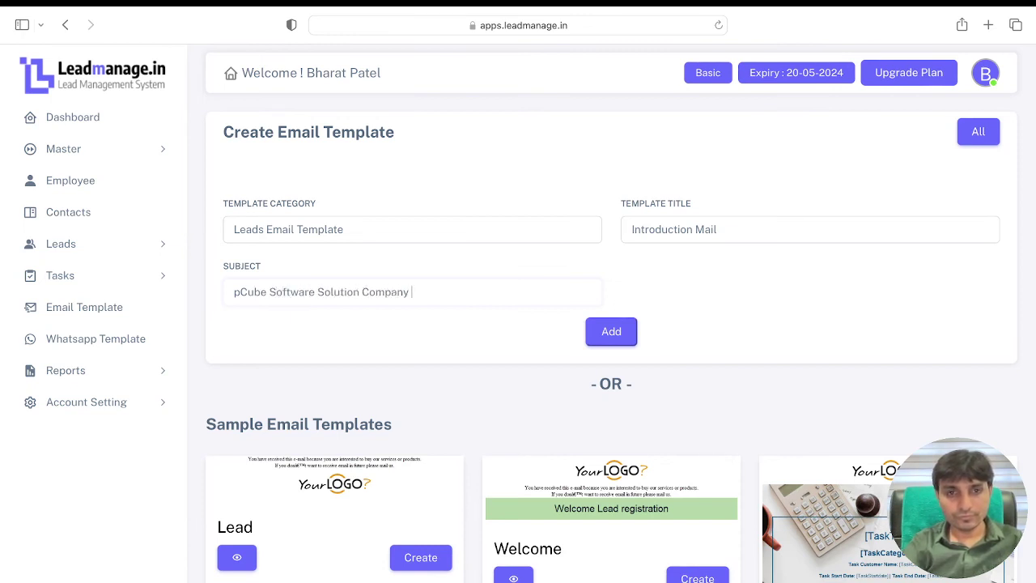
type("Profil")
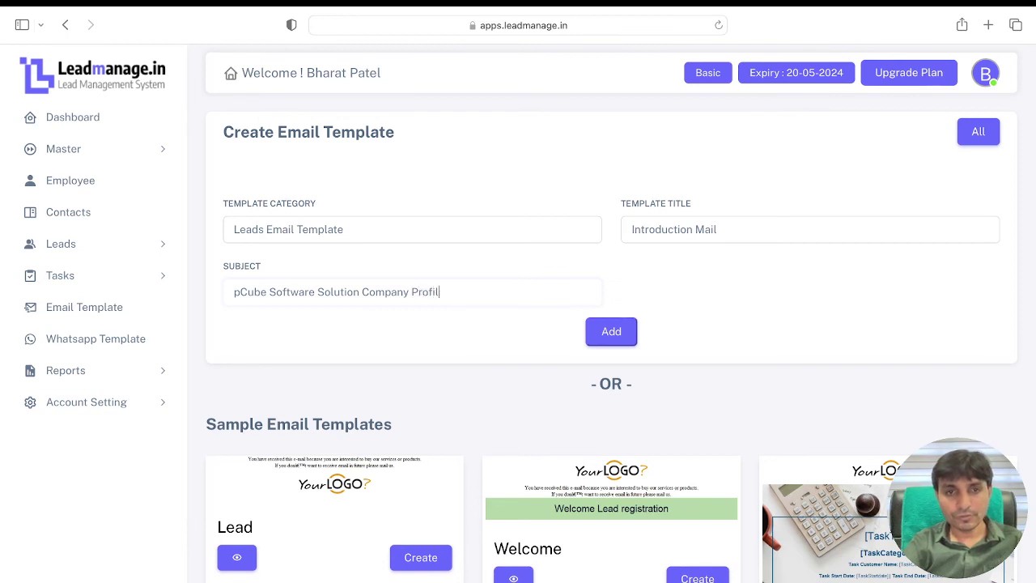
type("e")
left_click(608, 338)
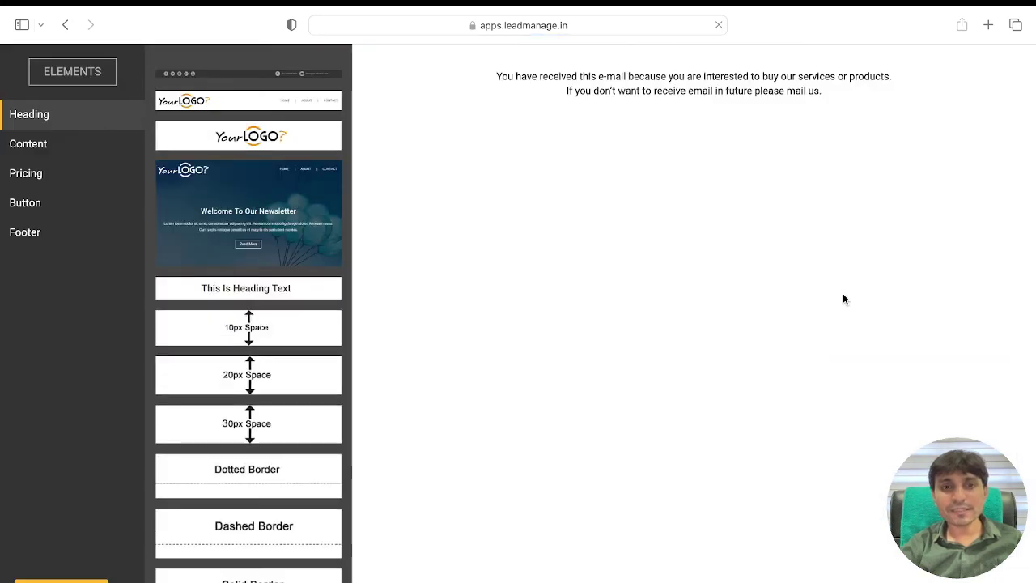
Step: Place the centred logo header and the AMAZING DESIGN hero block in the email
mouse_move(262, 408)
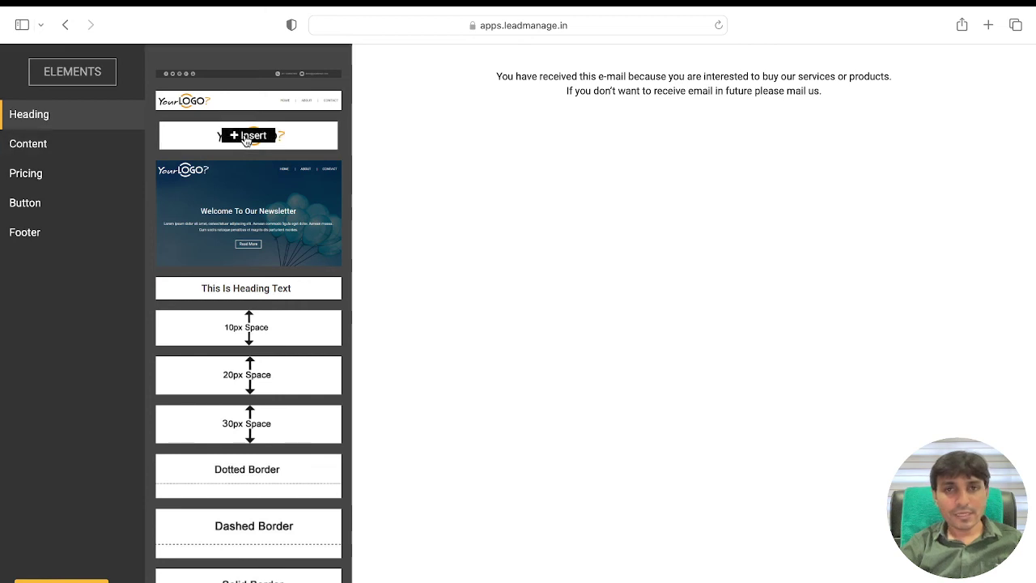
left_click_drag(250, 134, 421, 104)
left_click(50, 147)
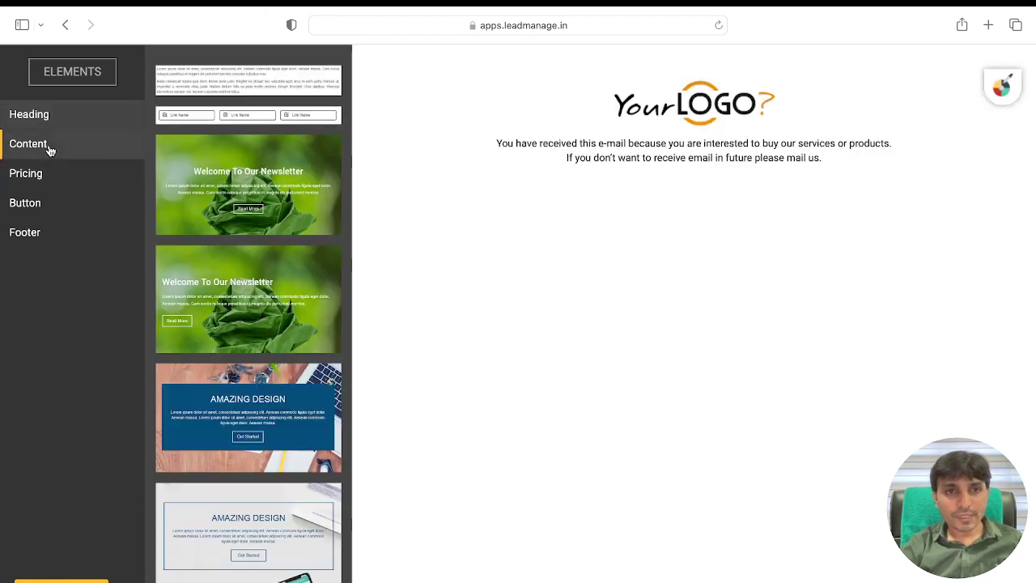
left_click(248, 419)
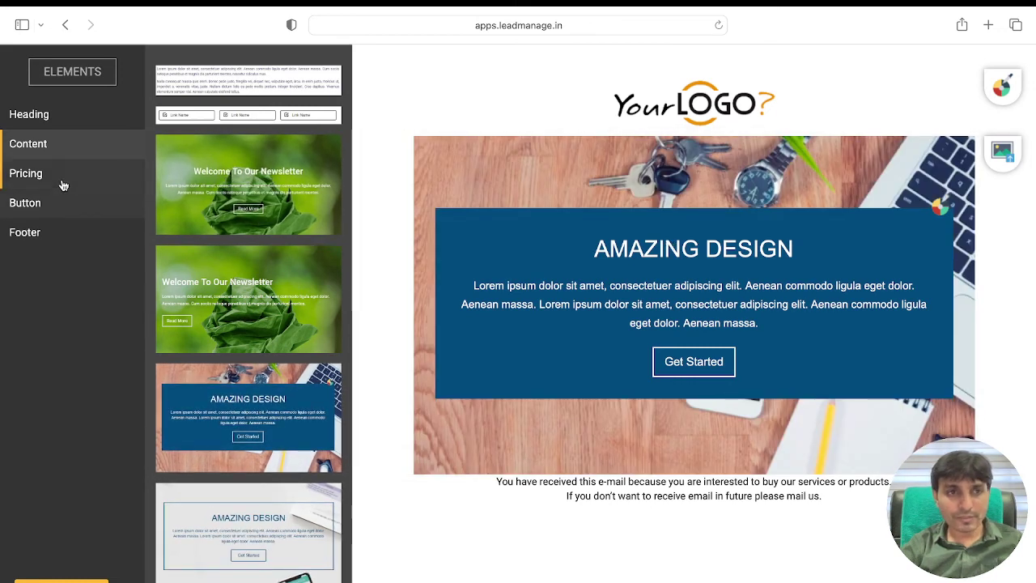
Step: Add the two-column Global Coverage block below the hero
mouse_move(286, 255)
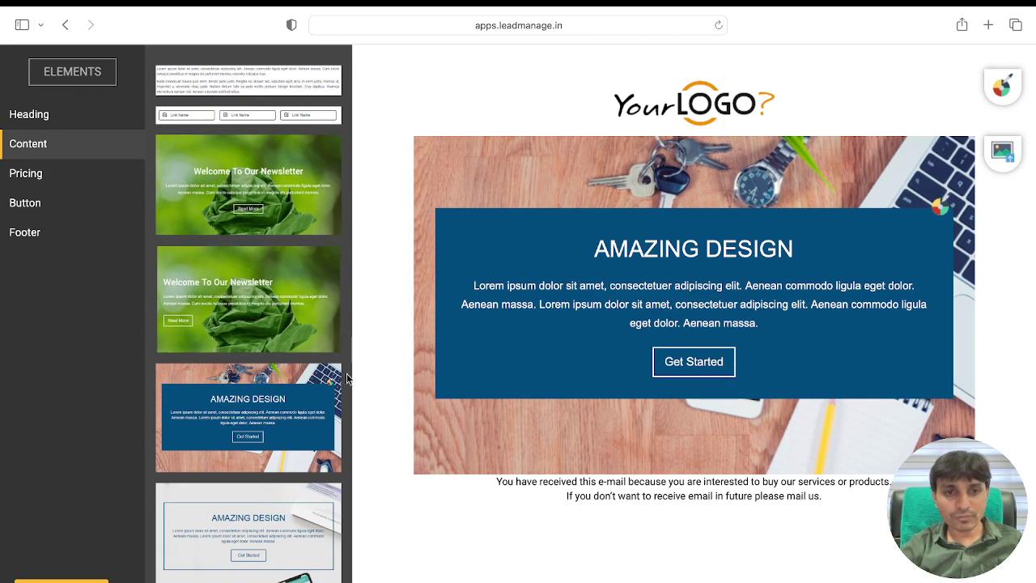
mouse_move(312, 432)
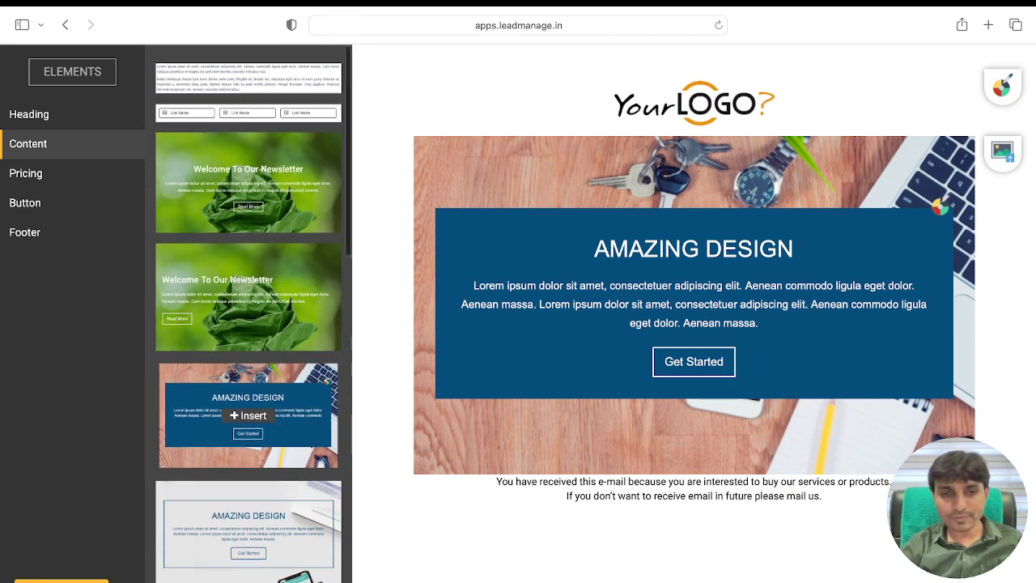
scroll(313, 432, "down", 3)
scroll(249, 323, "down", 2)
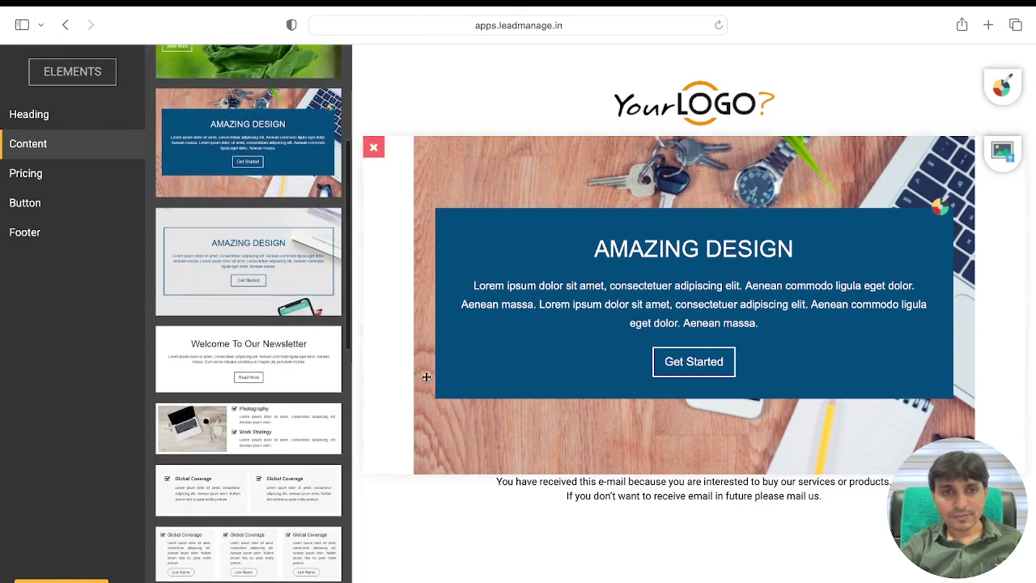
left_click(254, 490)
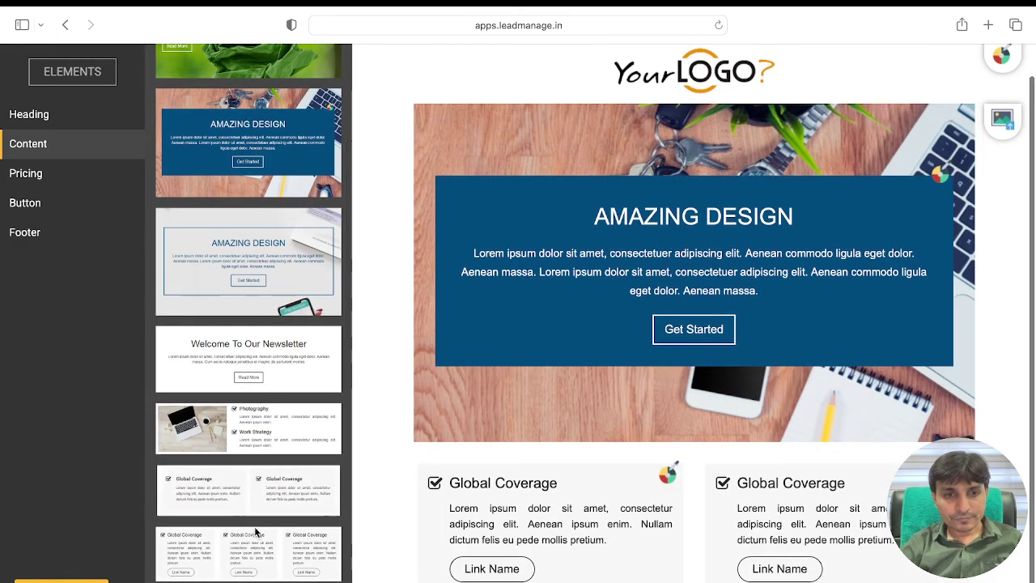
scroll(259, 559, "down", 1)
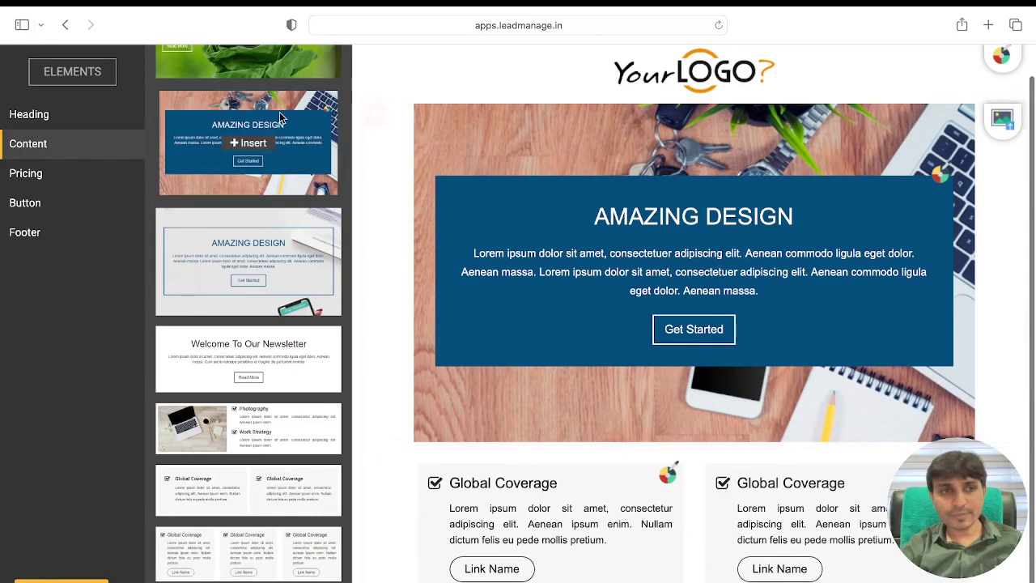
Step: Append the signature footer block to the email
left_click(47, 214)
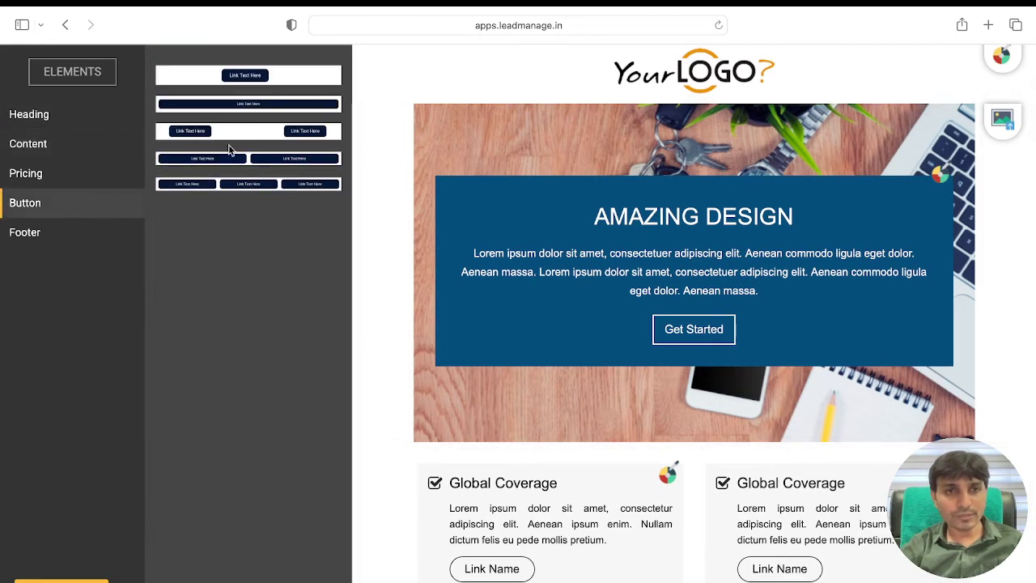
left_click(60, 235)
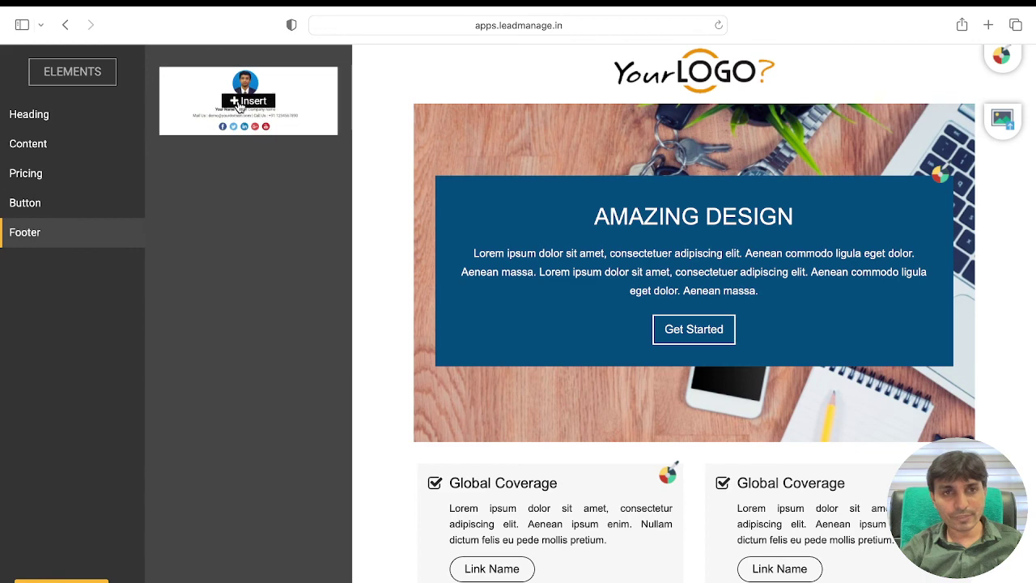
left_click(244, 99)
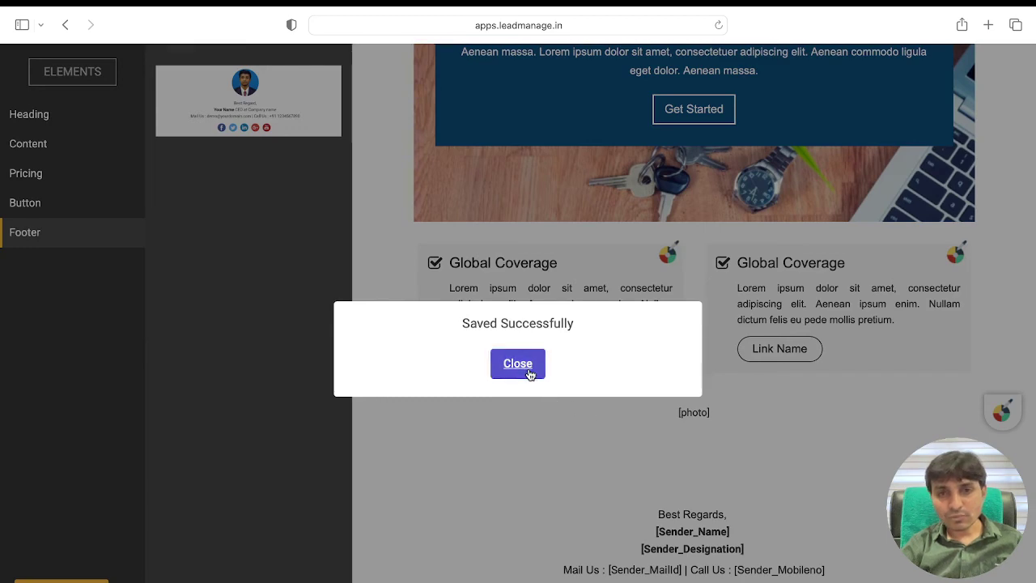
Step: Dismiss the Saved Successfully confirmation and go to the Whatsapp Template page
left_click(529, 369)
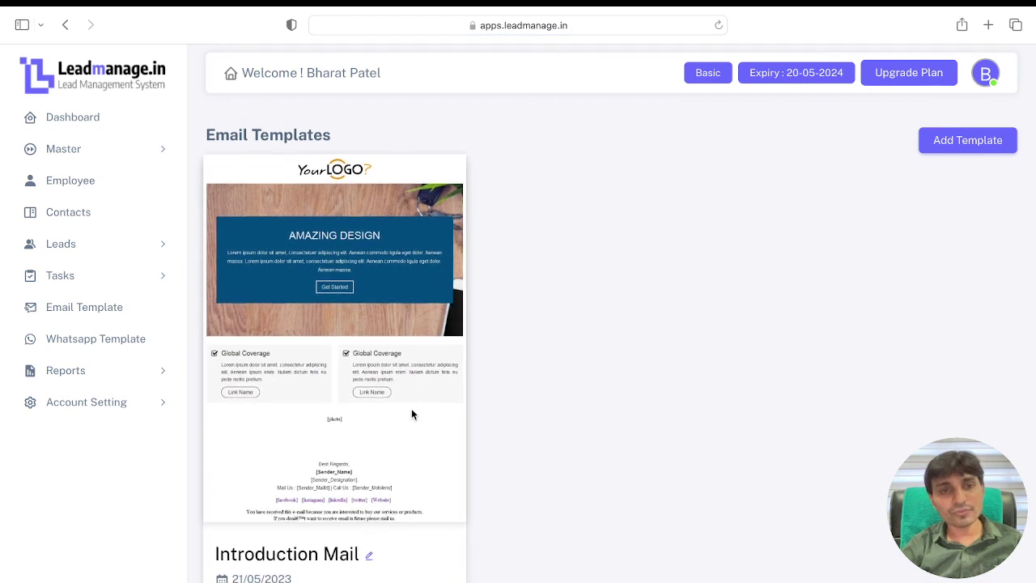
left_click(115, 341)
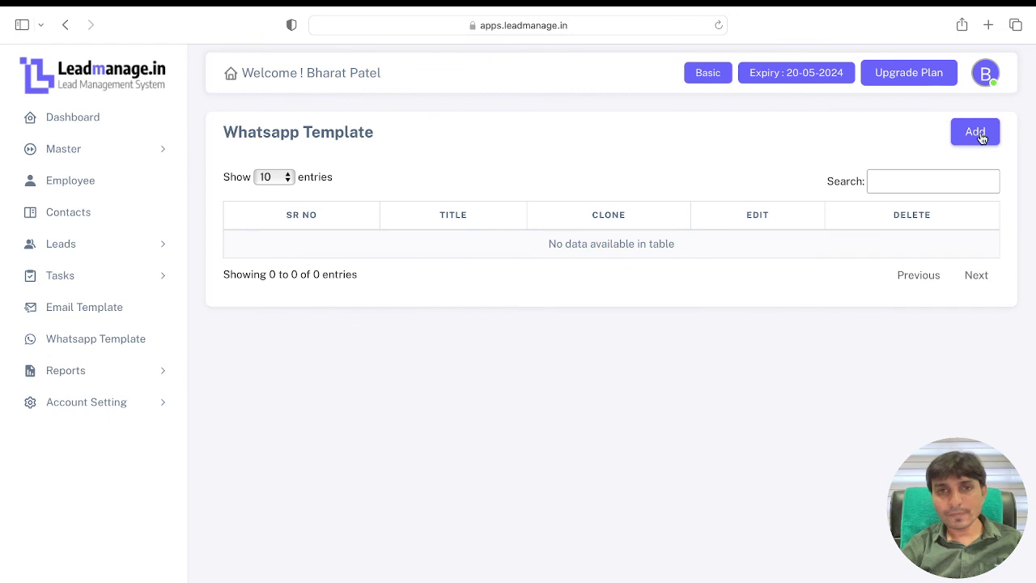
Step: Open a blank Add WhatsApp template form, then return to the Dashboard
left_click(978, 134)
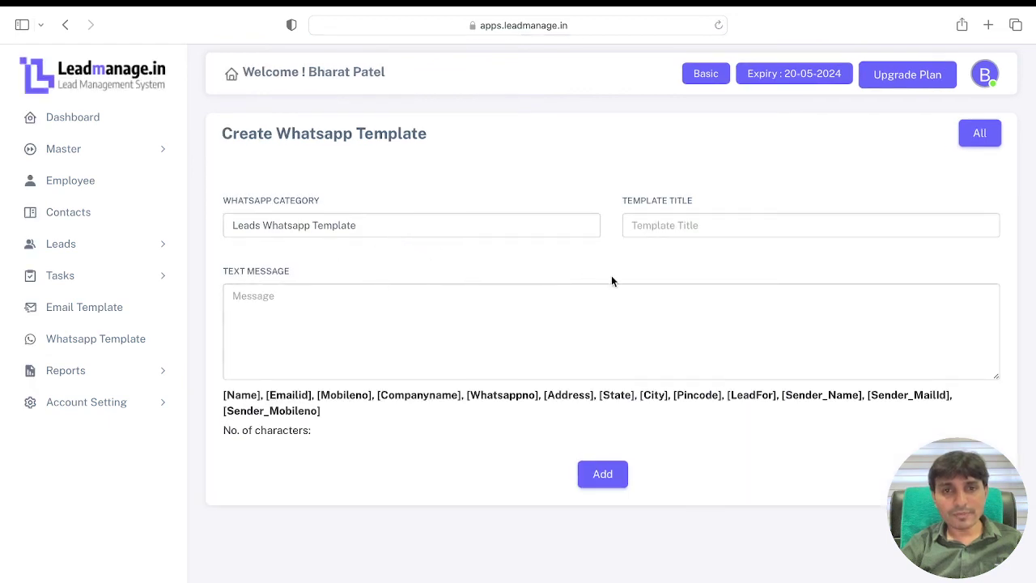
left_click(546, 343)
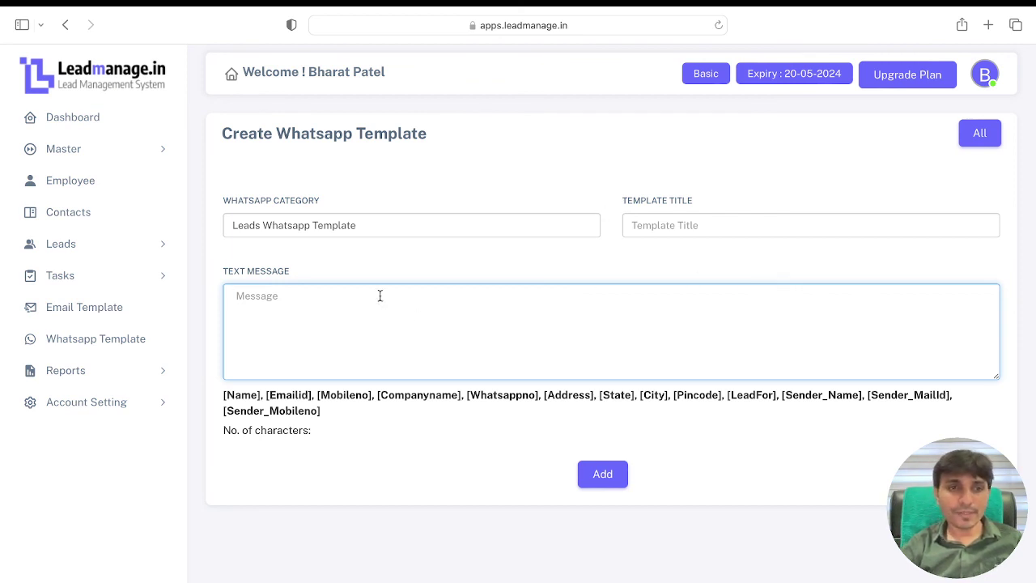
left_click(102, 374)
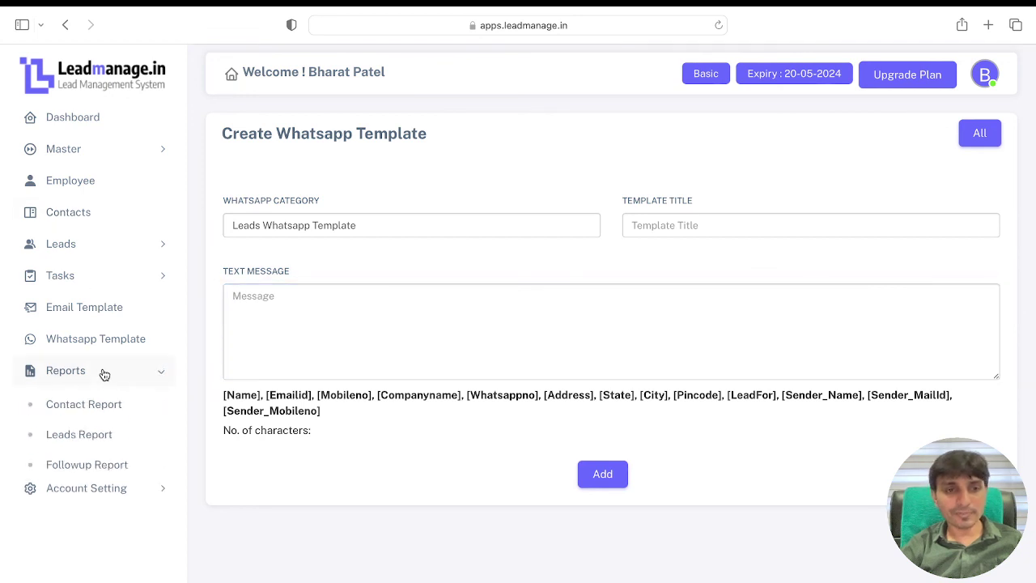
left_click(103, 373)
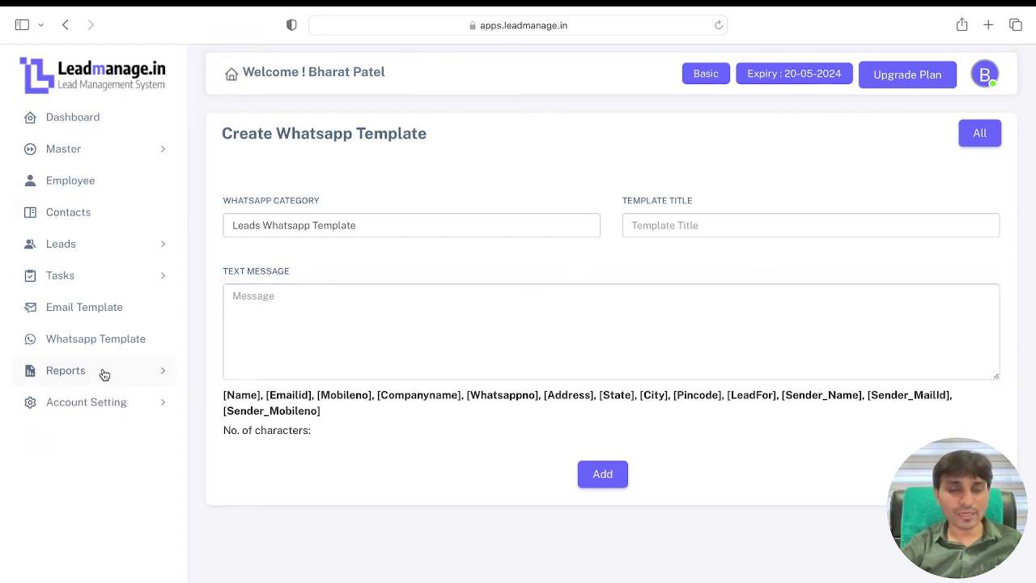
left_click(102, 373)
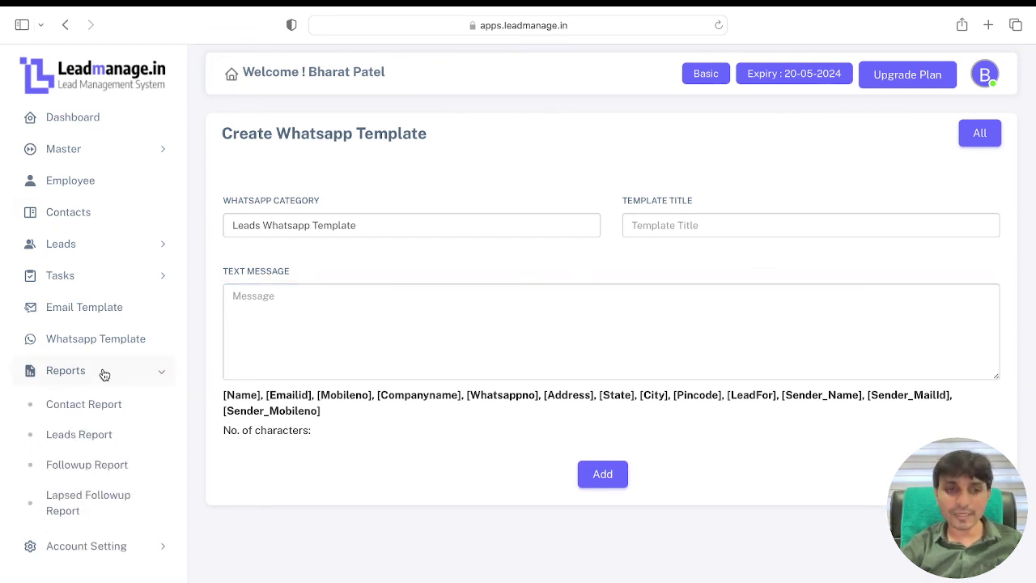
left_click(103, 373)
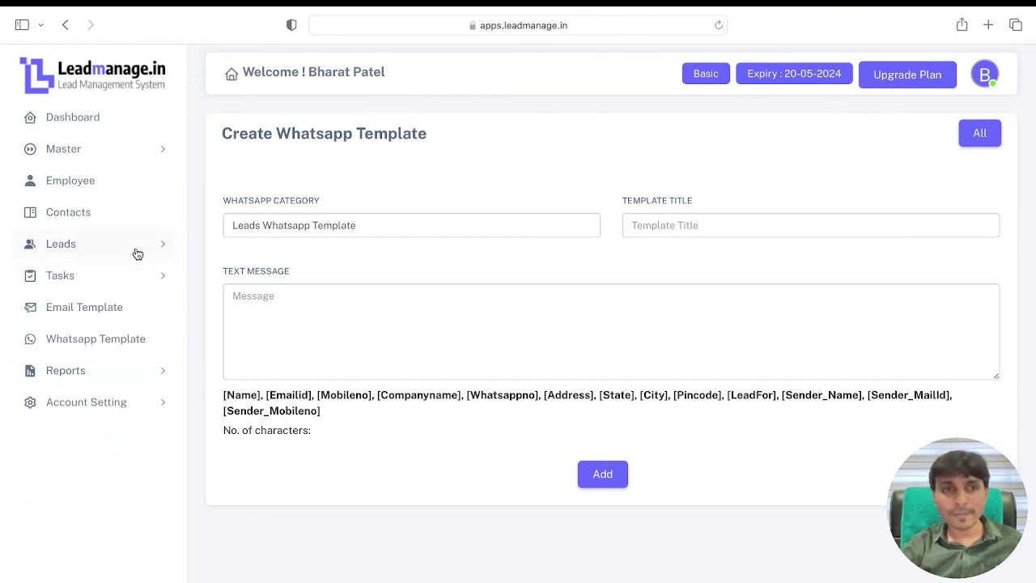
left_click(68, 120)
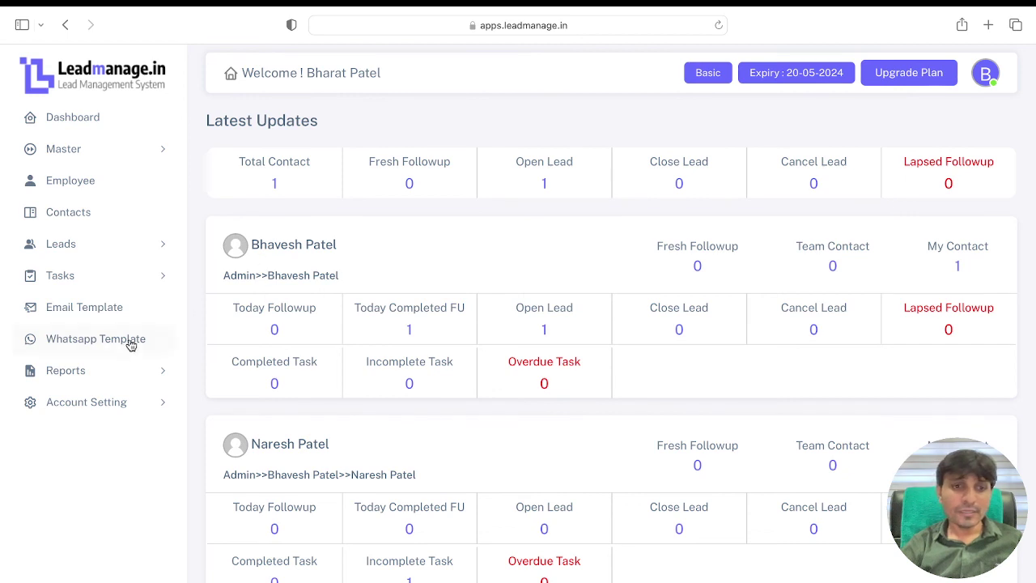
Step: Expand Account Setting and reload the Dashboard's Latest Updates overview
left_click(127, 404)
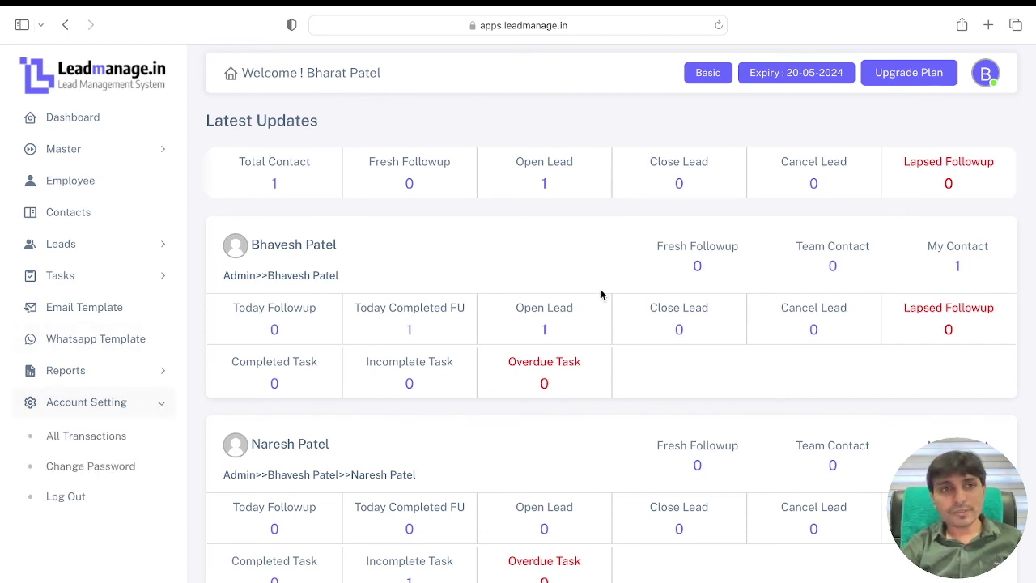
left_click(78, 115)
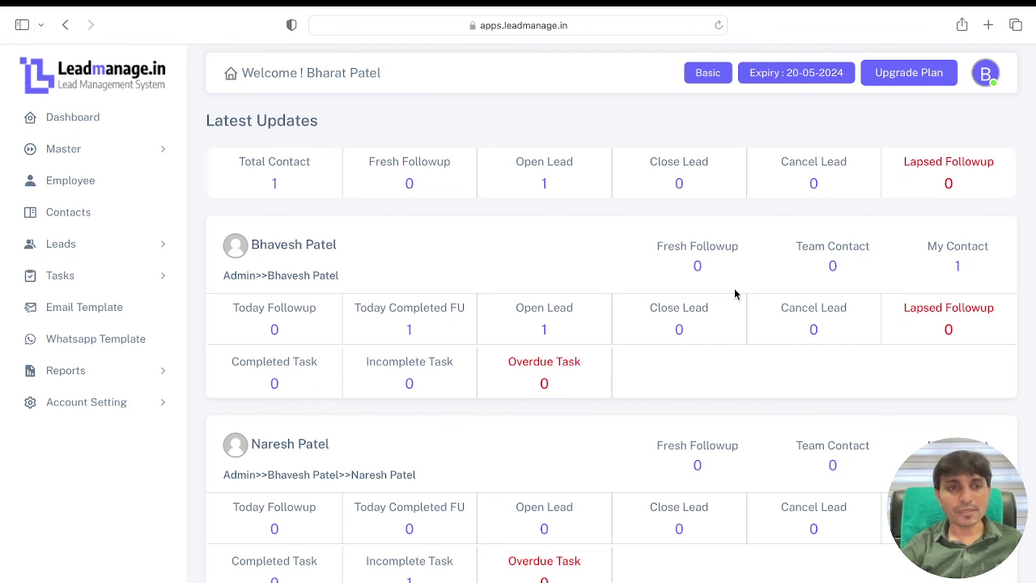
left_click(75, 120)
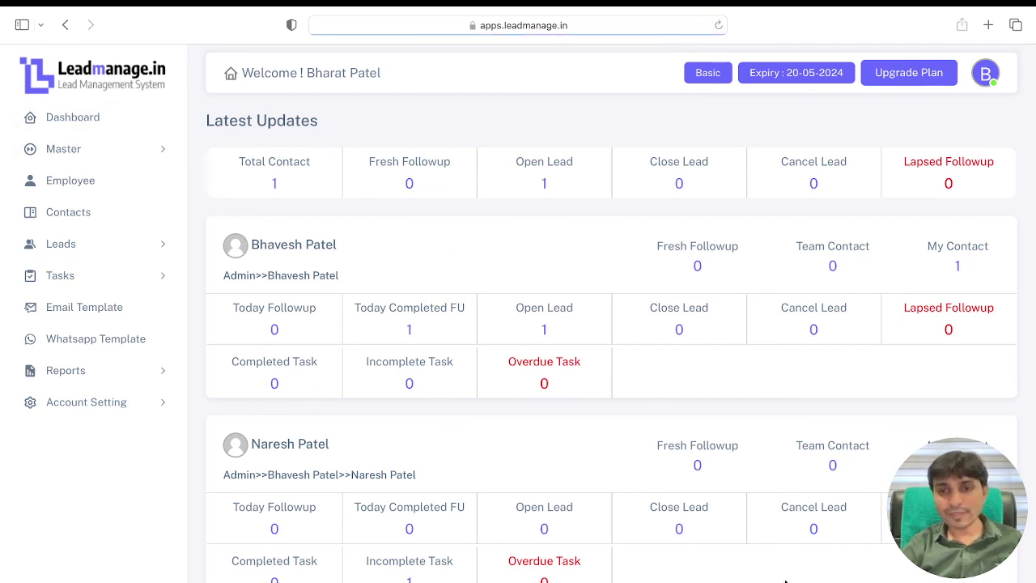